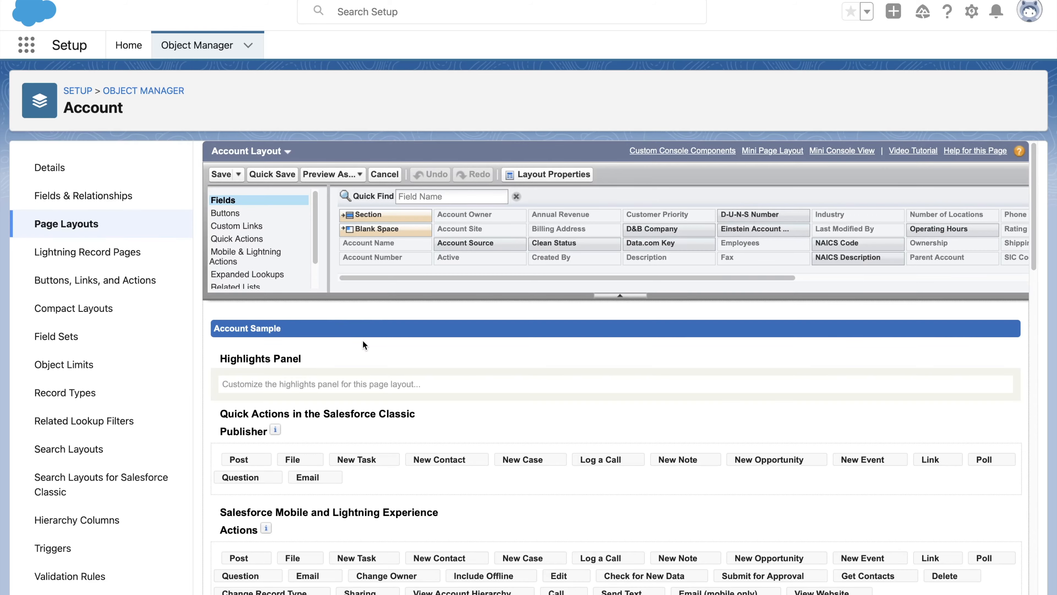
- Browse the layout editor's palette categories Buttons, Custom Links and Fields on the Account page layout
scroll(491, 344, "down", 15)
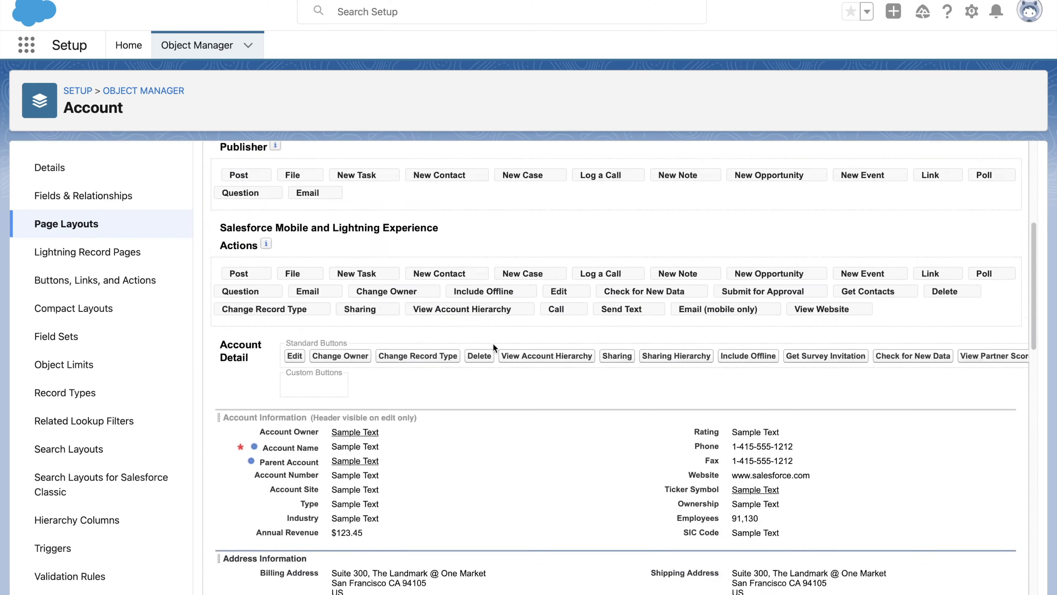
scroll(494, 344, "up", 15)
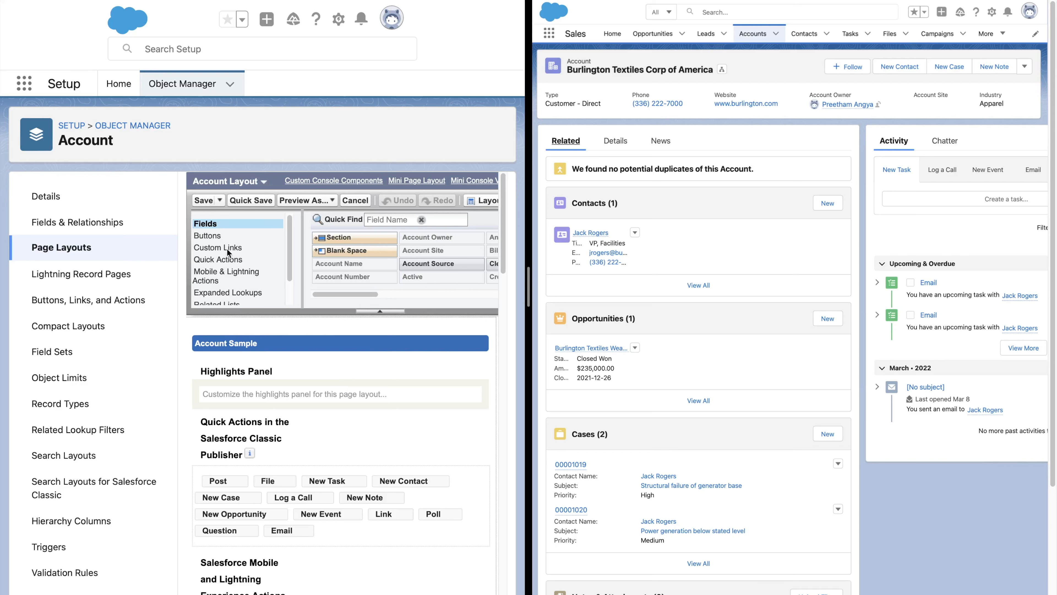
left_click(224, 237)
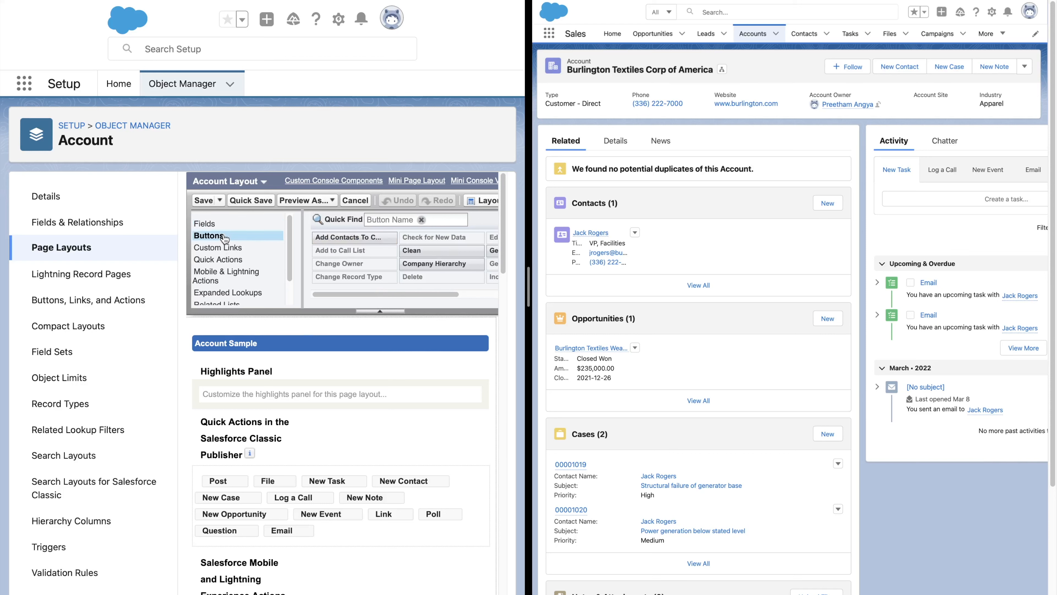
left_click(238, 249)
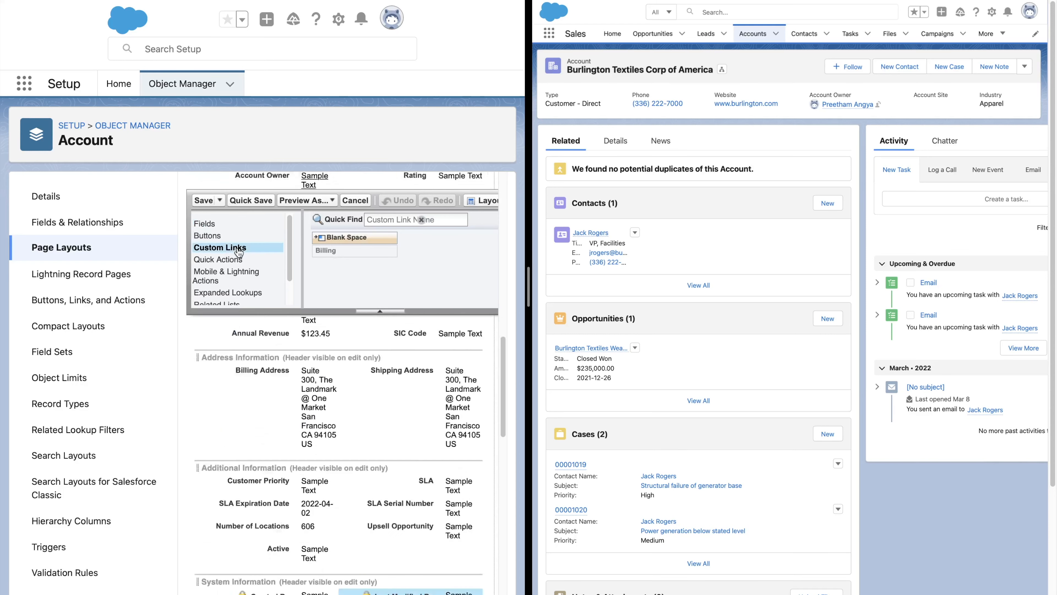
left_click(219, 207)
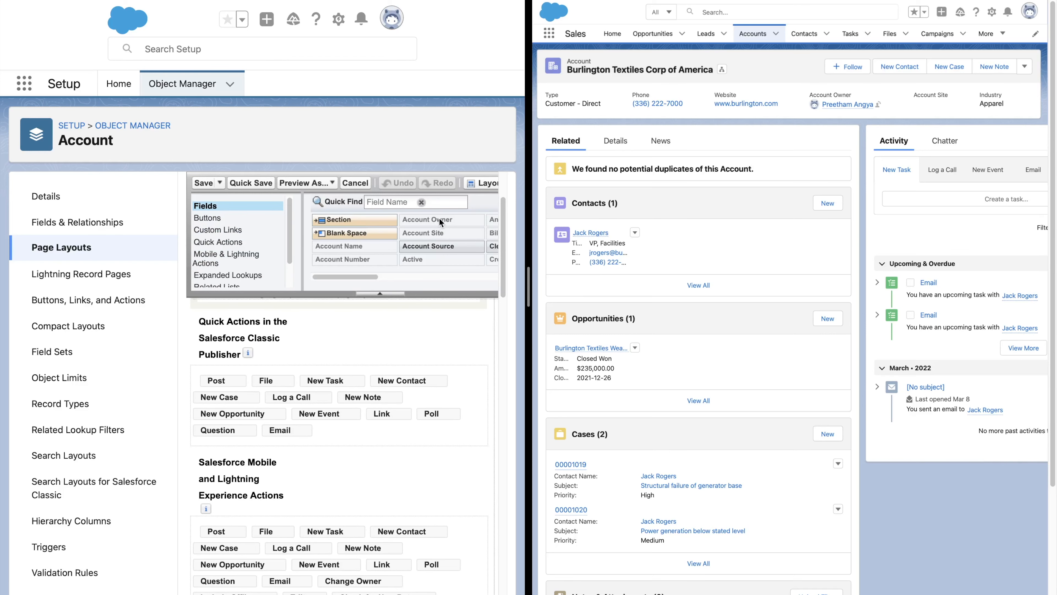
scroll(362, 259, "down", 8)
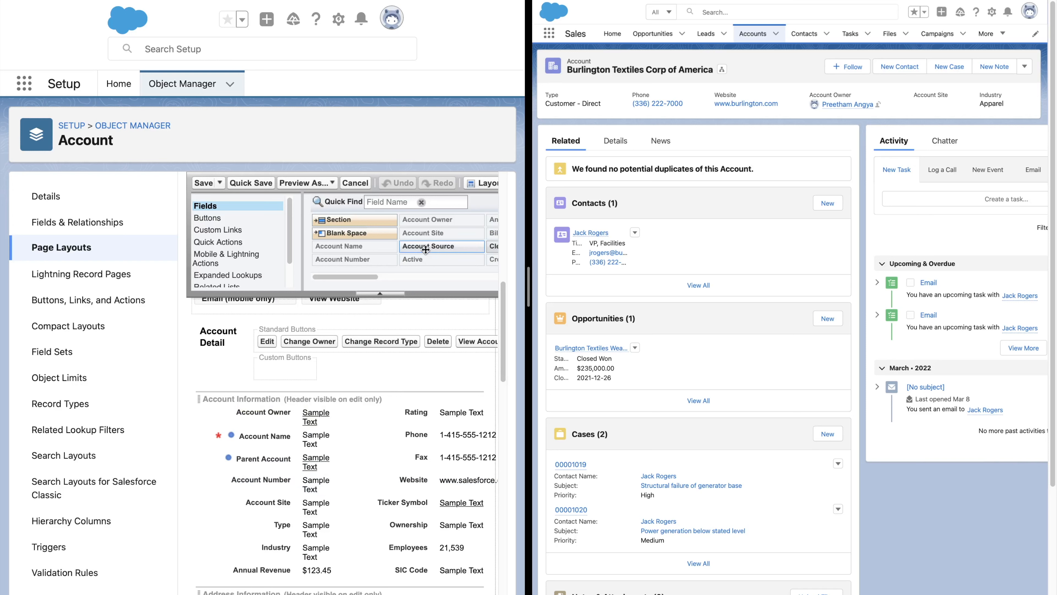
- Add the Account Source field to the Account Information section of the layout
left_click_drag(426, 247, 412, 573)
scroll(411, 550, "down", 3)
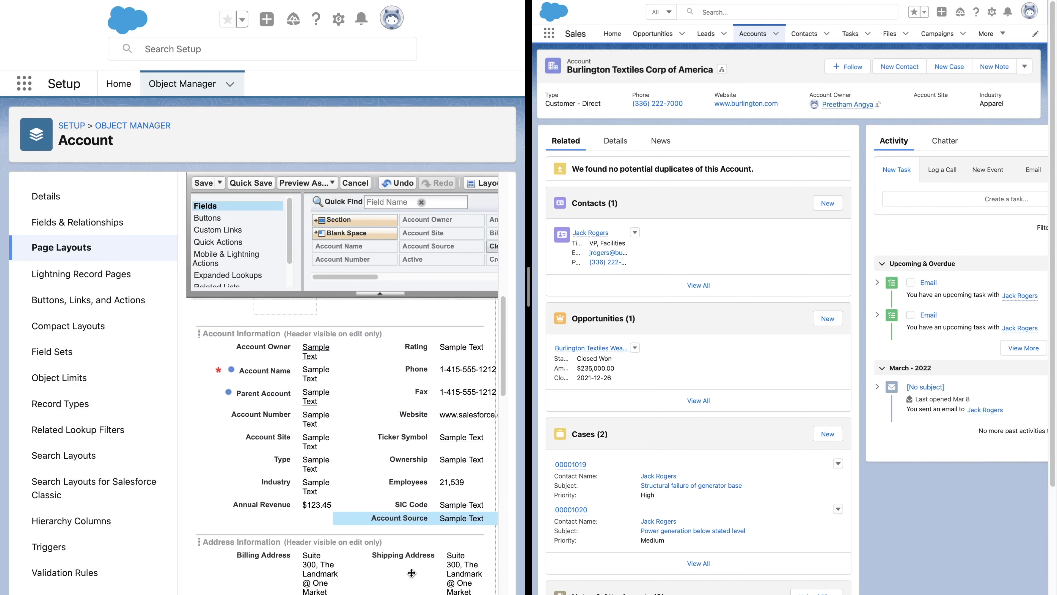
- Move SIC Code above Employees in the Account Information section and quick save the layout
left_click_drag(412, 505, 416, 466)
mouse_move(274, 506)
left_mouse_down()
mouse_move(379, 526)
mouse_move(290, 501)
left_mouse_up()
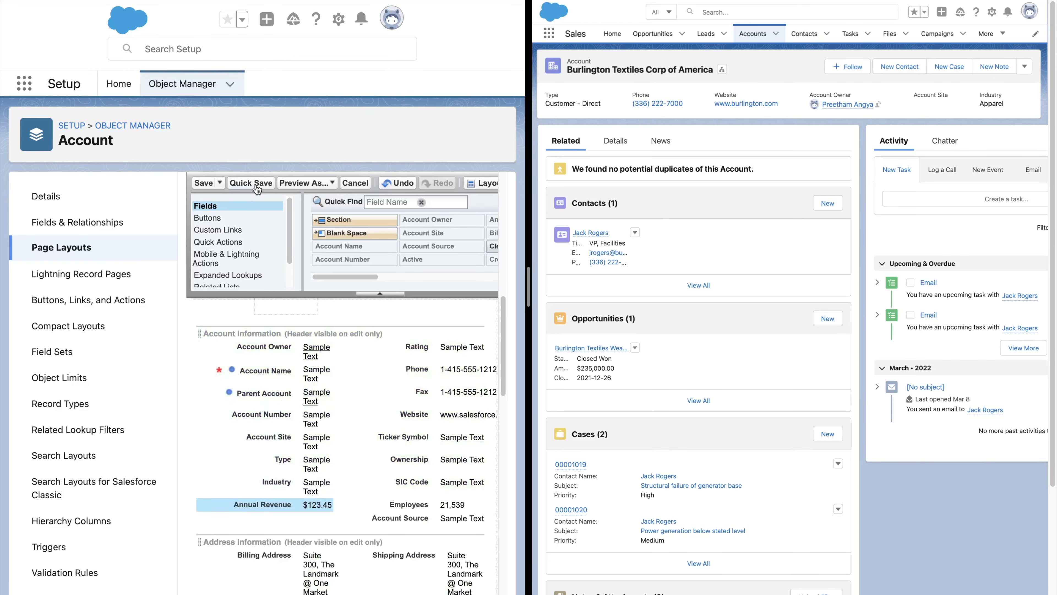
left_click(253, 184)
- Reload the account record's Details and set its Account Source to Web, saving the record
left_click(616, 141)
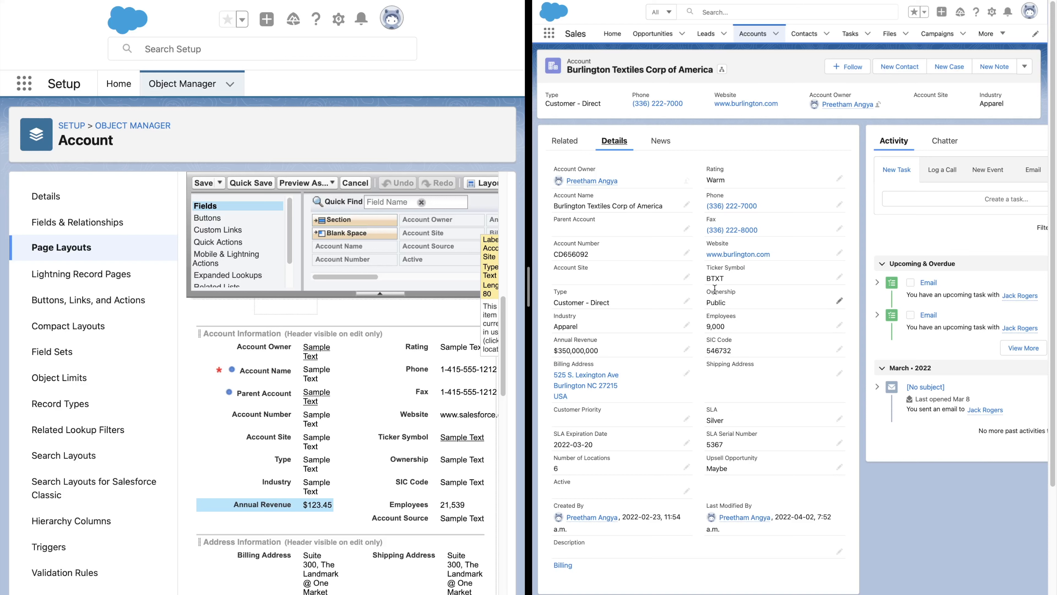
key("super+r")
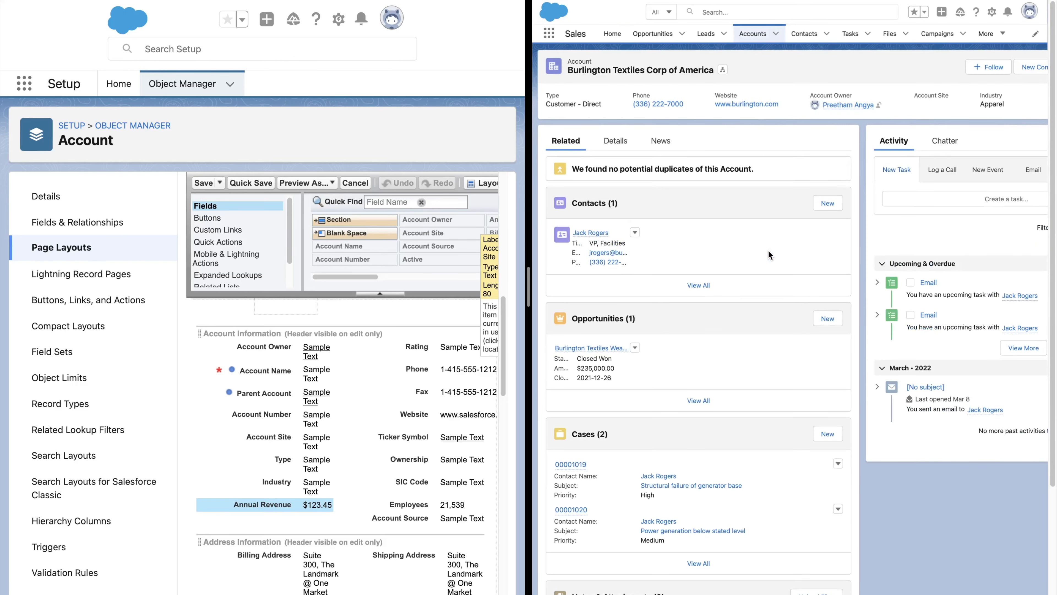
left_click(618, 142)
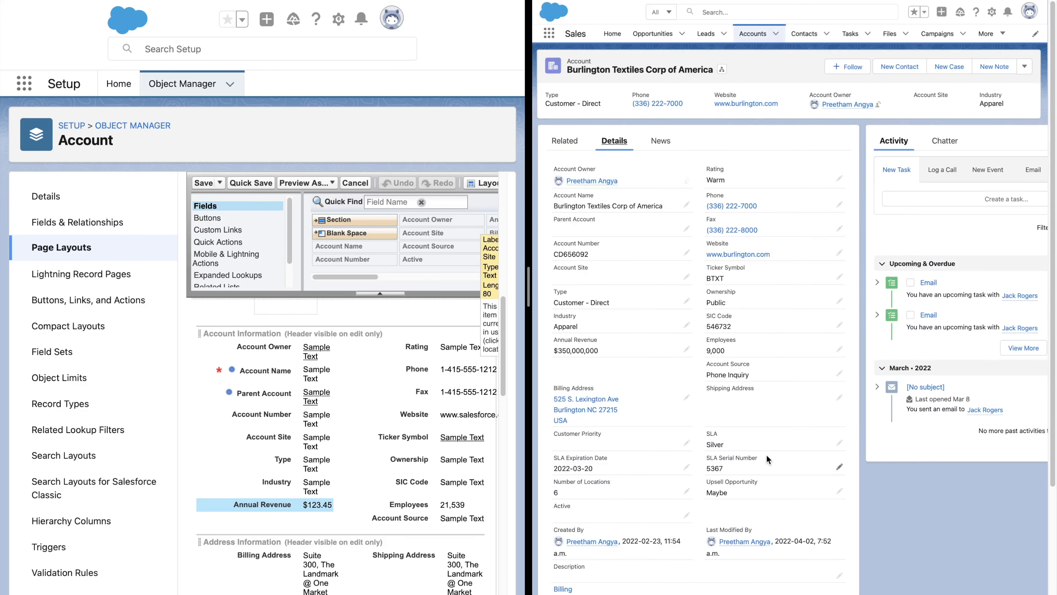
left_click(840, 375)
left_click(762, 393)
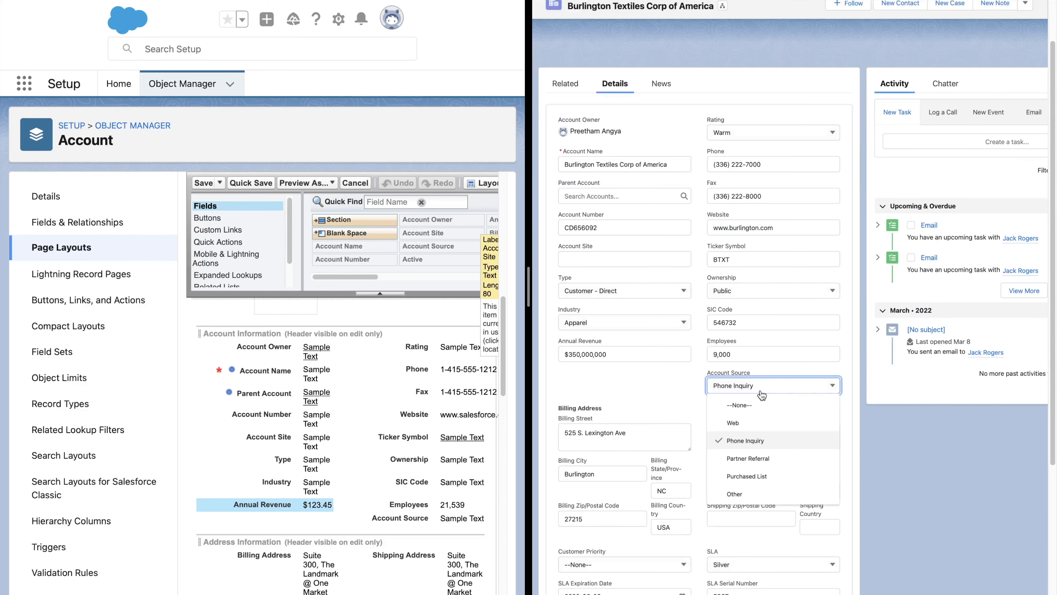
left_click(745, 422)
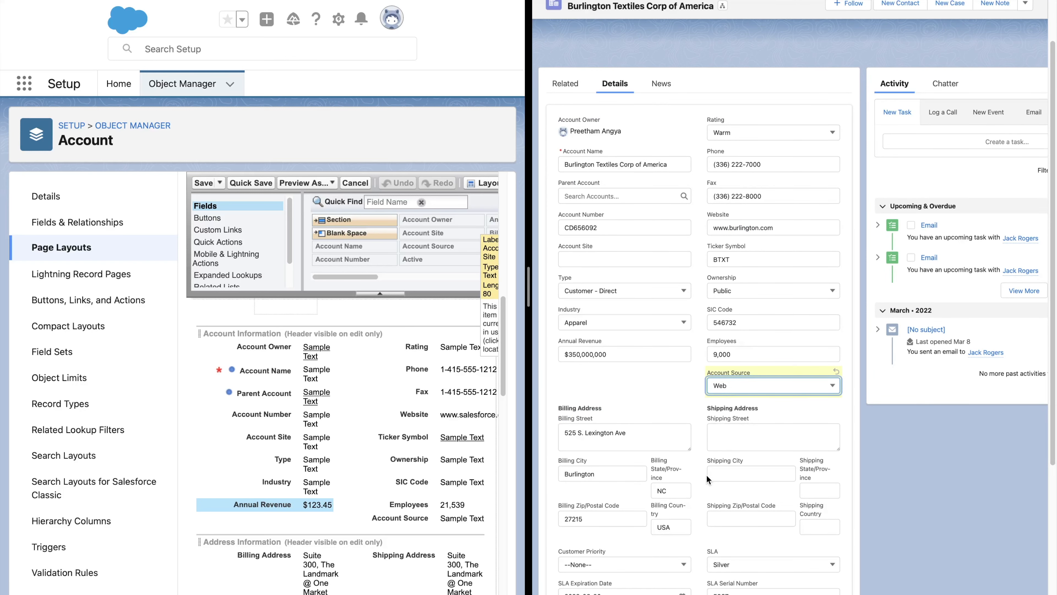
scroll(706, 474, "down", 5)
left_click(714, 582)
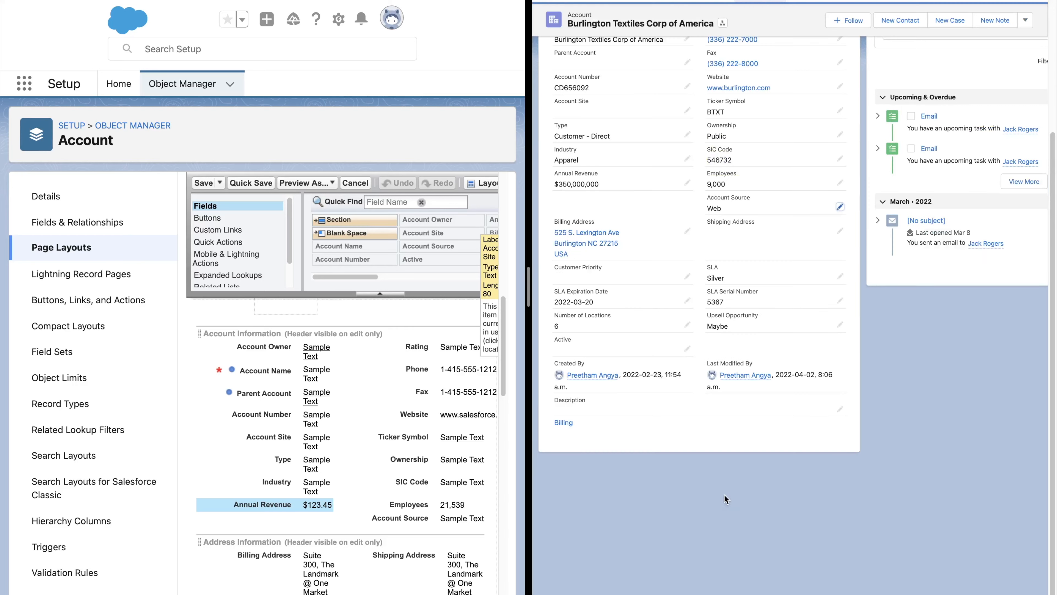
- Turn on the Address Information section header for the detail page in its section properties
scroll(717, 397, "up", 5)
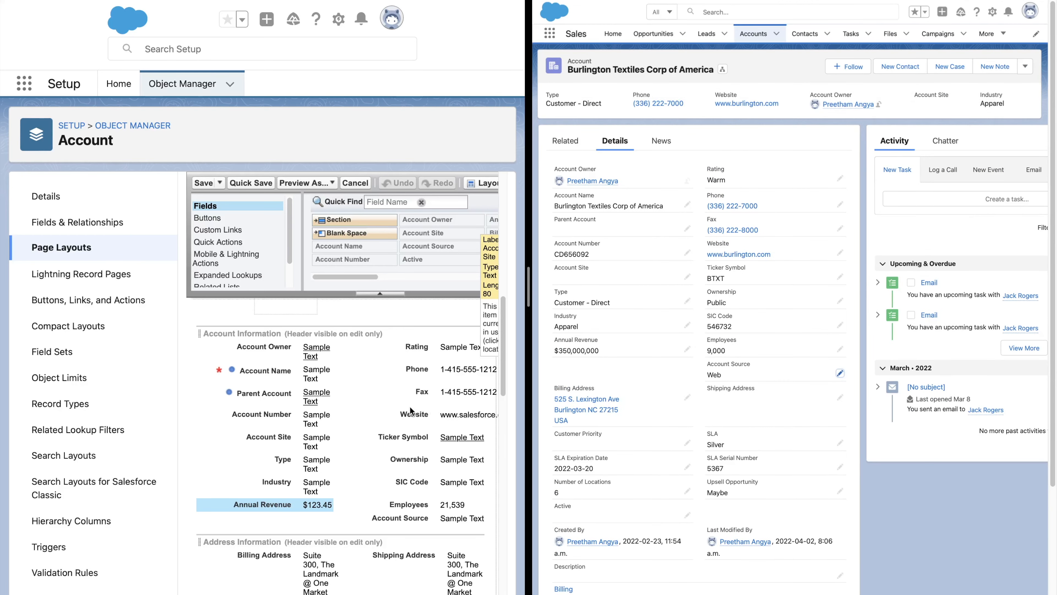
scroll(355, 428, "down", 3)
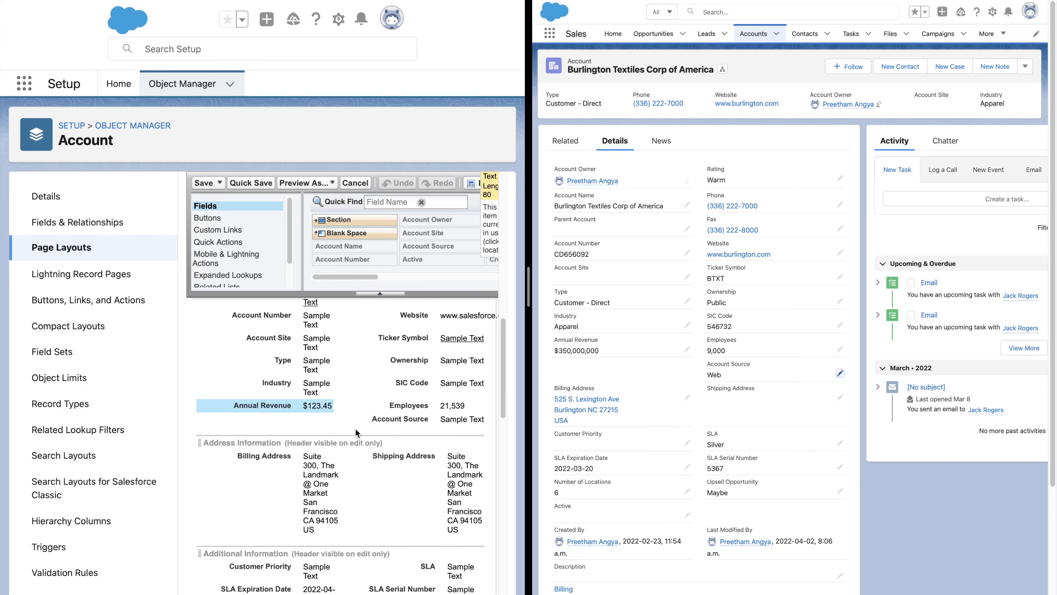
scroll(355, 428, "down", 1)
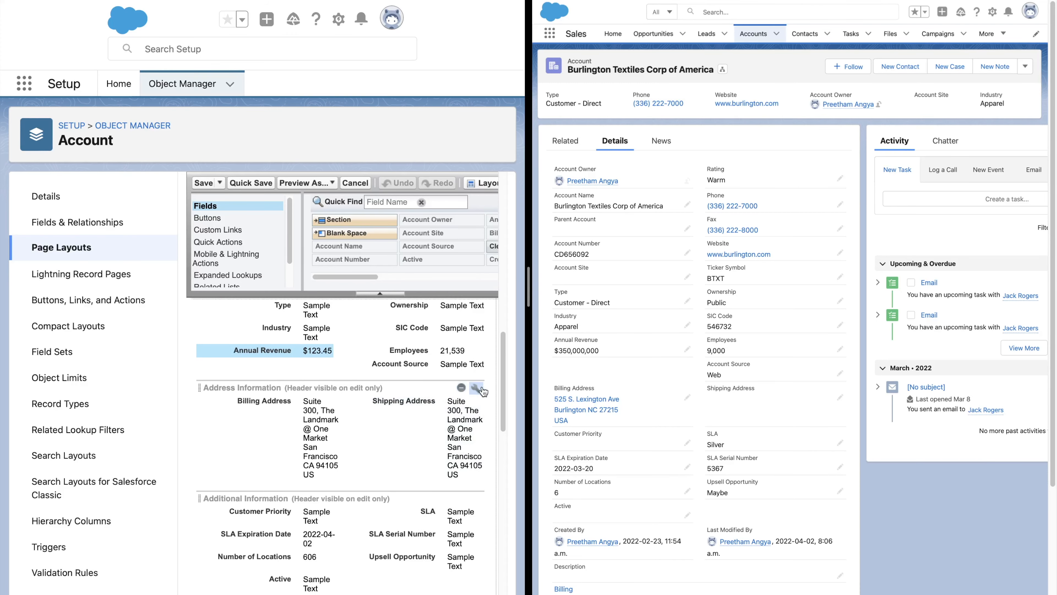
left_click(476, 388)
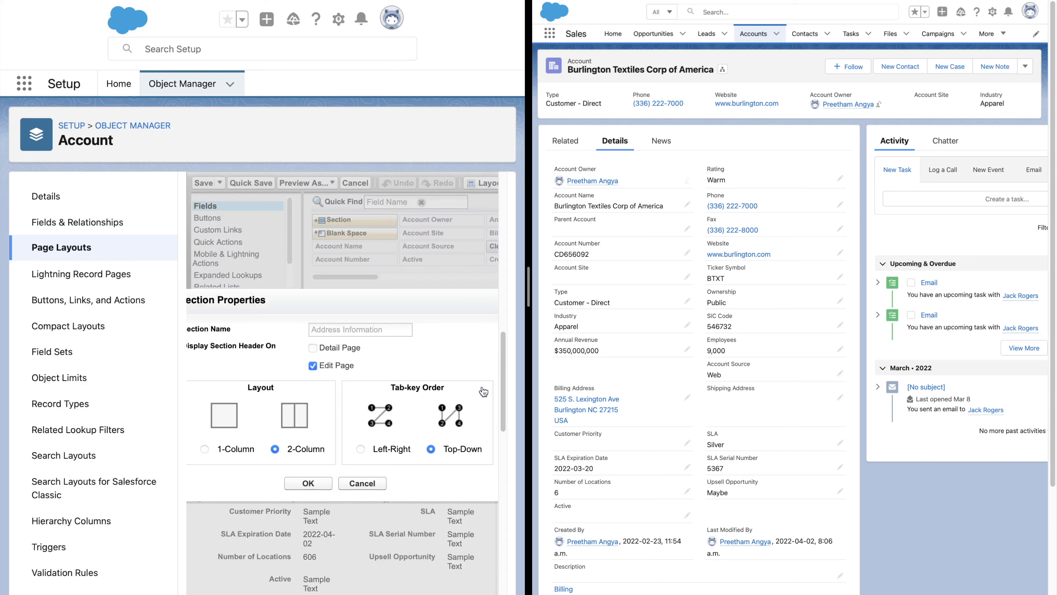
left_click(312, 348)
left_click(225, 449)
left_click(285, 450)
left_click(308, 484)
- Turn on the Additional Information section header for the detail page
scroll(397, 450, "down", 3)
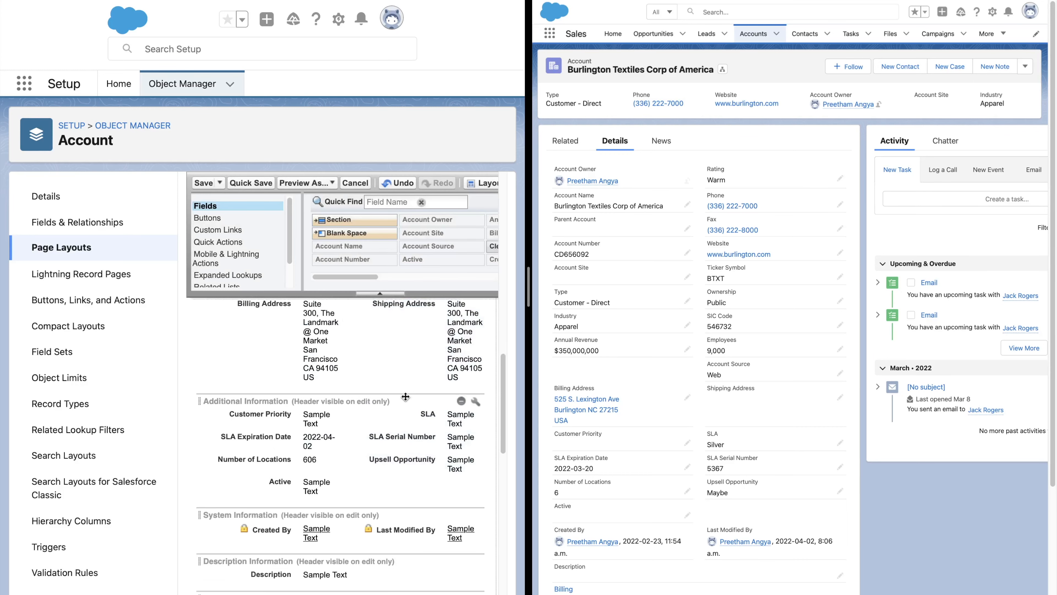
left_click(476, 402)
left_click(312, 348)
left_click(327, 484)
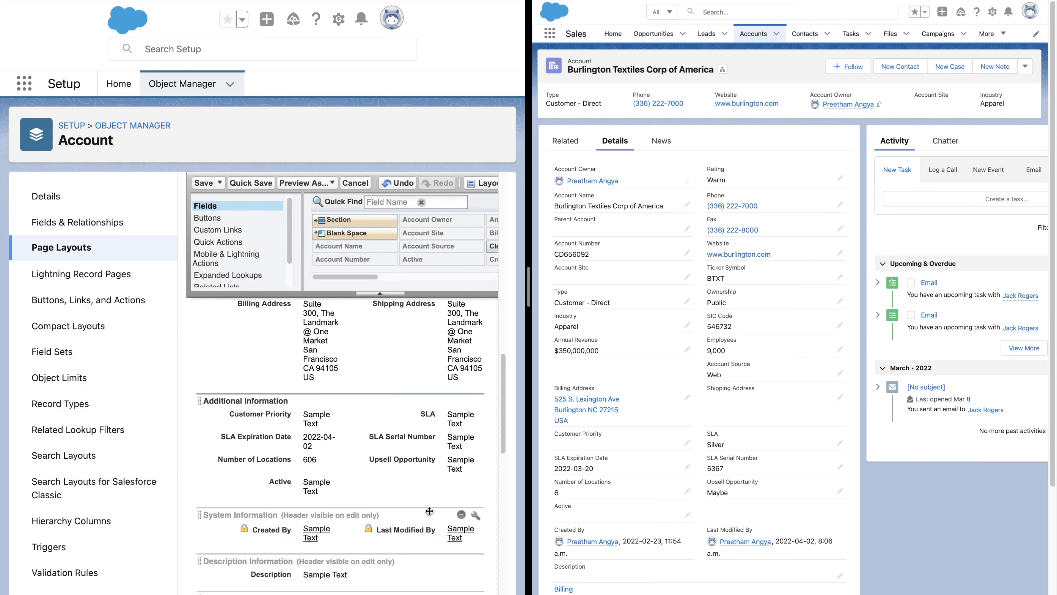
- Show the System Information section header on the detail page with a 1-column layout, then quick save the layout
left_click(472, 517)
left_click(312, 347)
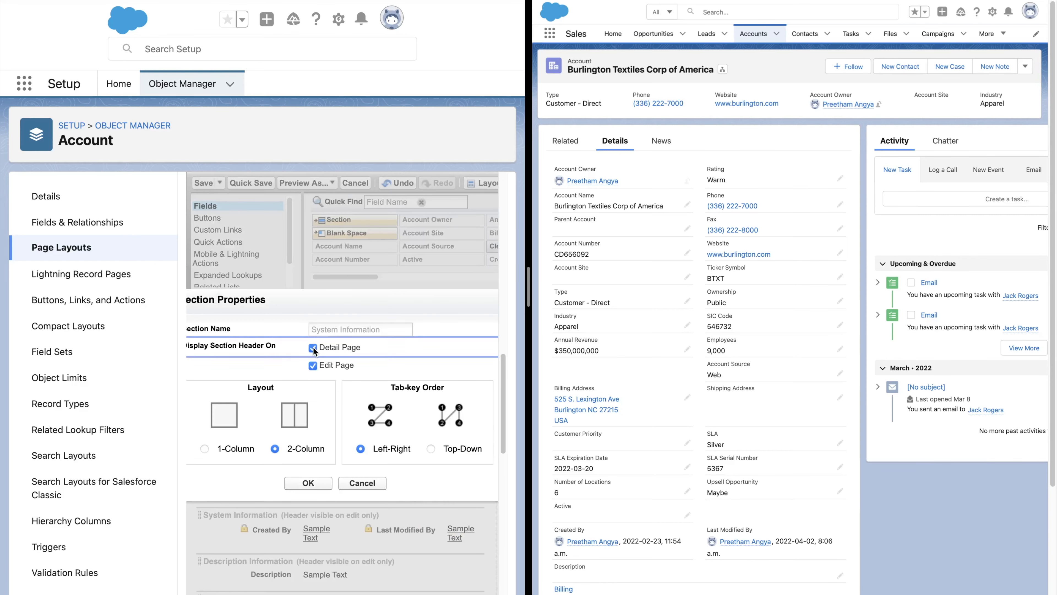
left_click(226, 449)
left_click(307, 483)
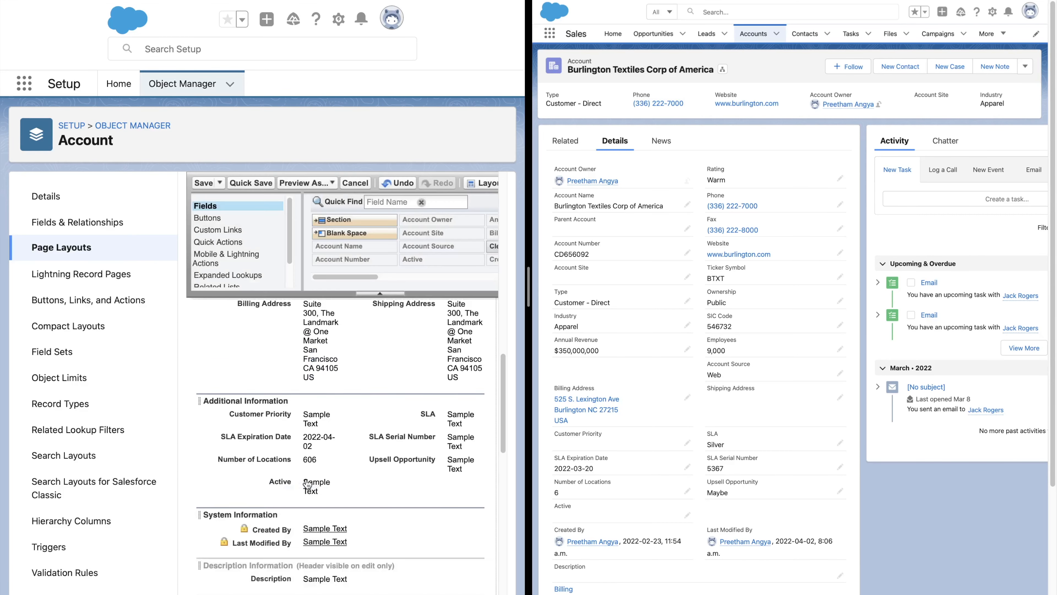
left_click(261, 186)
- Reload the account record and collapse its Address Information and System Information sections on the Details tab
key("super+r")
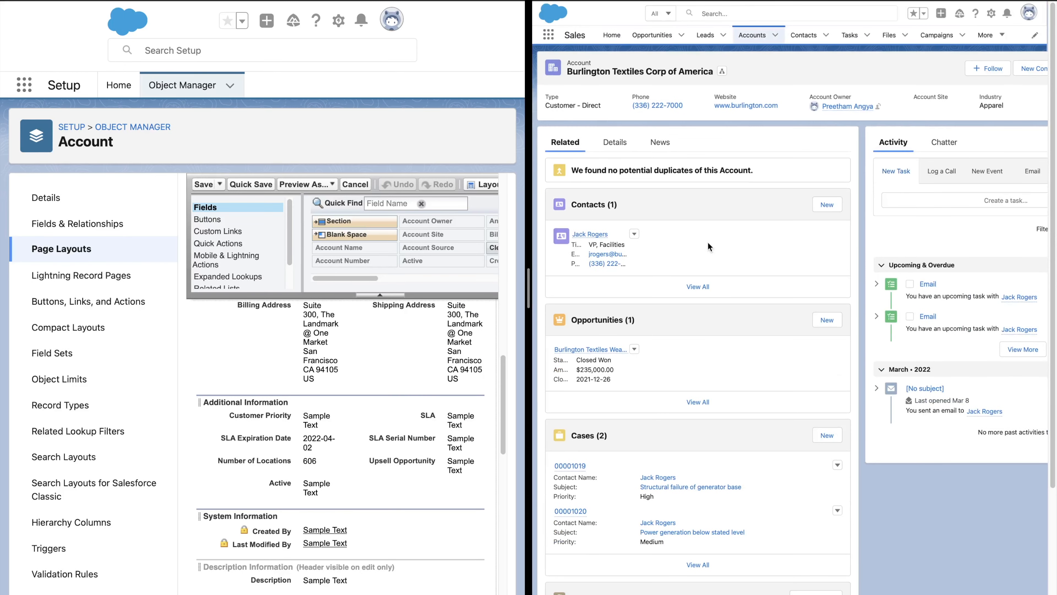
left_click(629, 143)
scroll(689, 341, "down", 3)
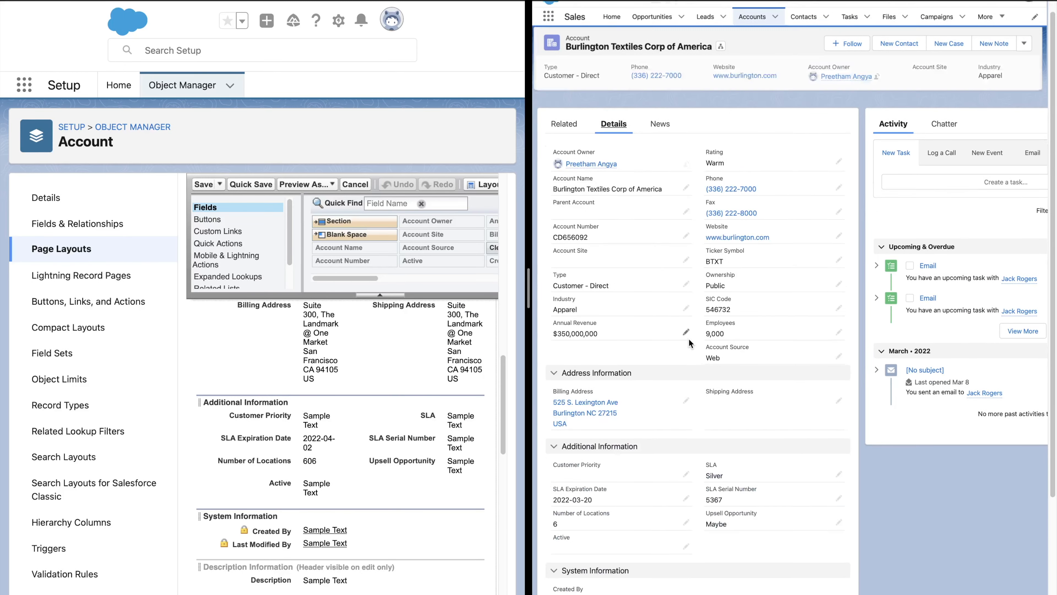
left_click(614, 290)
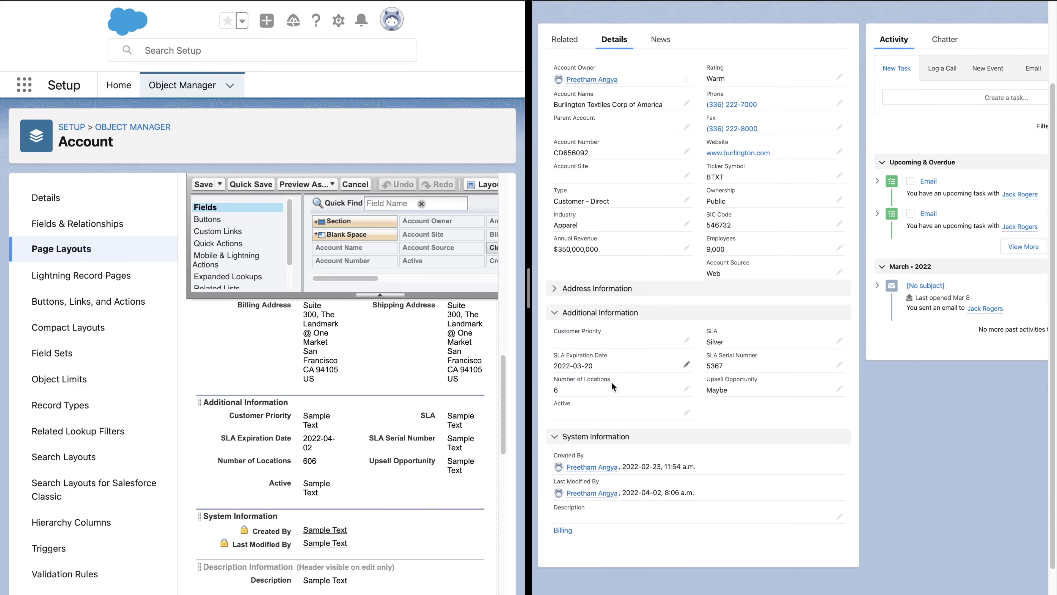
left_click(606, 440)
left_click(606, 441)
left_click(606, 441)
scroll(755, 285, "up", 5)
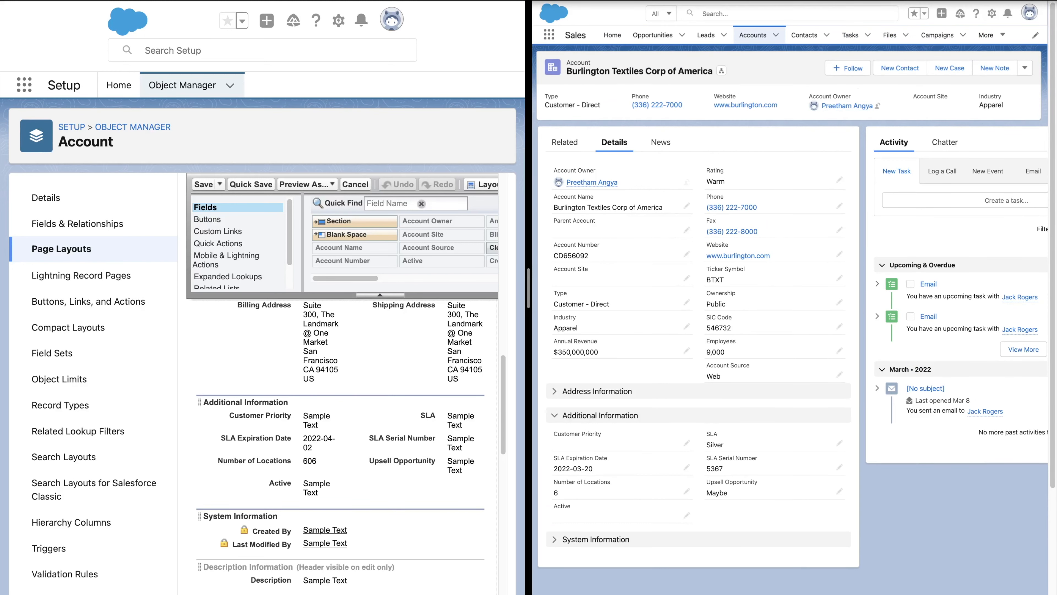
- Reload the account record's Details and compare its Related tab with the layout's Related Lists section
key("super+r")
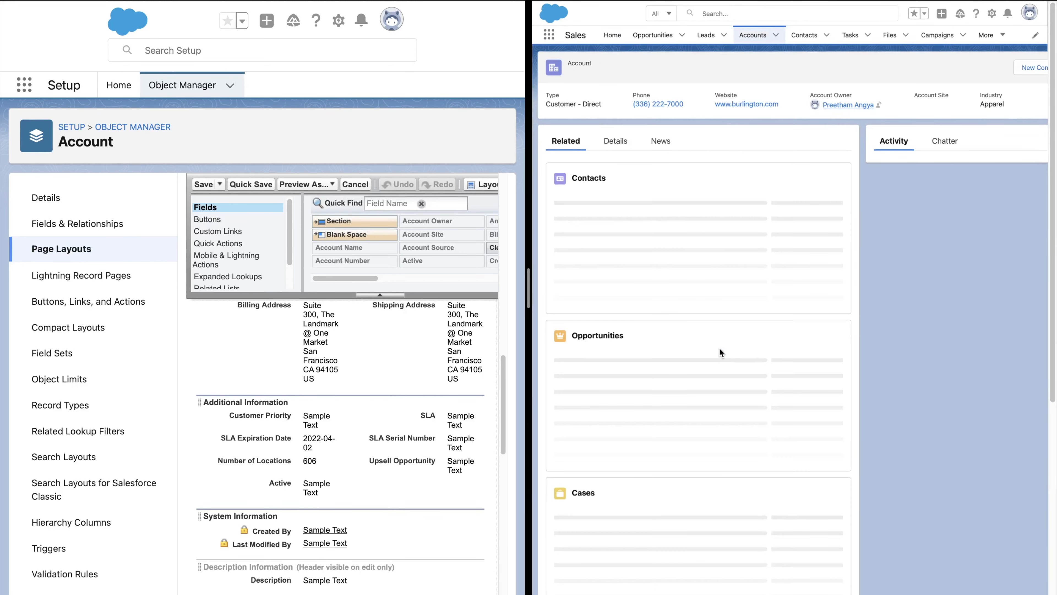
left_click(614, 142)
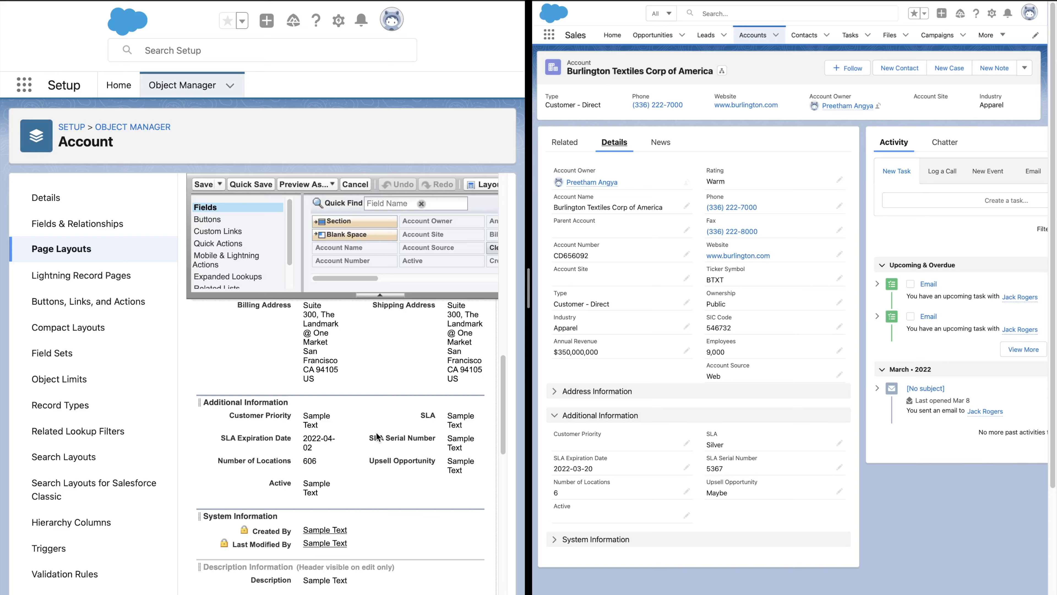
scroll(363, 468, "down", 5)
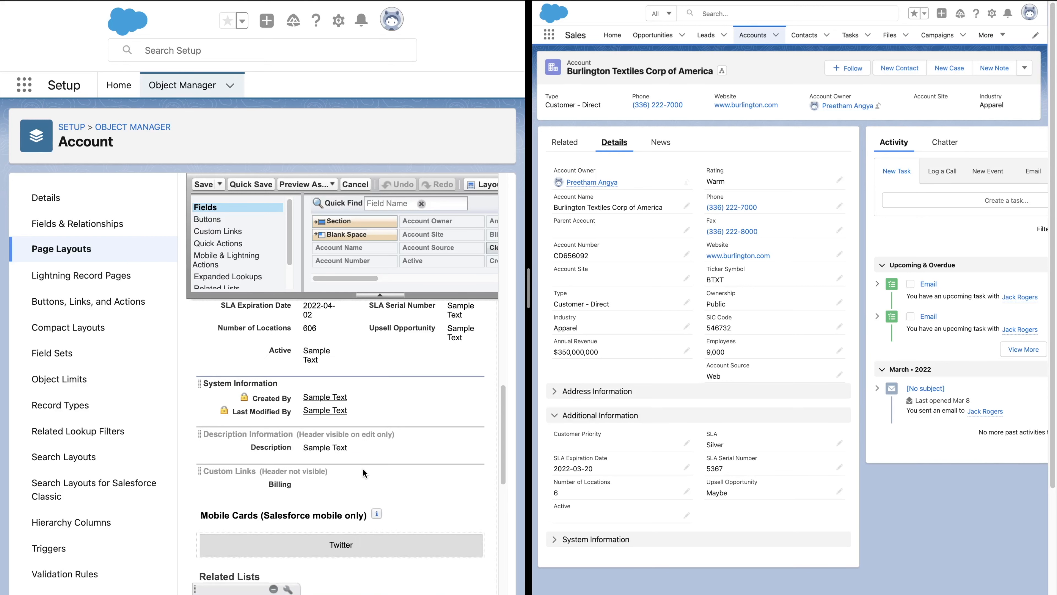
scroll(363, 468, "down", 3)
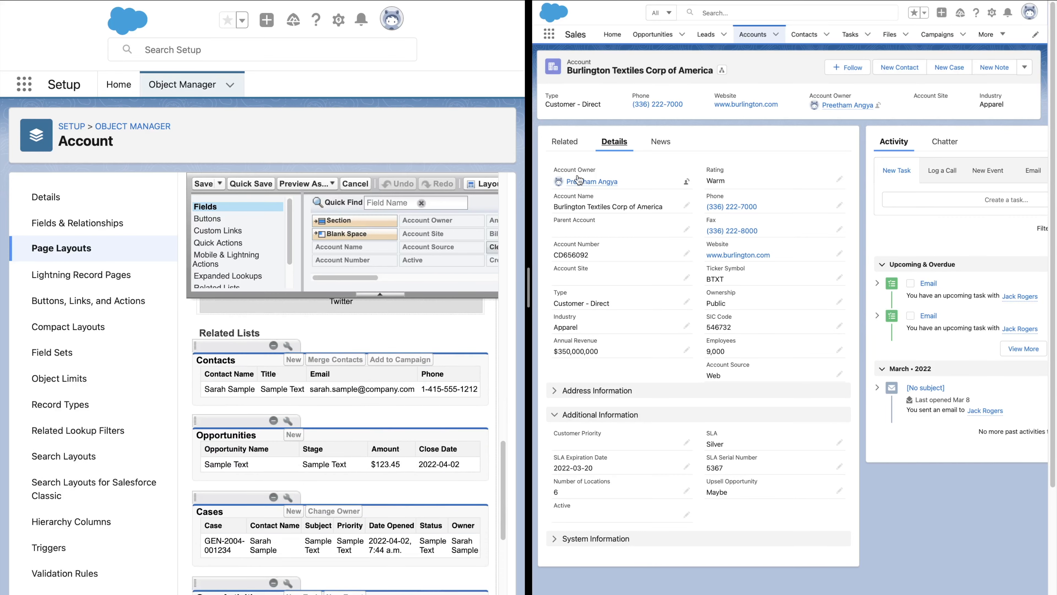
left_click(566, 142)
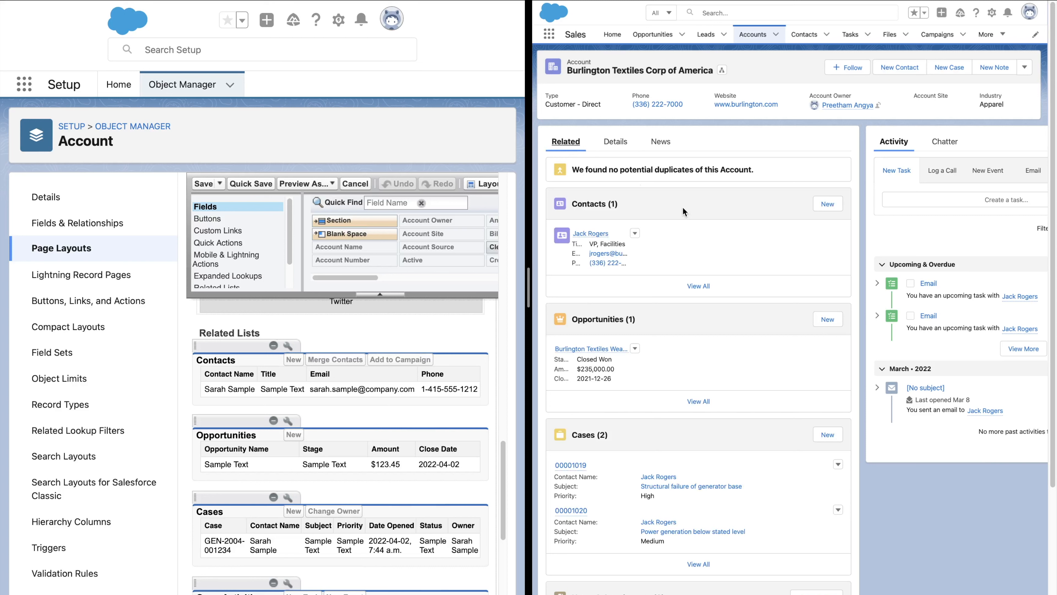
- Add the Campaigns related list below Contacts on the Account layout and confirm its column properties
mouse_move(598, 238)
scroll(261, 256, "down", 2)
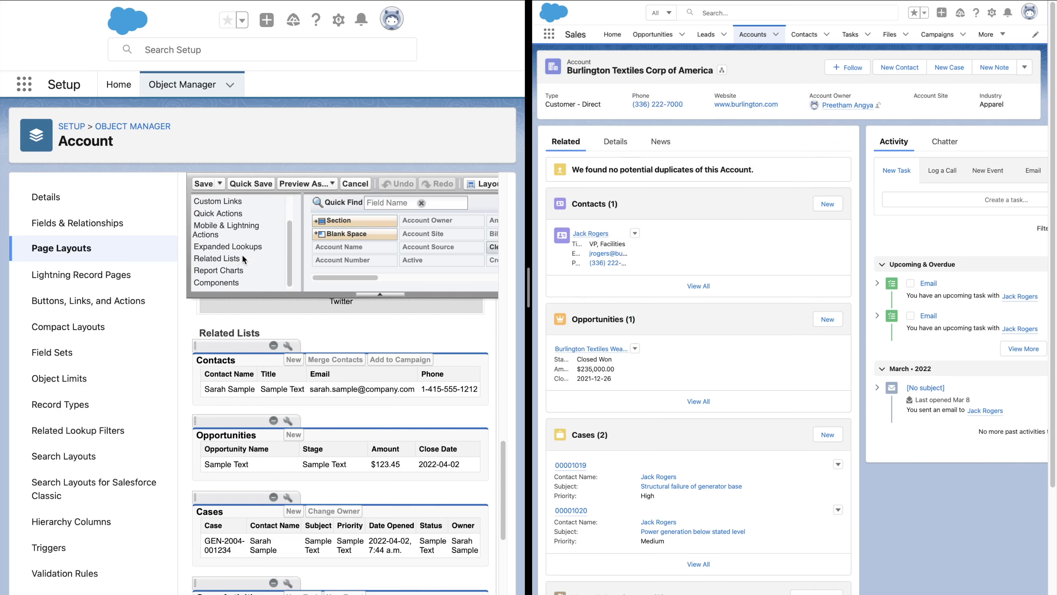
left_click(219, 258)
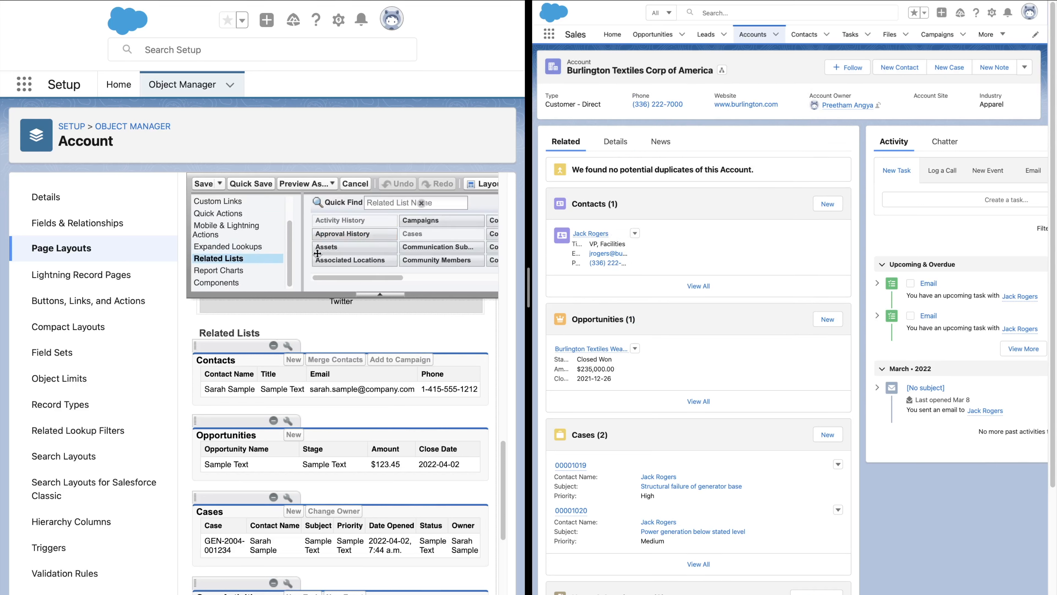
left_click_drag(420, 222, 332, 423)
left_click(286, 421)
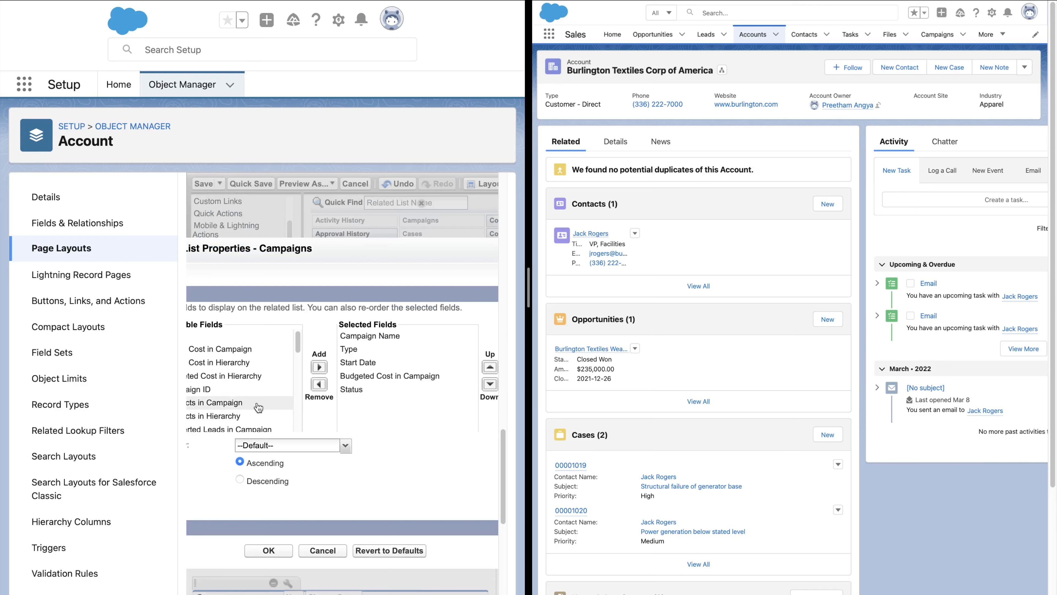
left_click(376, 390)
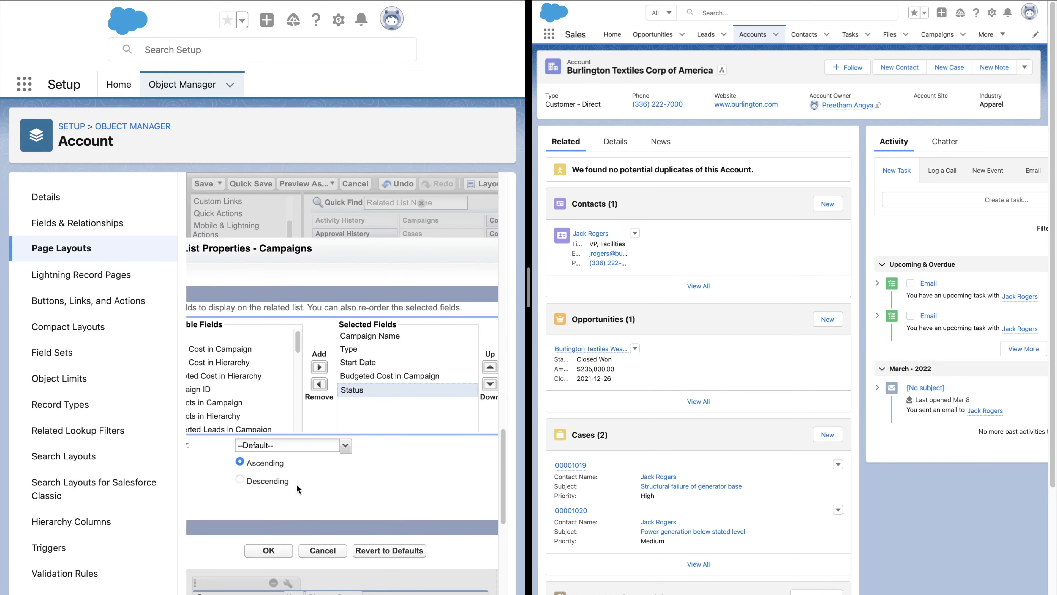
left_click(284, 556)
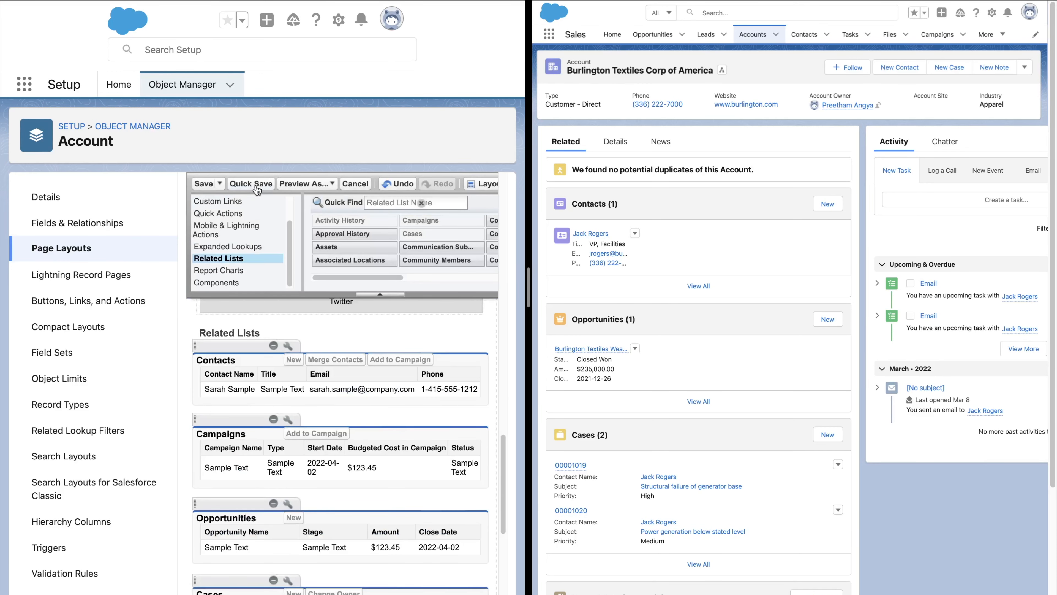
- Quick save the layout and reload the account record
left_click(256, 185)
left_click(291, 443)
key("super+r")
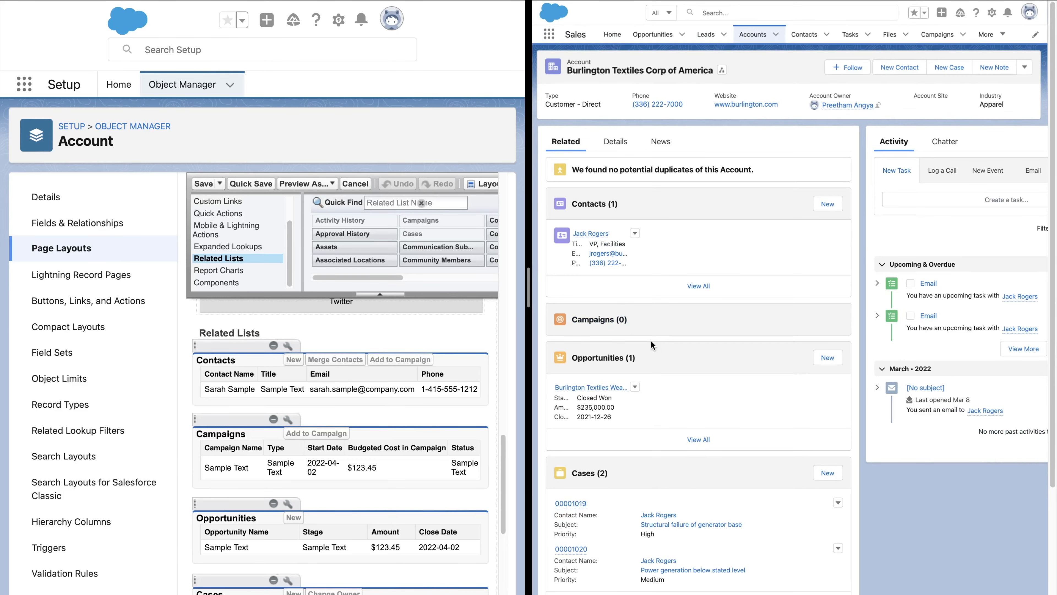
- Examine the layout's Quick Actions and Lightning Experience Actions sections and the record's action menu
scroll(329, 450, "up", 15)
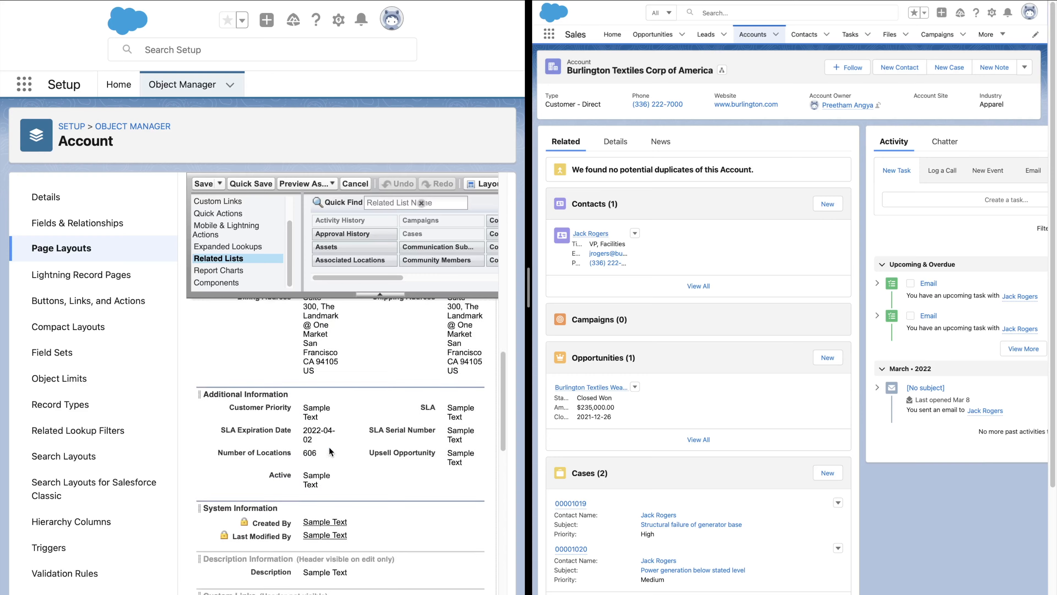
scroll(329, 451, "up", 3)
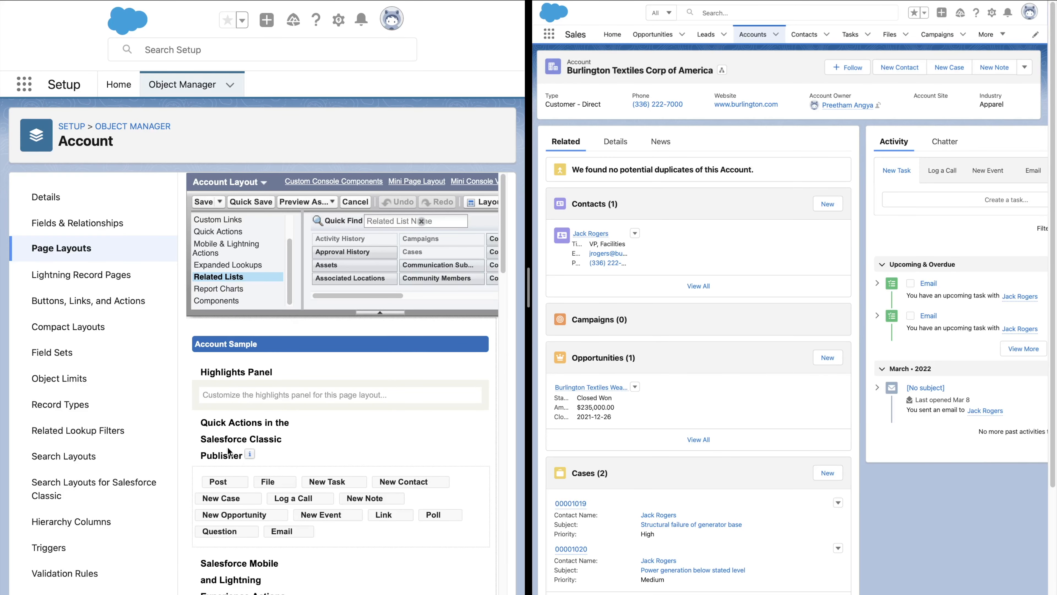
left_click_drag(243, 457, 194, 422)
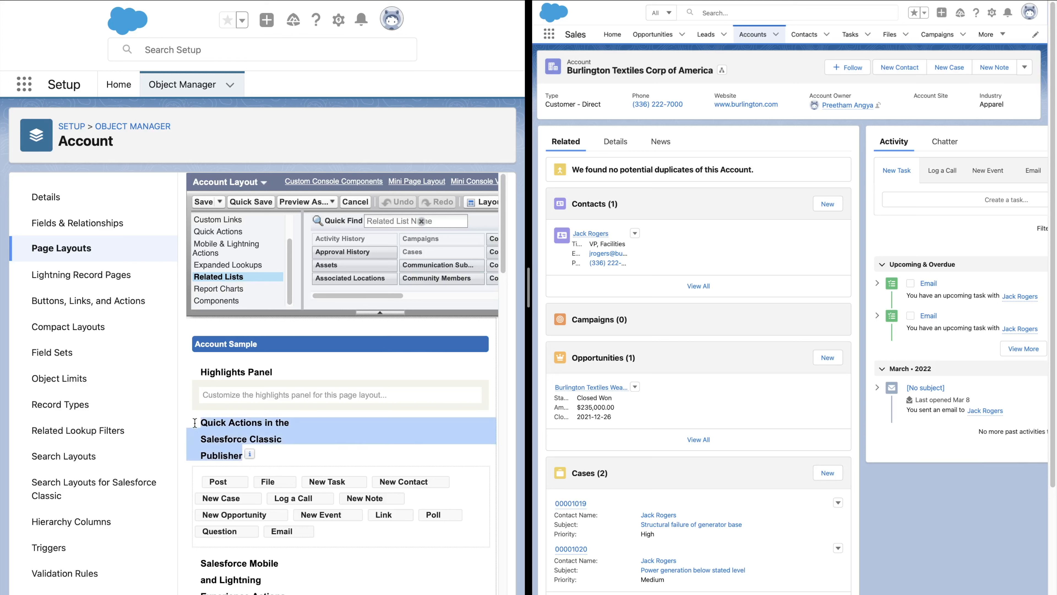
scroll(303, 447, "down", 3)
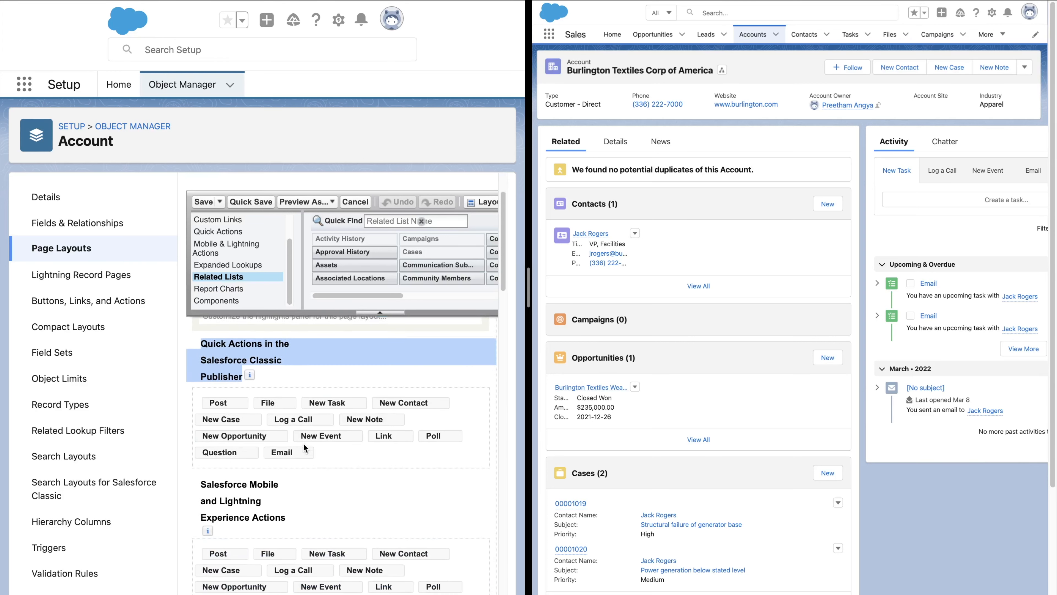
scroll(304, 448, "down", 3)
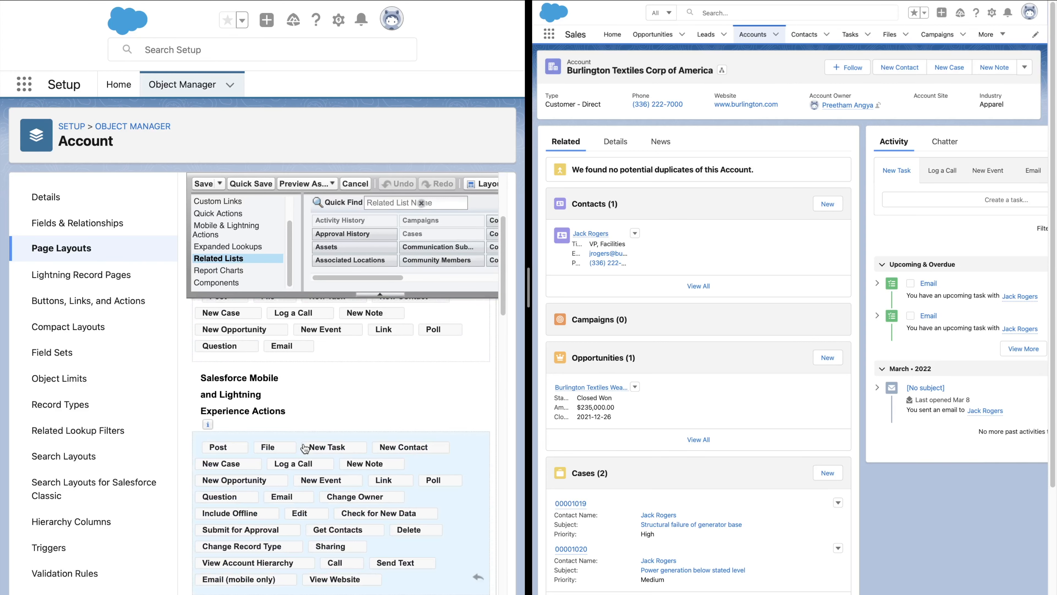
scroll(305, 448, "up", 2)
scroll(304, 448, "down", 2)
left_click_drag(292, 414, 201, 370)
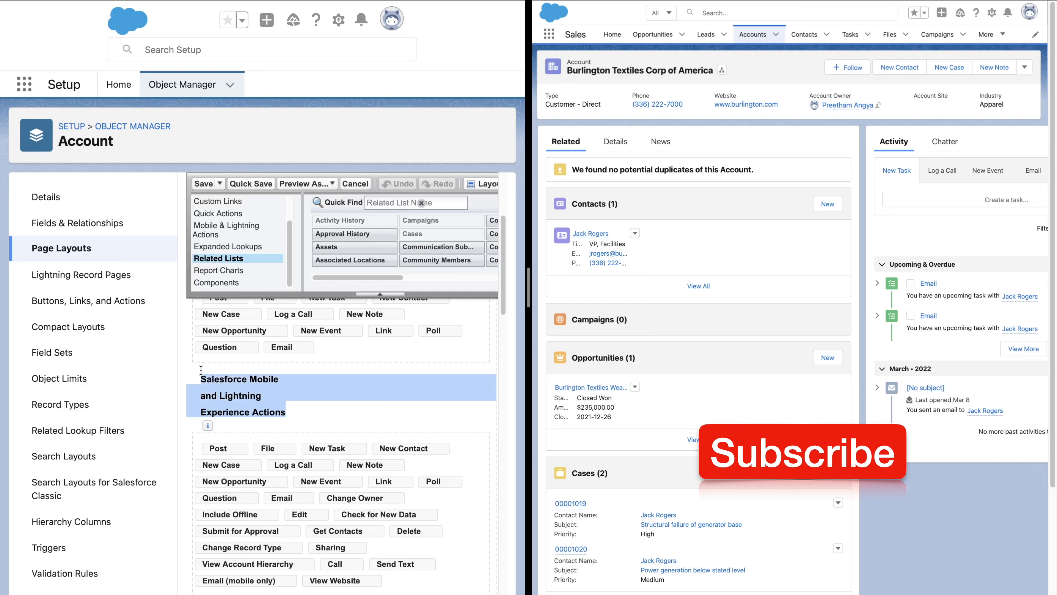
left_click(300, 402)
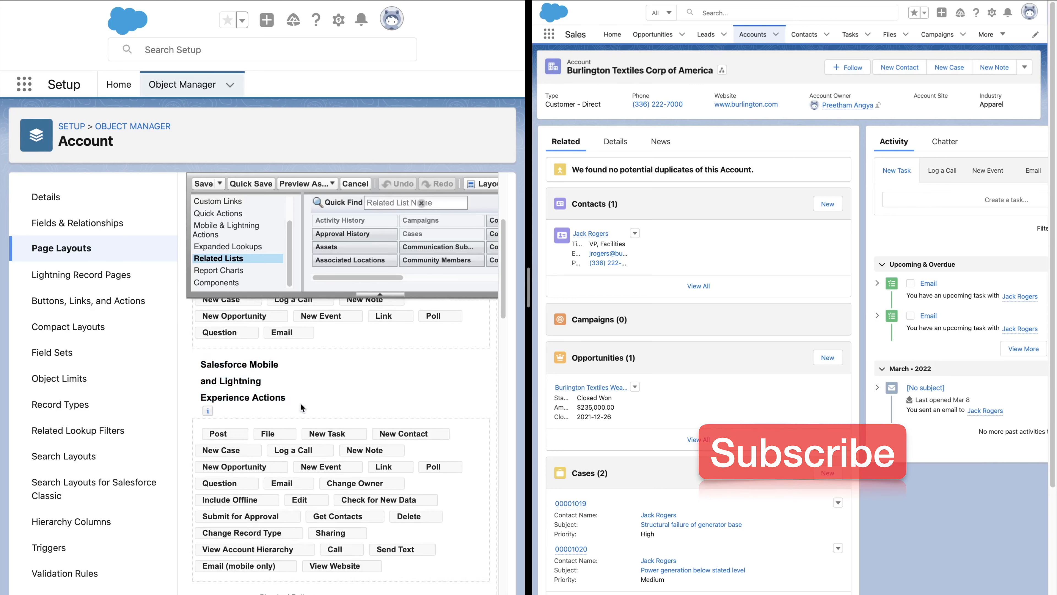
scroll(300, 403, "down", 3)
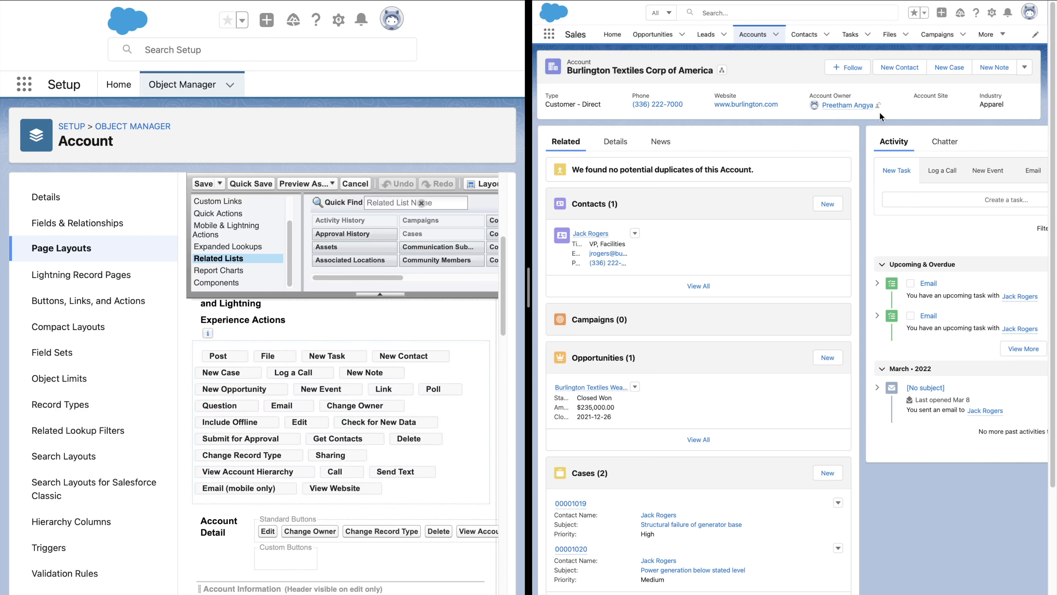
left_click(1030, 68)
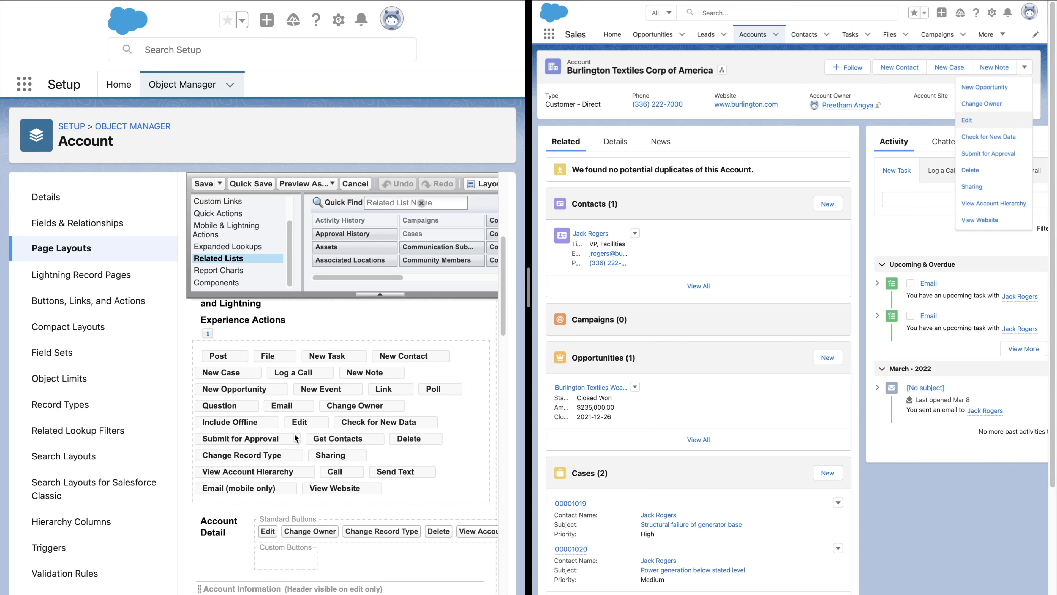
- Move the Edit action to the first position in the Lightning Experience Actions, quick save, and reload the record
left_click(298, 420)
left_click_drag(298, 421, 210, 359)
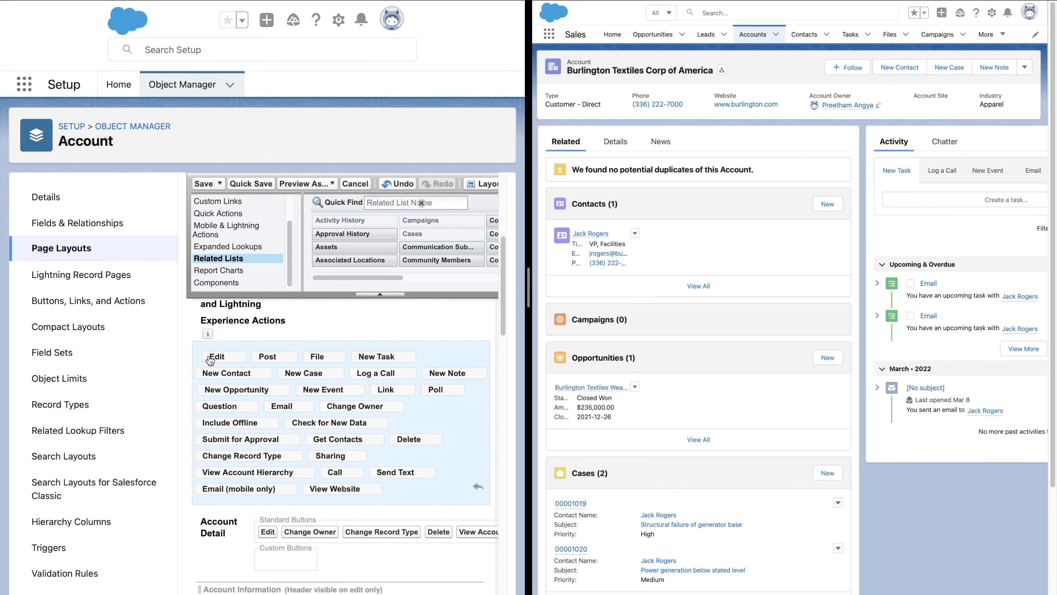
left_click(256, 184)
key("super+r")
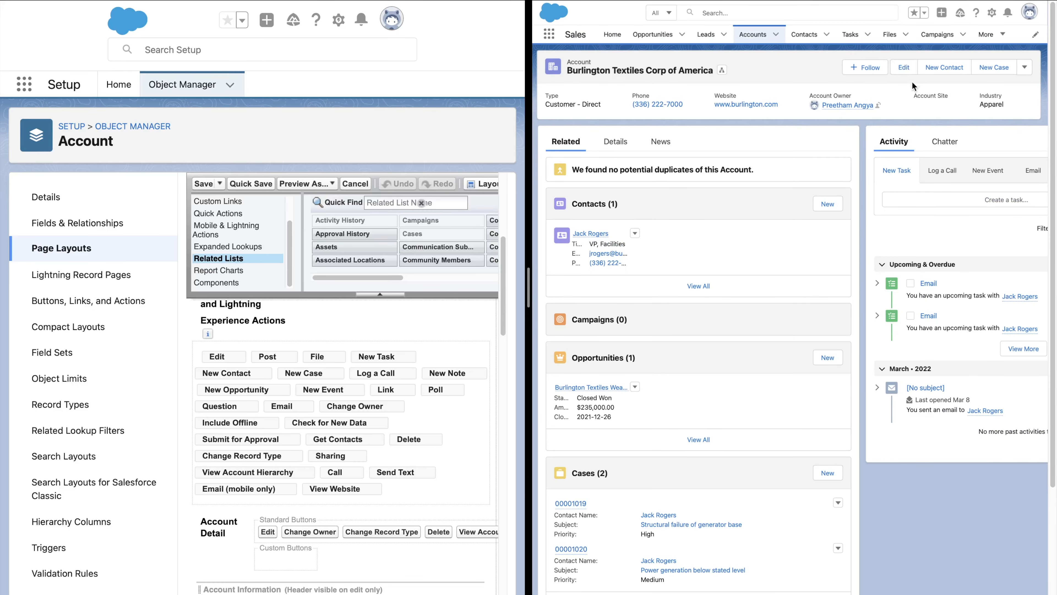
- Open the account's Edit form and close it again
left_click(912, 72)
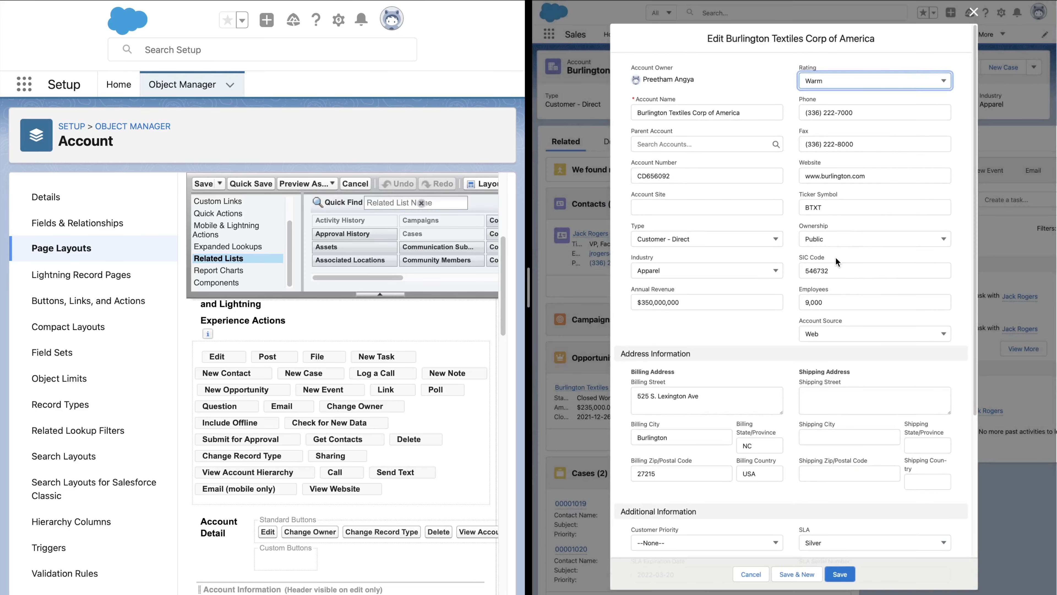
left_click(973, 12)
scroll(909, 89, "down", 2)
scroll(940, 138, "up", 2)
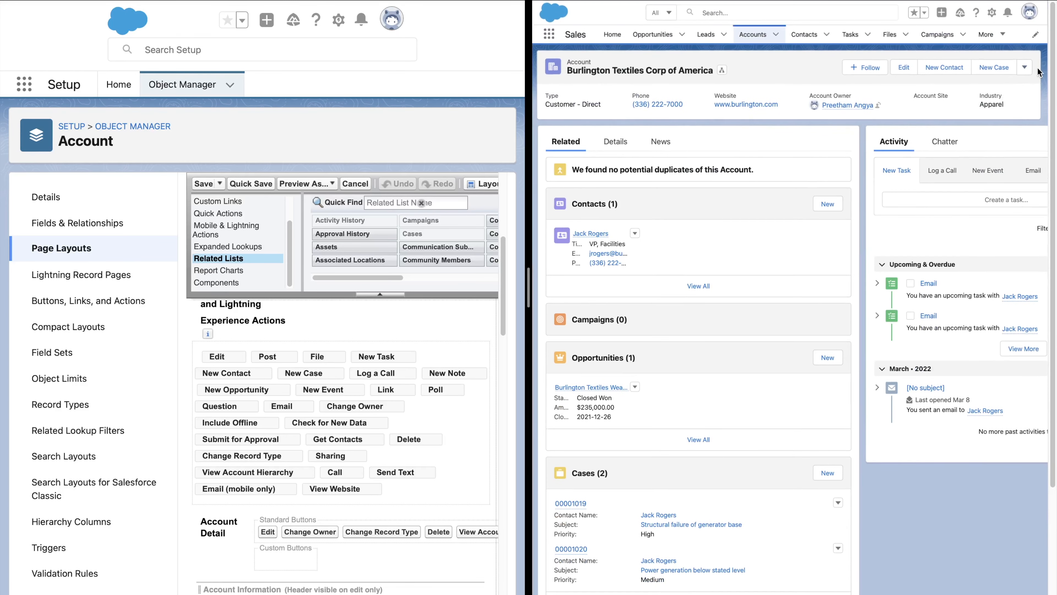
- Open the record's action overflow menu, then view the Log a Call and New Event activity tabs
left_click(1026, 68)
left_click(1026, 68)
left_click(1026, 68)
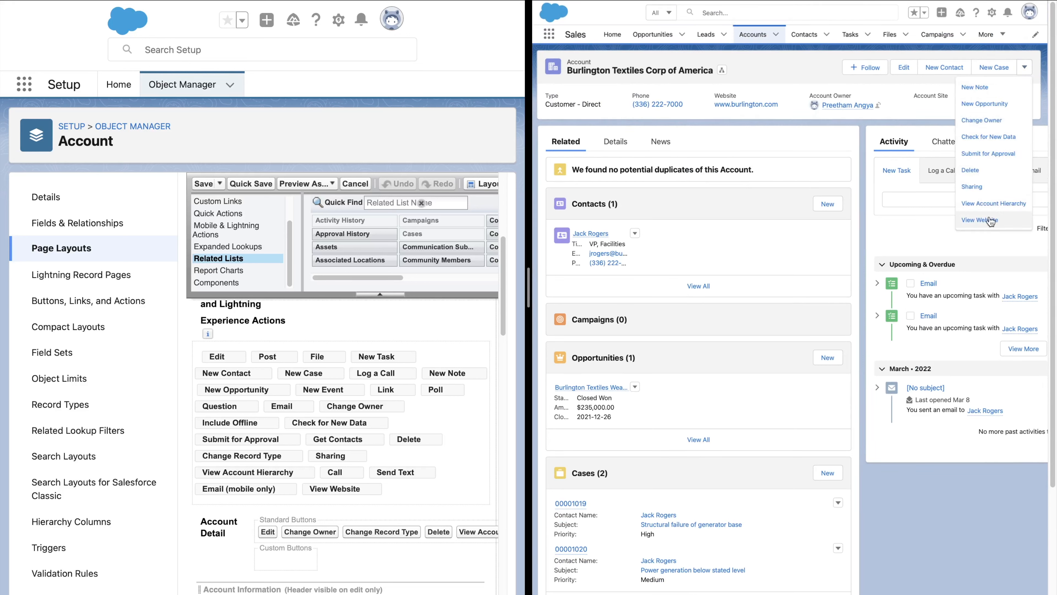
left_click(887, 88)
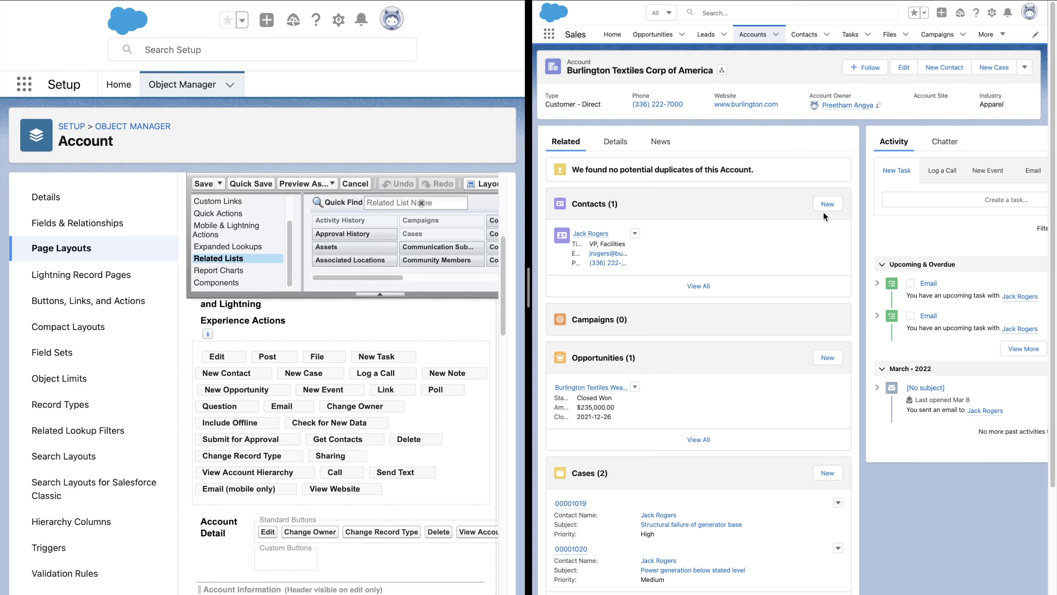
left_click(942, 173)
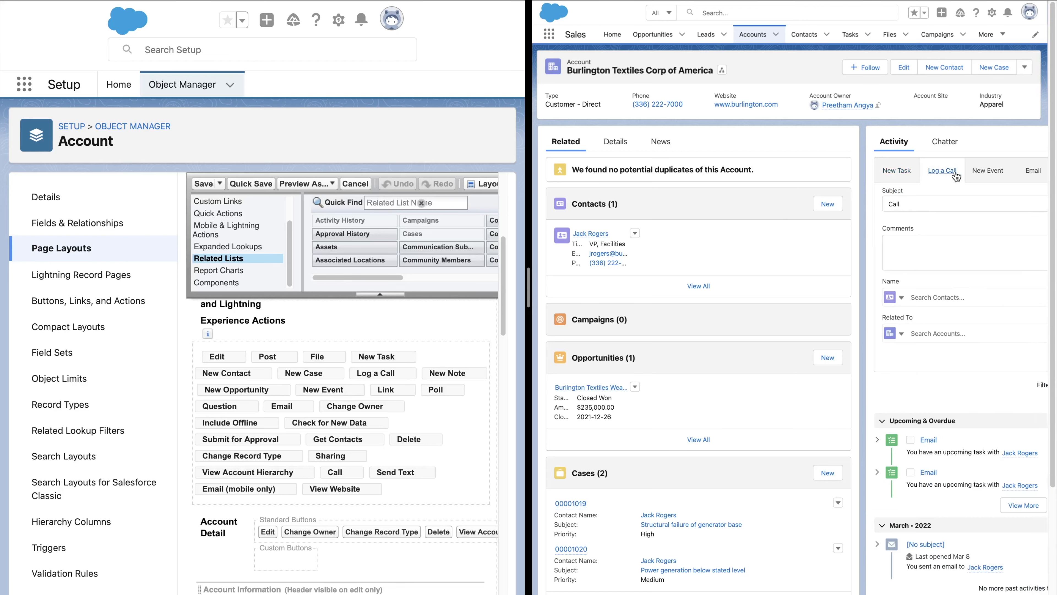
left_click(988, 172)
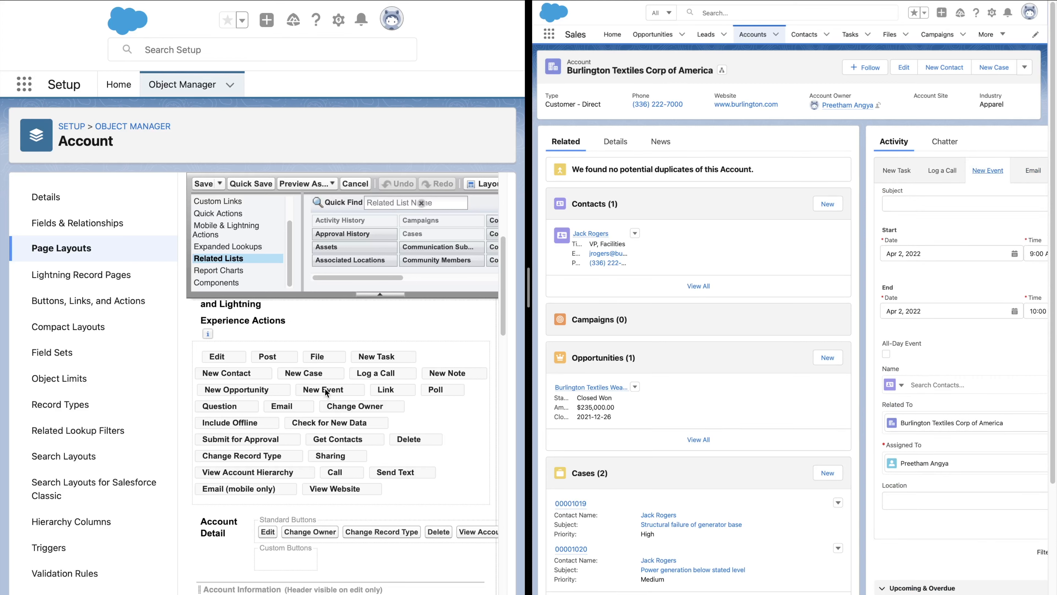
- Remove the New Event action from the Lightning Experience Actions and quick save the layout
left_click_drag(334, 393, 356, 236)
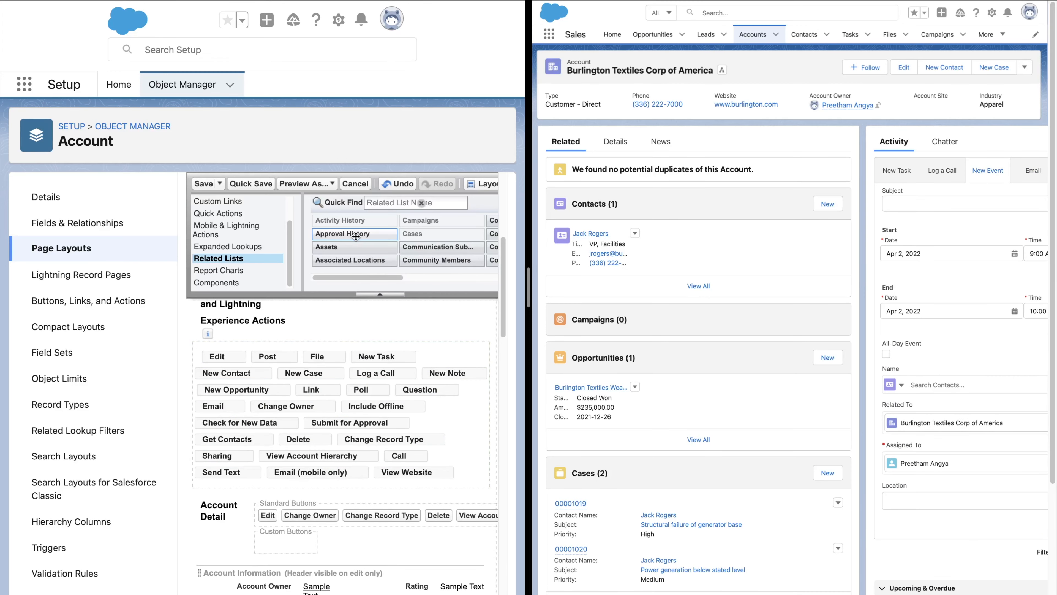
left_click(238, 184)
key("ctrl+r")
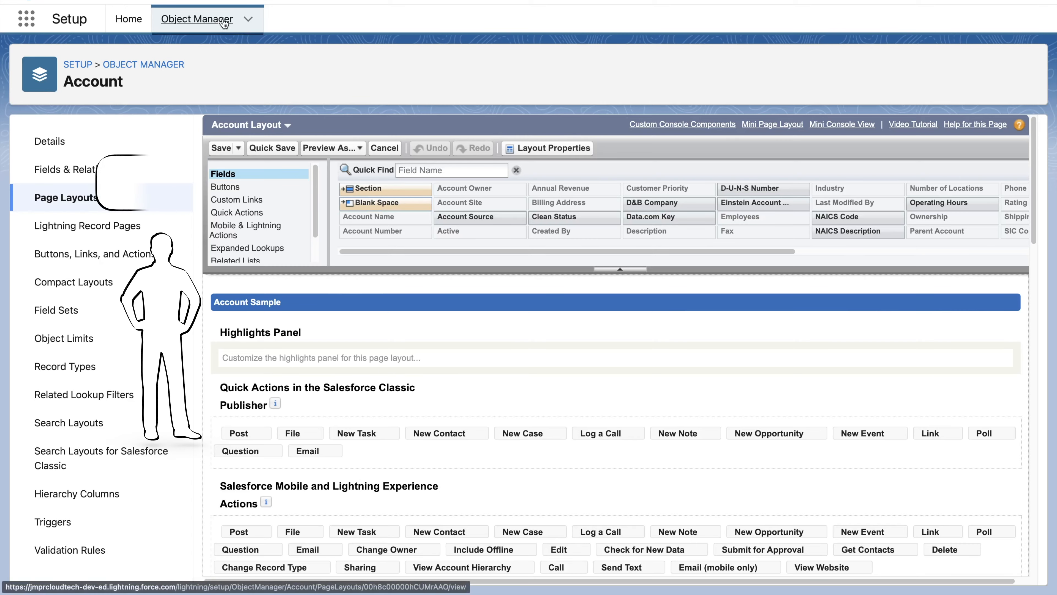
- Find the Menu object in Object Manager and open its page layouts
left_click(200, 19)
left_click(751, 70)
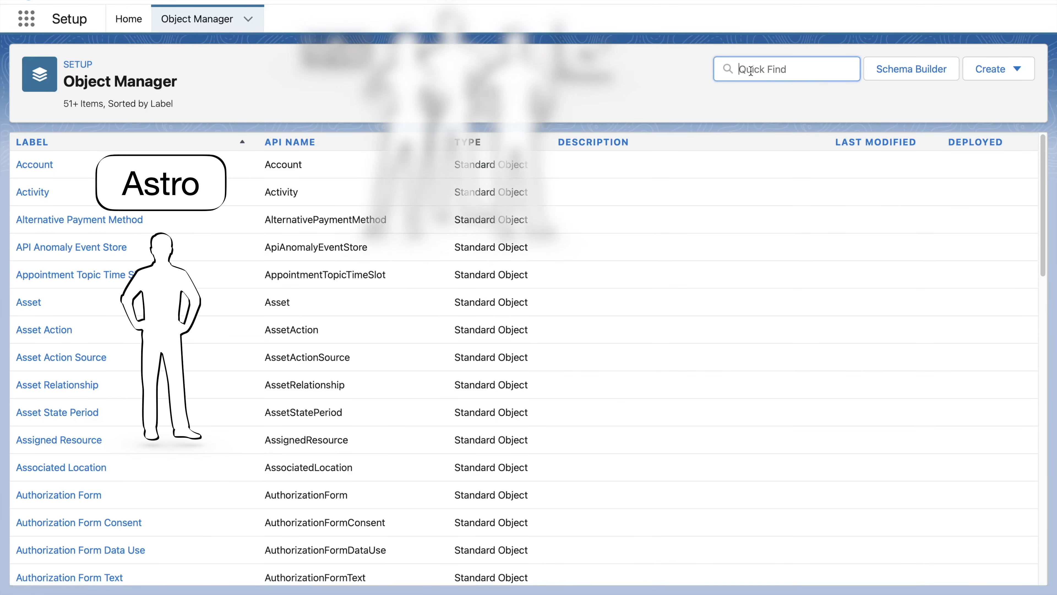
type("Menu")
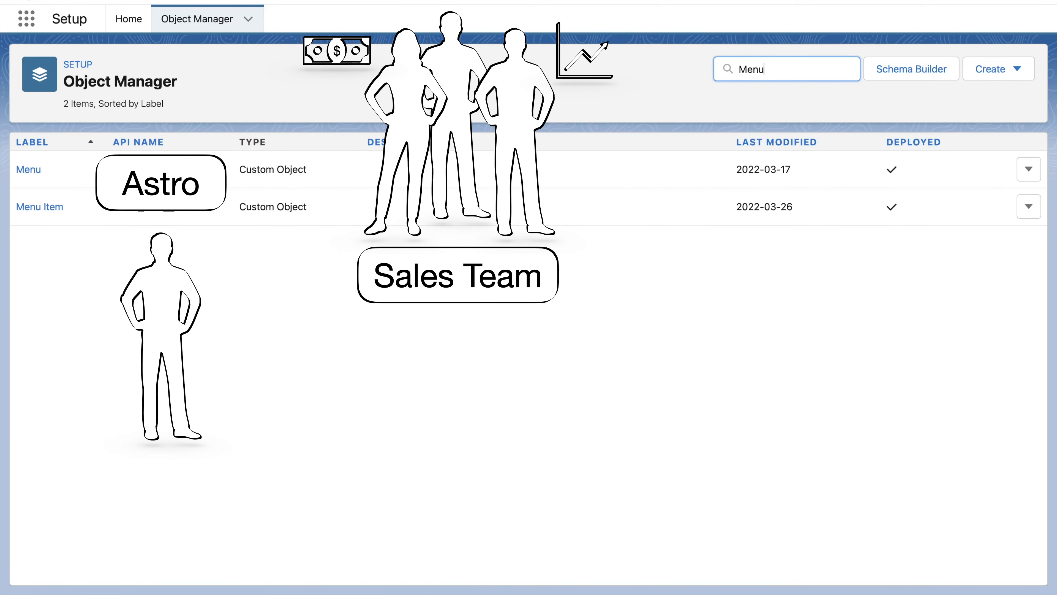
left_click(26, 170)
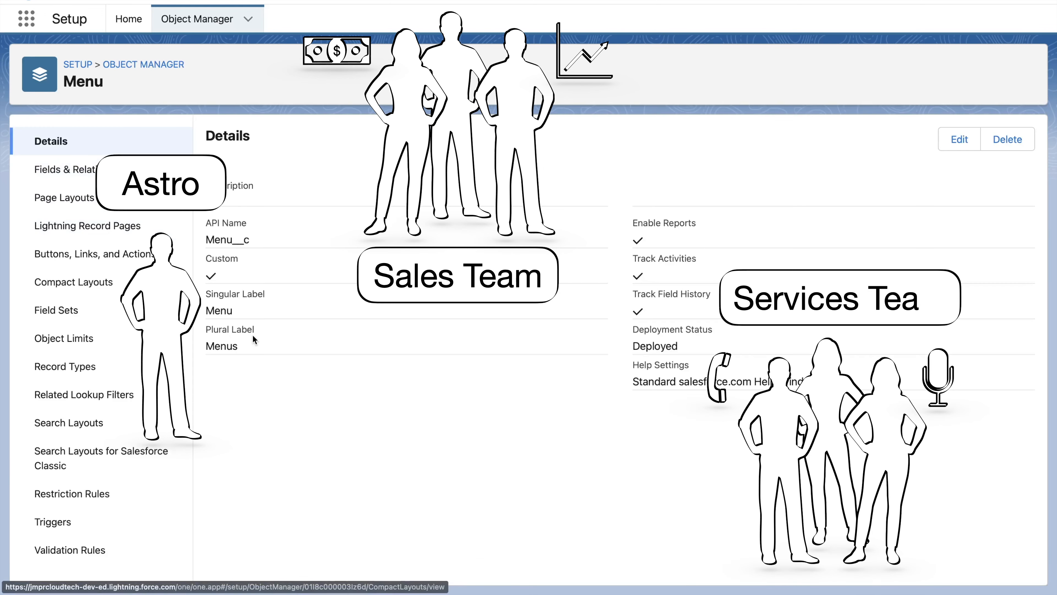
left_click(50, 197)
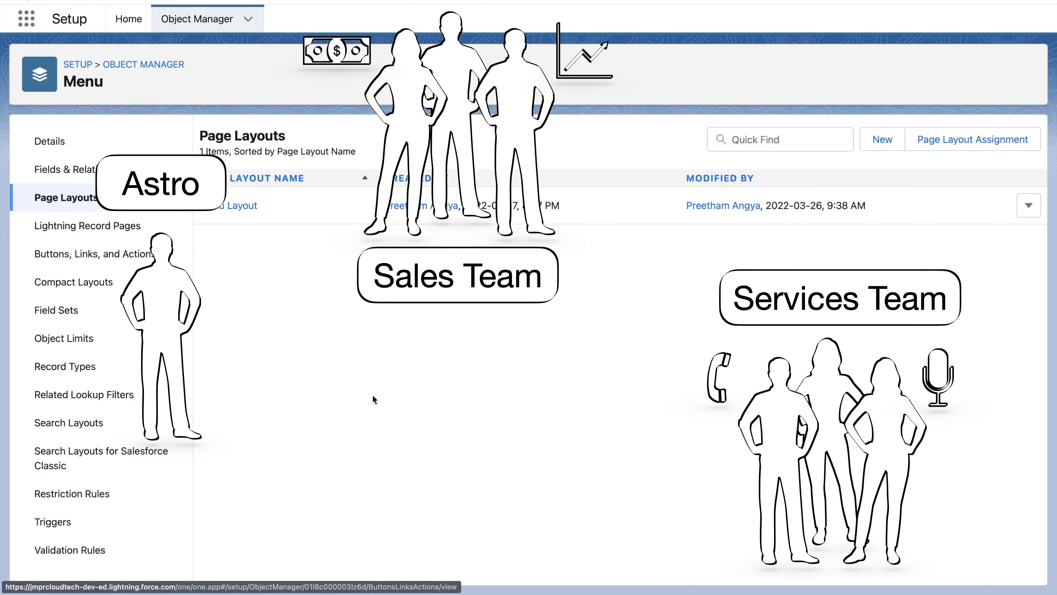
- Create a new page layout named "Menu (Sales) Layout" cloned from Menu Layout
left_click(882, 141)
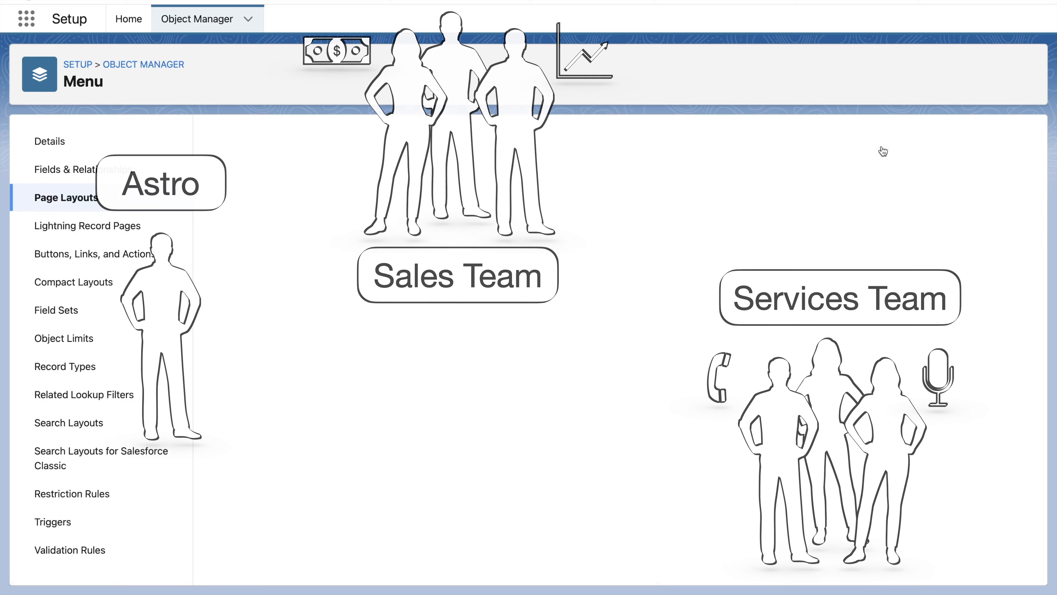
left_click(436, 225)
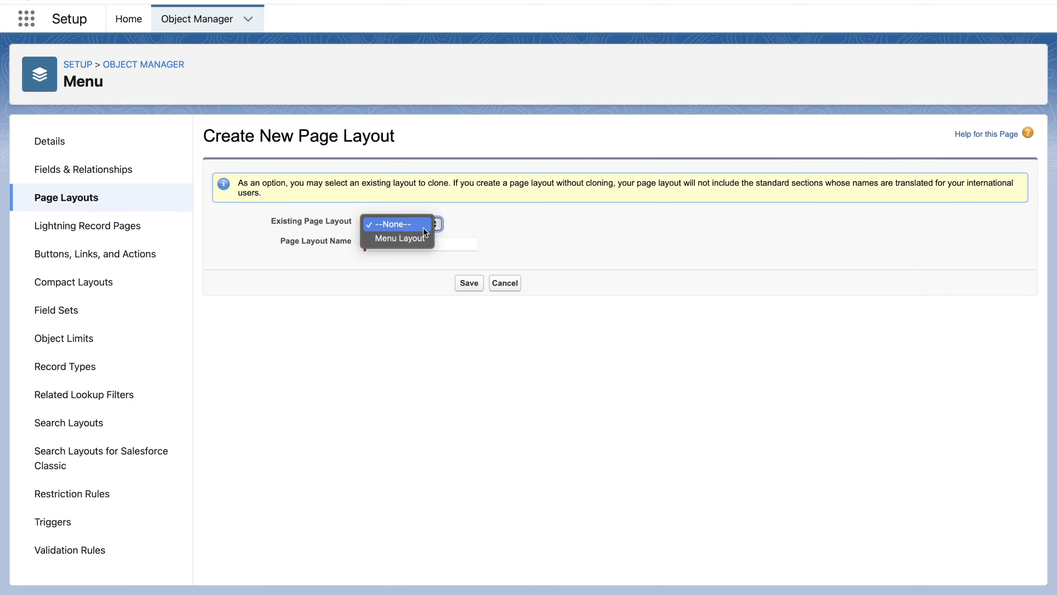
left_click(418, 238)
left_click(410, 241)
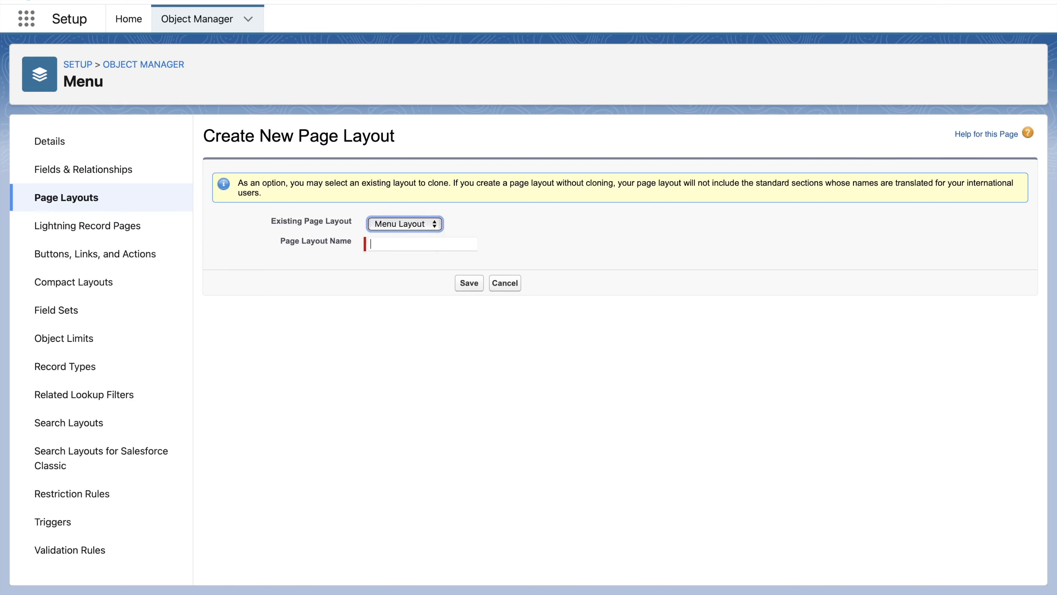
type("Menu (Sales) Layout")
left_click(469, 284)
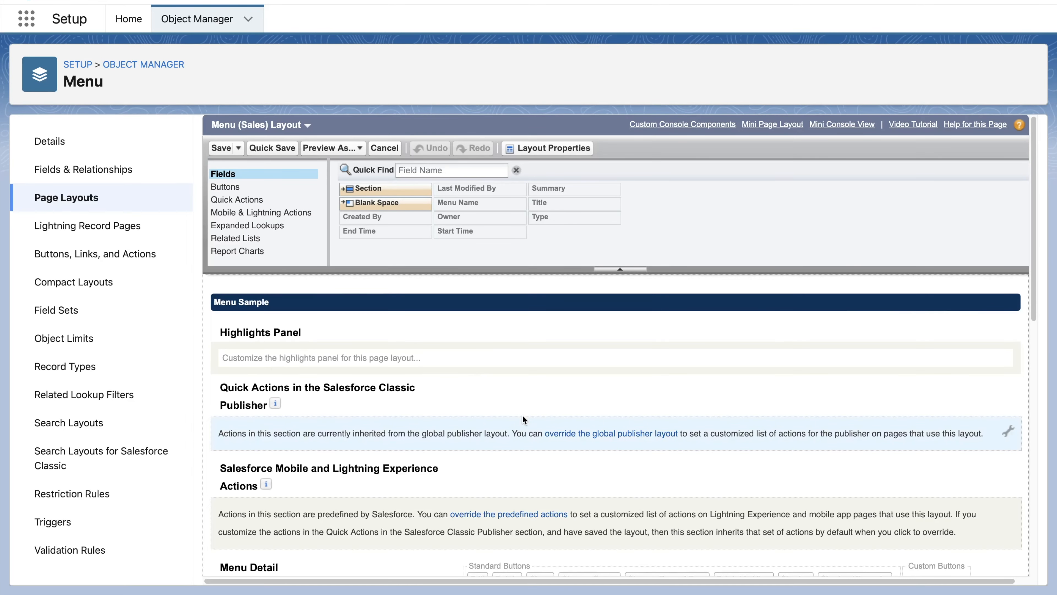
- Move the Start Time and End Time fields into the right column of the Information section
scroll(522, 414, "down", 8)
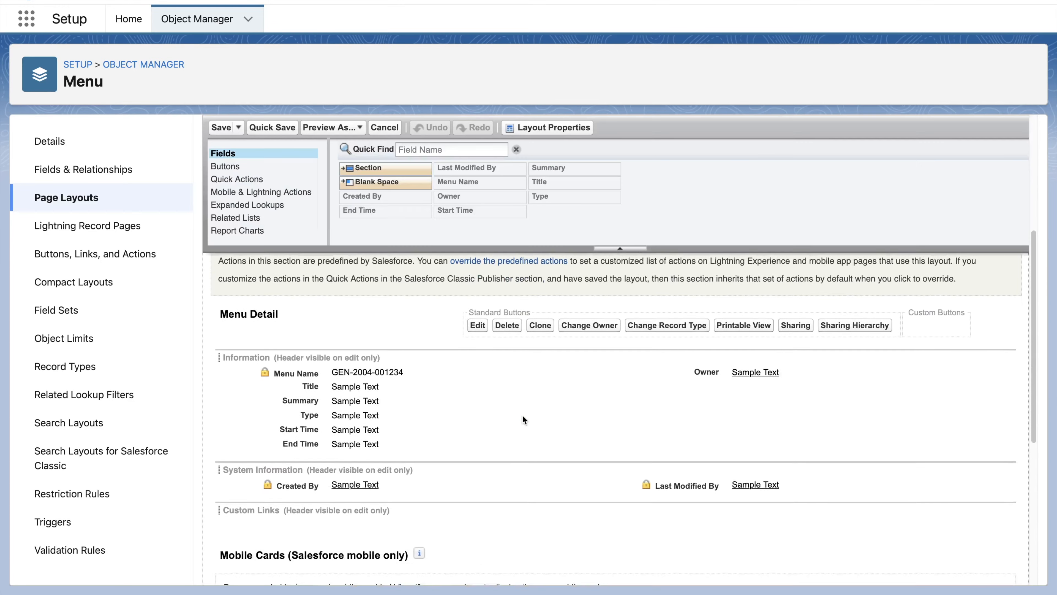
left_click_drag(342, 343, 722, 287)
left_click_drag(303, 343, 684, 315)
- Remove Created By and Last Modified By from the System Information section and quick save the layout
left_click_drag(297, 365, 417, 180)
left_click_drag(686, 365, 506, 200)
left_click(271, 127)
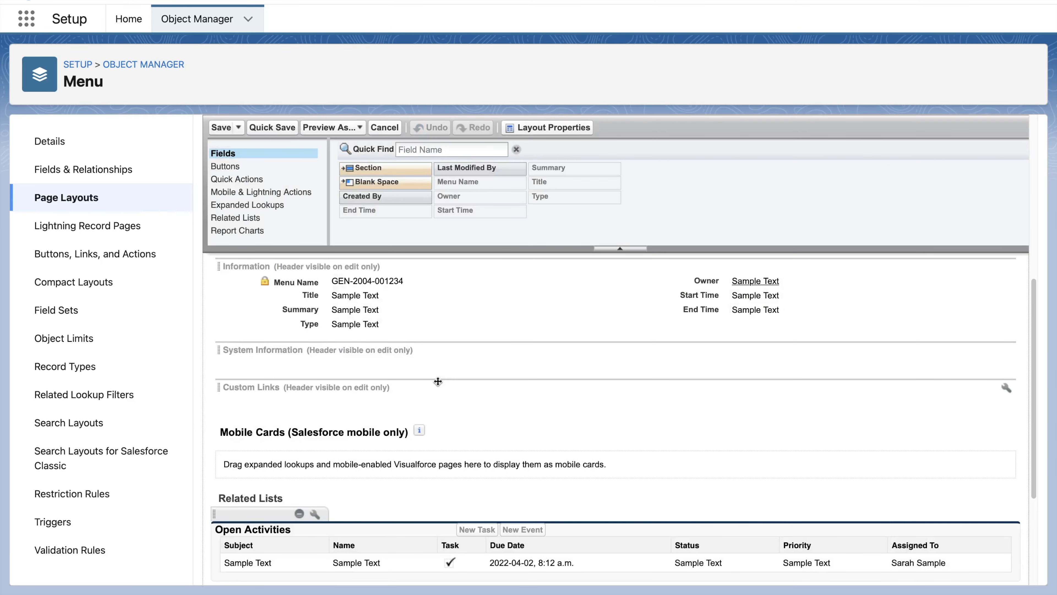
- Create a new page layout named "Menu (Services) Layout" cloned from Menu (Sales) Layout
left_click(117, 202)
left_click(882, 139)
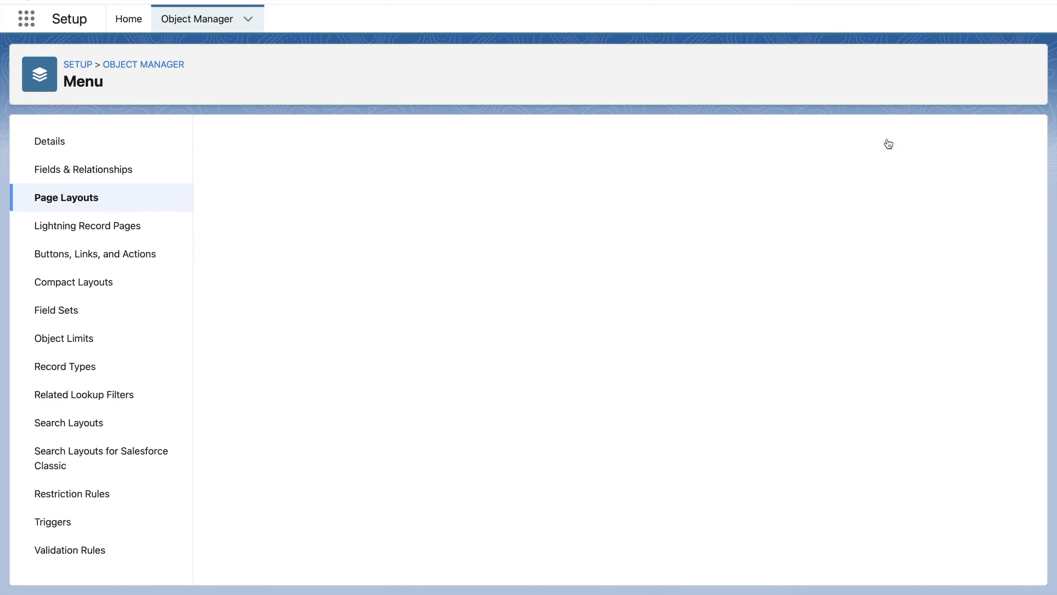
left_click(410, 242)
type("Menu (Services) Layout")
left_click(423, 221)
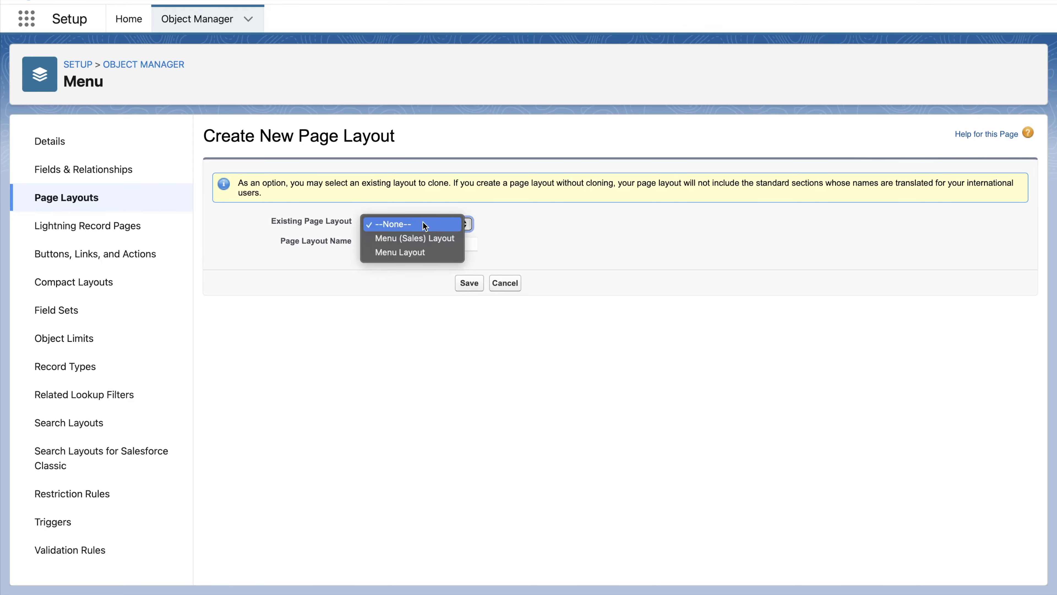
left_click(418, 237)
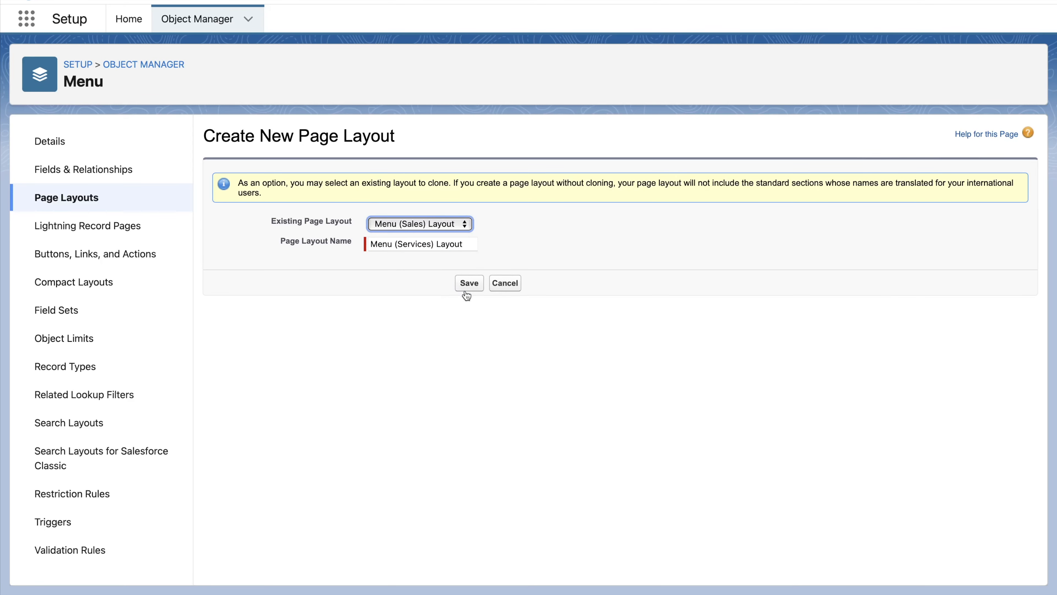
left_click(469, 284)
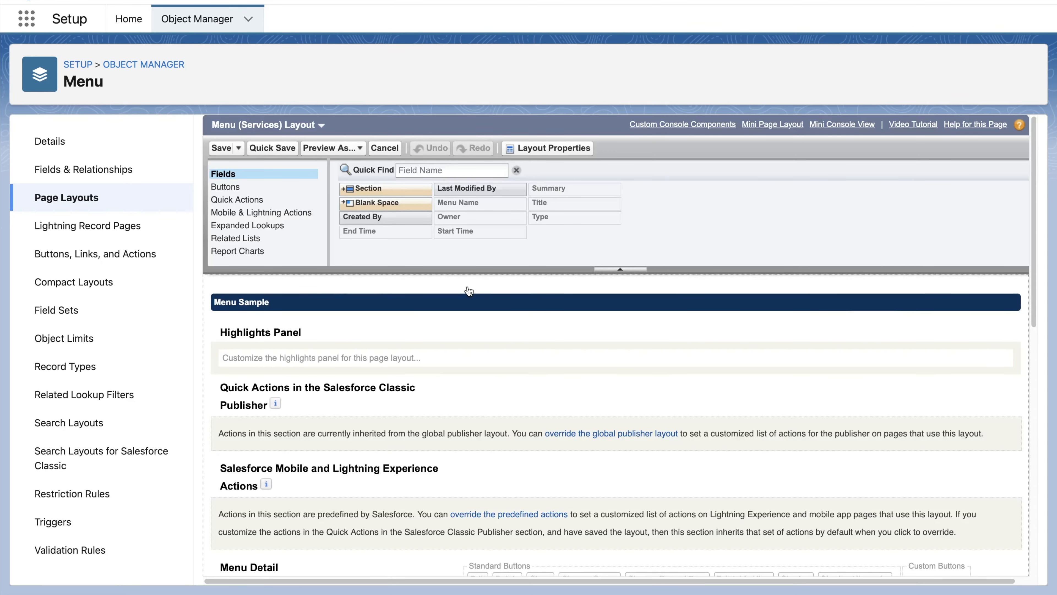
- Add Created By and Last Modified By to the System Information section and quick save the layout
scroll(479, 377, "down", 5)
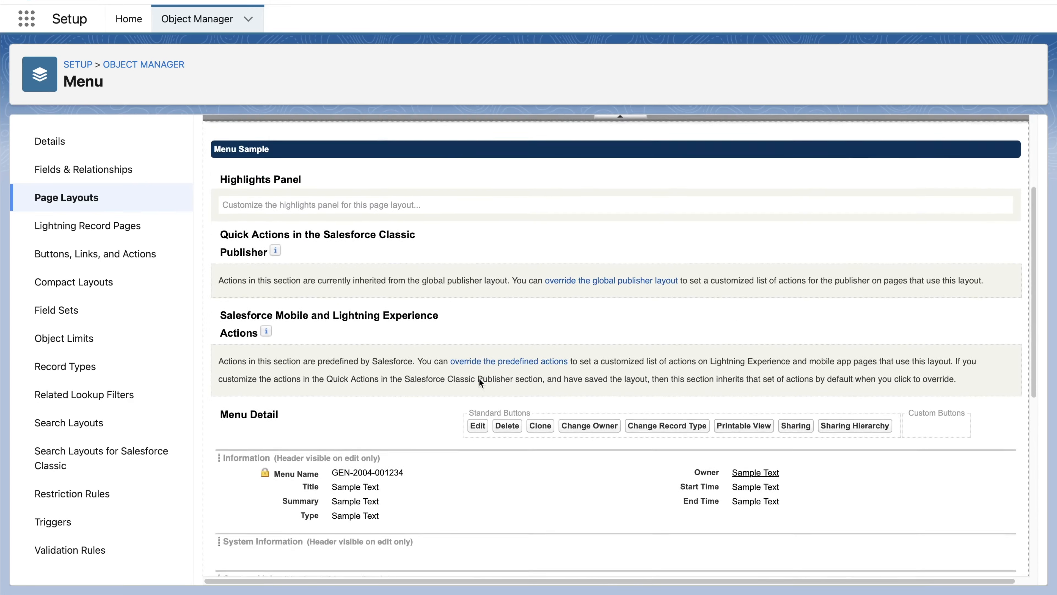
scroll(479, 380, "down", 2)
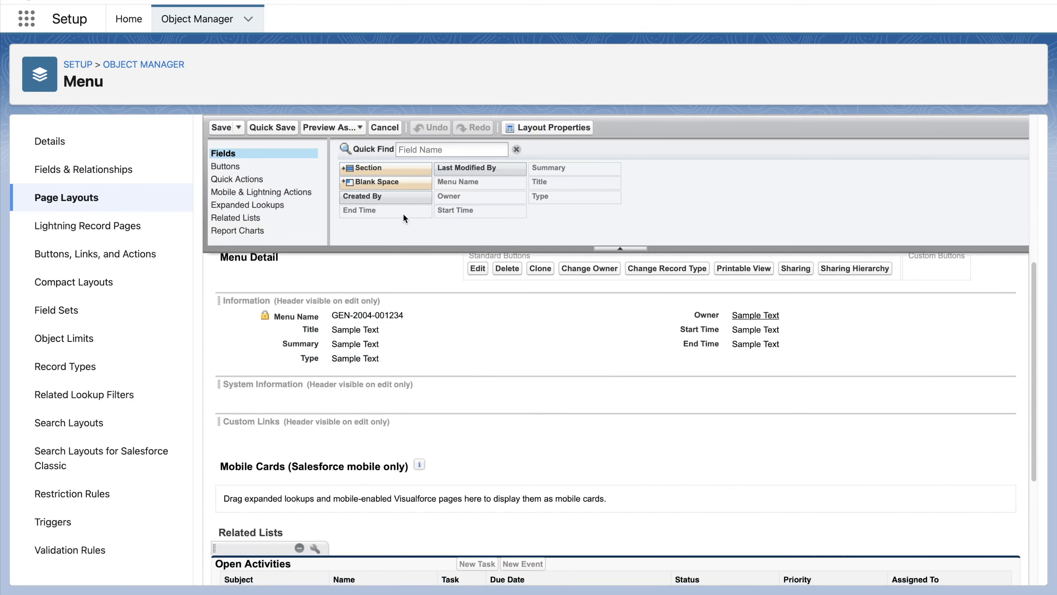
left_click_drag(397, 196, 428, 399)
left_click_drag(481, 169, 645, 398)
left_click(1007, 385)
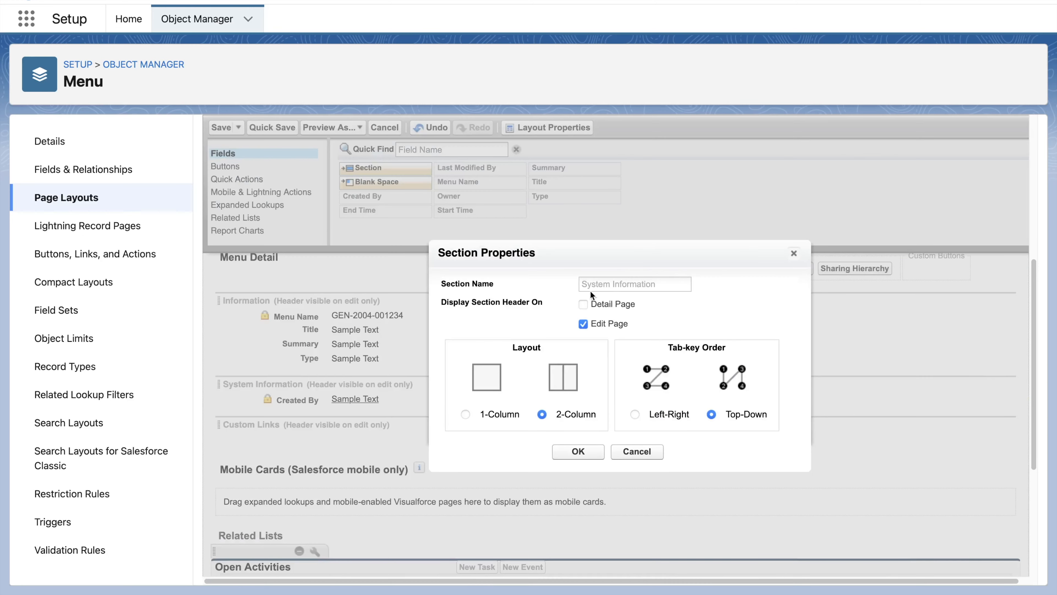
left_click(578, 451)
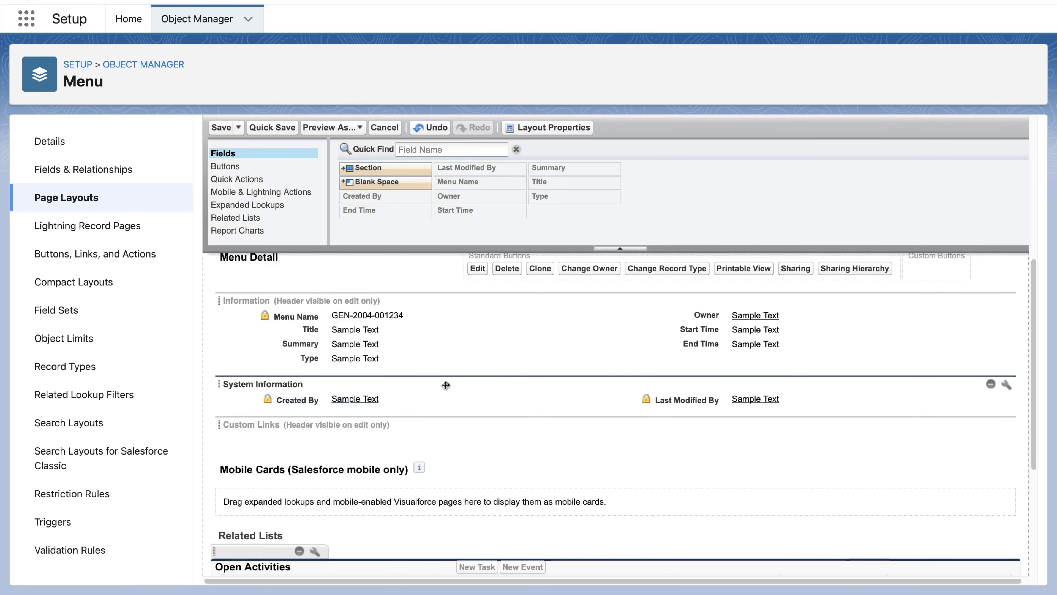
left_click(277, 132)
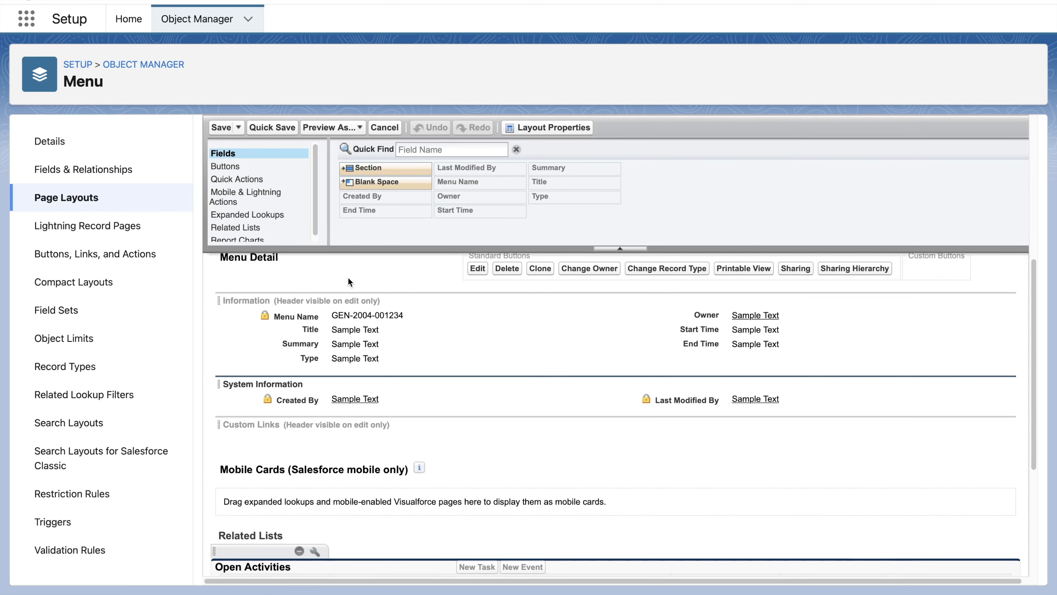
- Edit the Menu page layout assignment and assign Menu (Sales) Layout to the Custom: Sales Profile
left_click(86, 200)
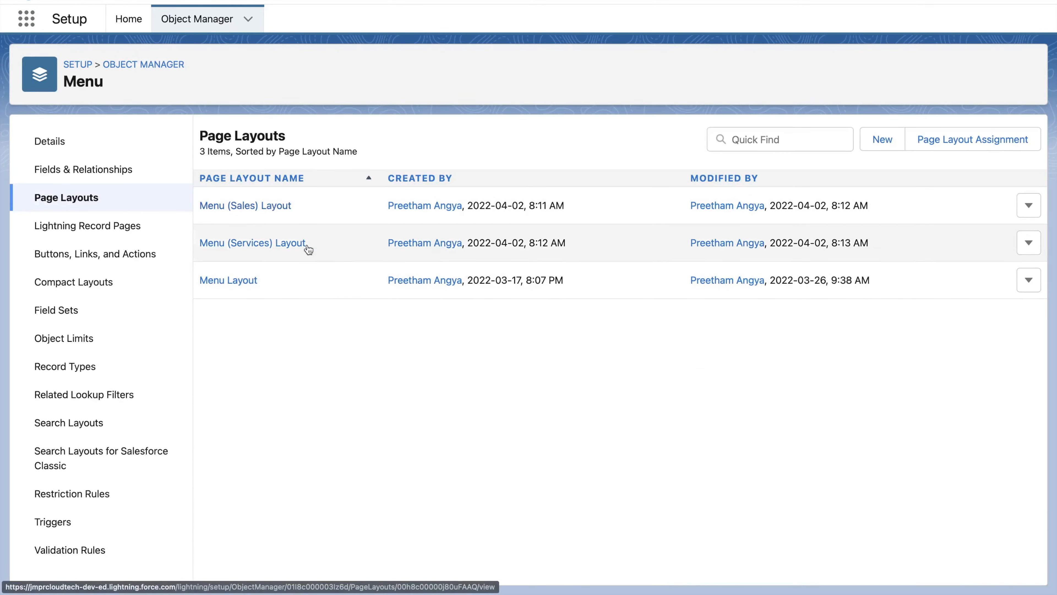
left_click(968, 146)
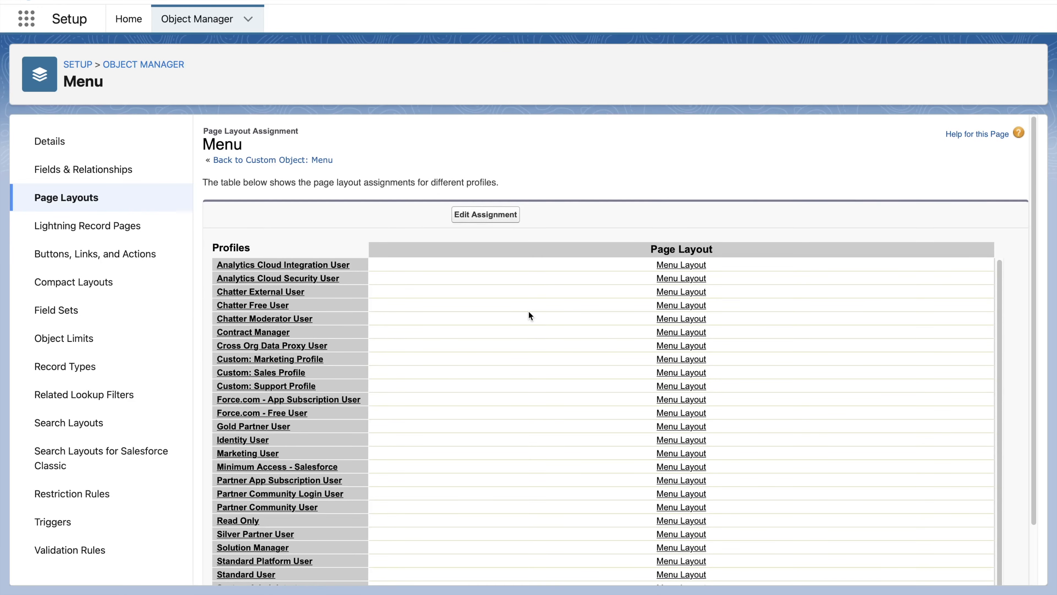
left_click(492, 216)
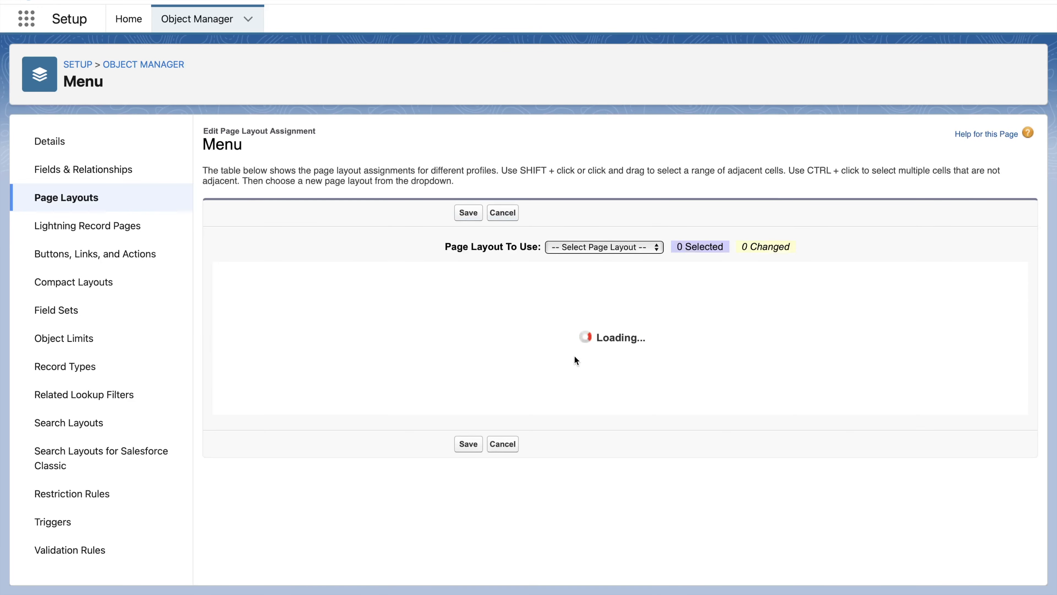
scroll(575, 361, "down", 1)
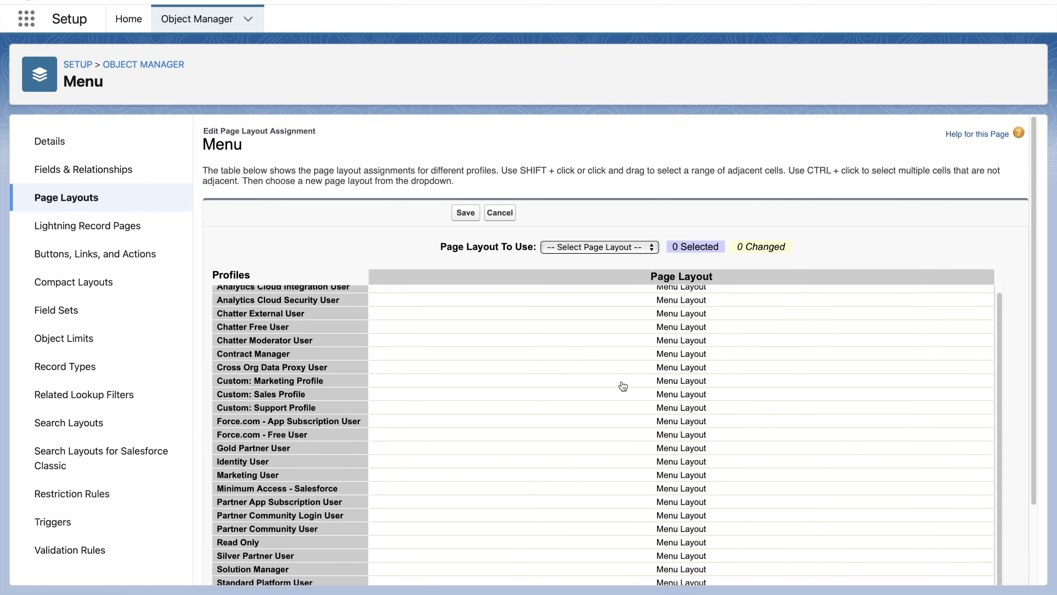
left_click(673, 396)
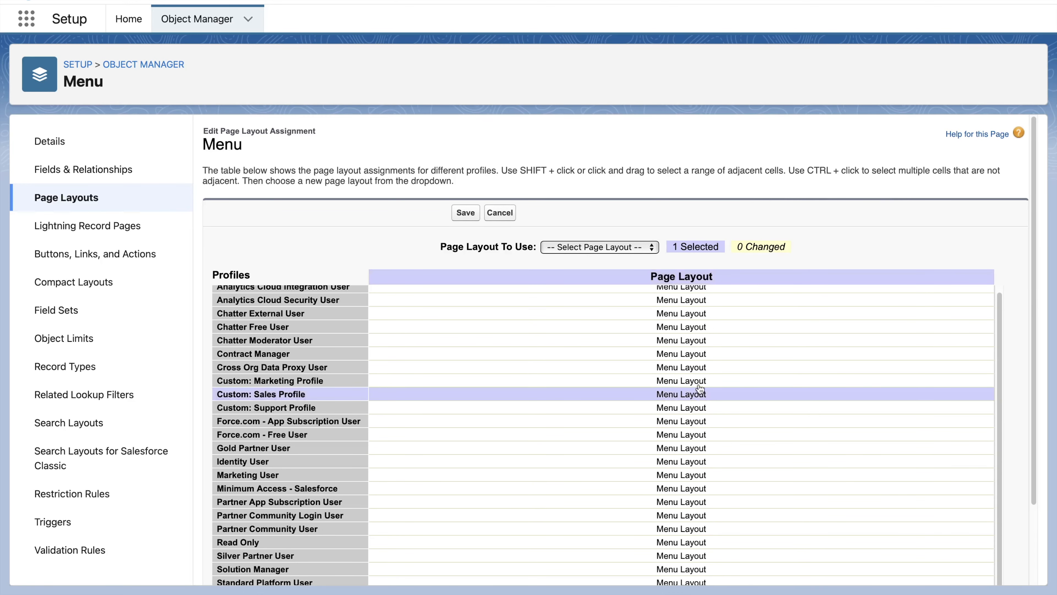
left_click(644, 246)
left_click(606, 257)
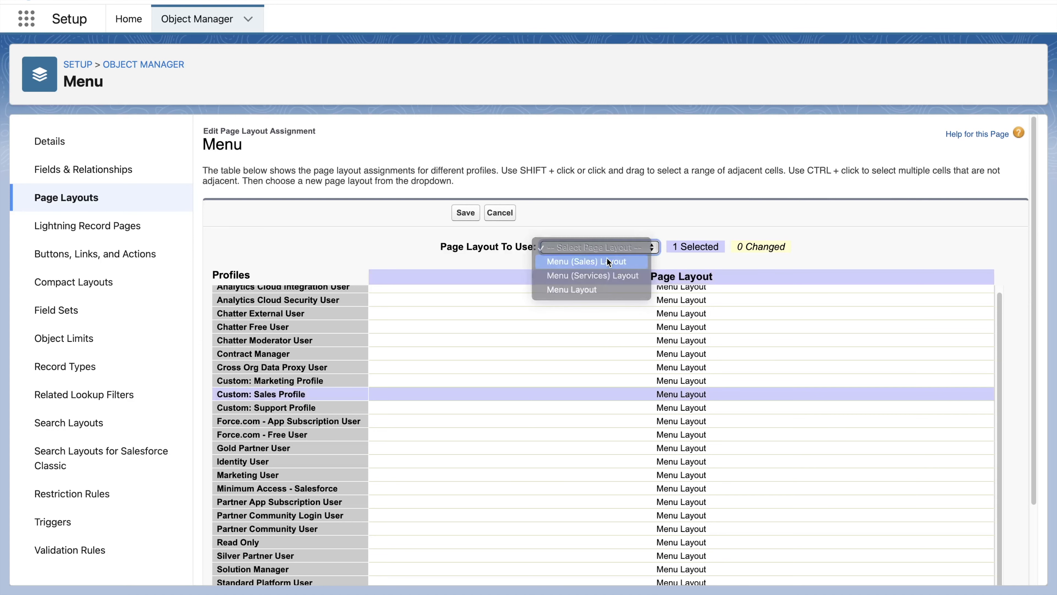
- Assign Menu (Services) Layout to the Custom: Support Profile and save the assignments
left_click(678, 410)
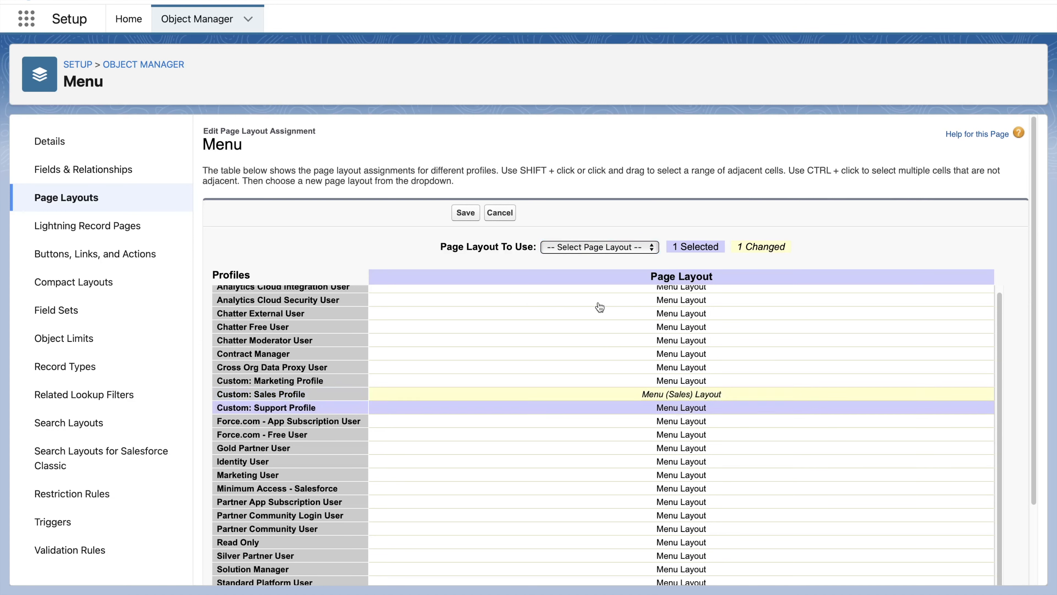
left_click(613, 246)
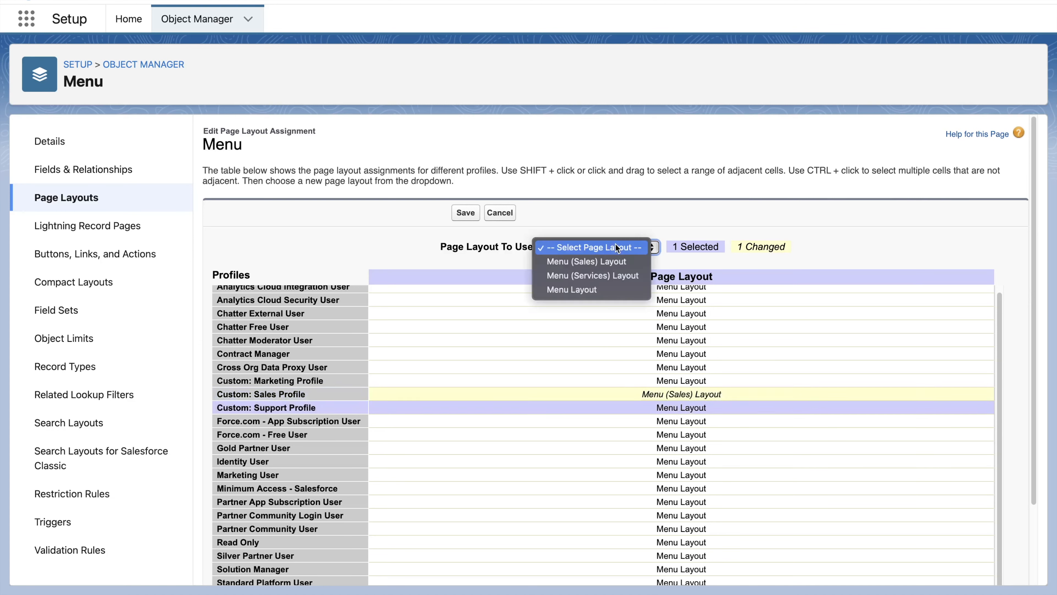
left_click(601, 275)
left_click(472, 215)
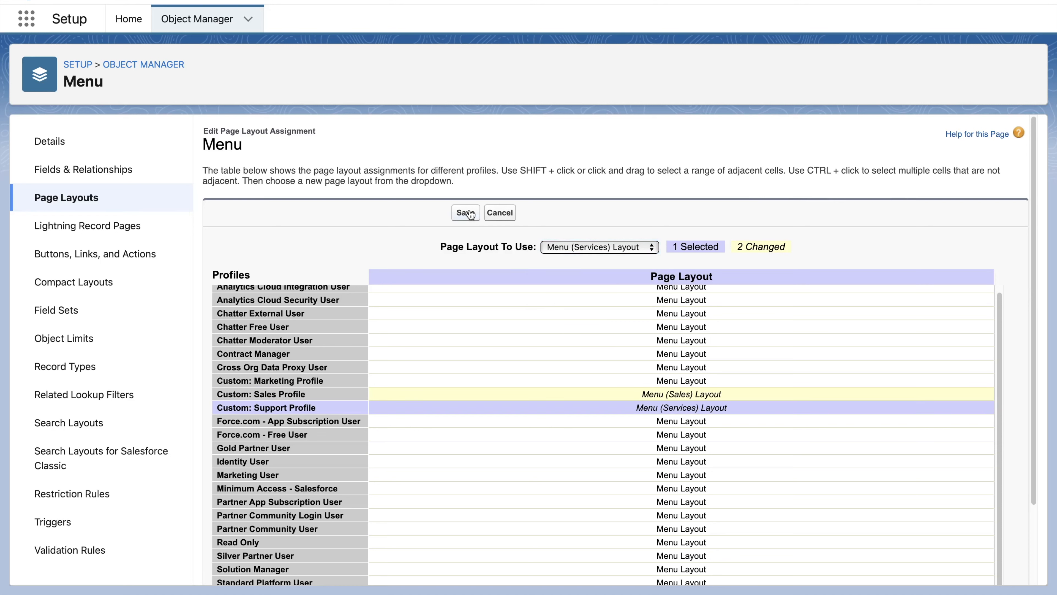
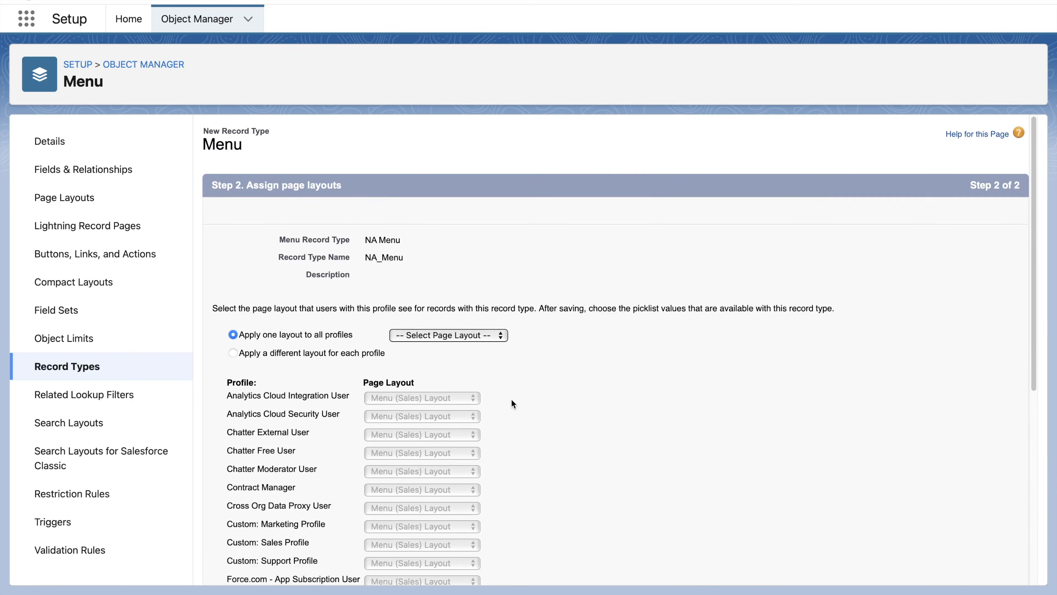
- Apply Menu Layout to all profiles for the NA Menu record type and finish it
left_click(437, 336)
left_click(439, 376)
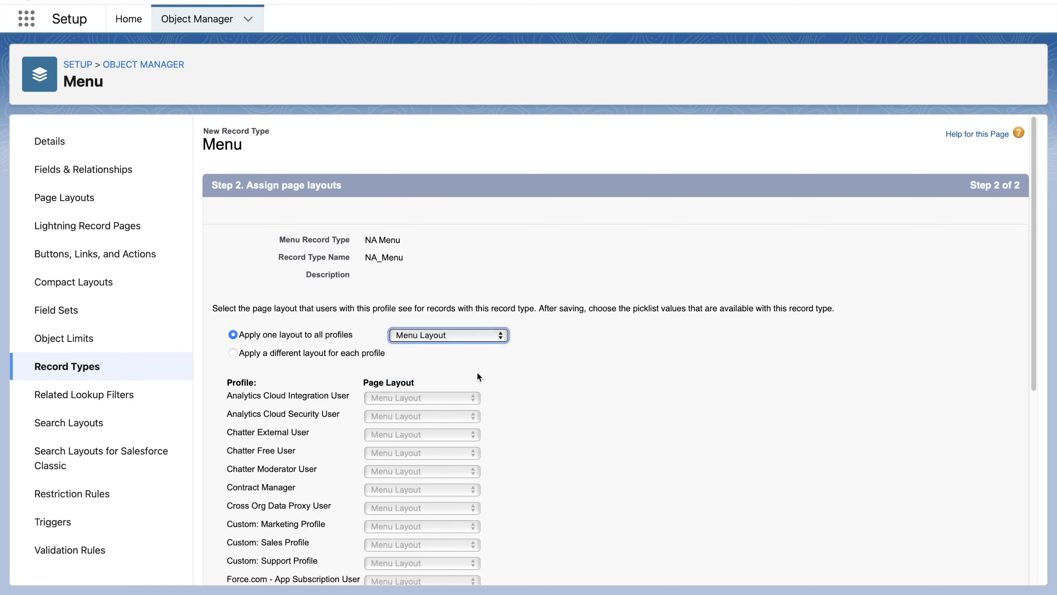
scroll(636, 411, "down", 8)
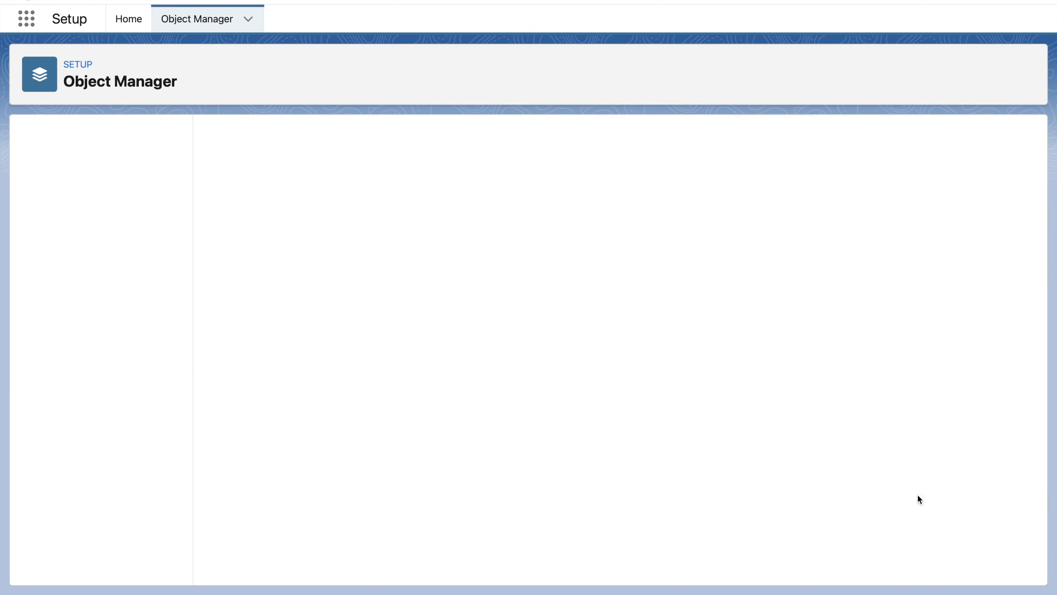
- Create an active record type APAC Menu cloned from NA Menu, made available to all profiles
left_click(399, 271)
left_click(393, 284)
left_click(393, 290)
type("APAC Menu")
left_click(517, 287)
left_click(371, 351)
left_click(789, 459)
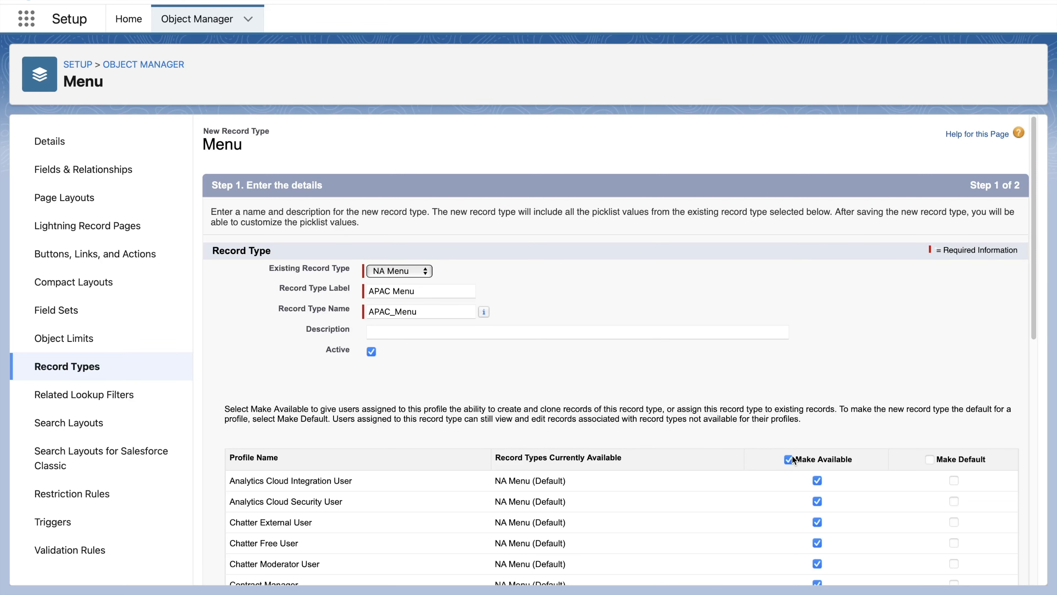
scroll(961, 329, "down", 10)
left_click(972, 568)
- Apply Menu Layout to all profiles for APAC Menu and save the record type
left_click(417, 336)
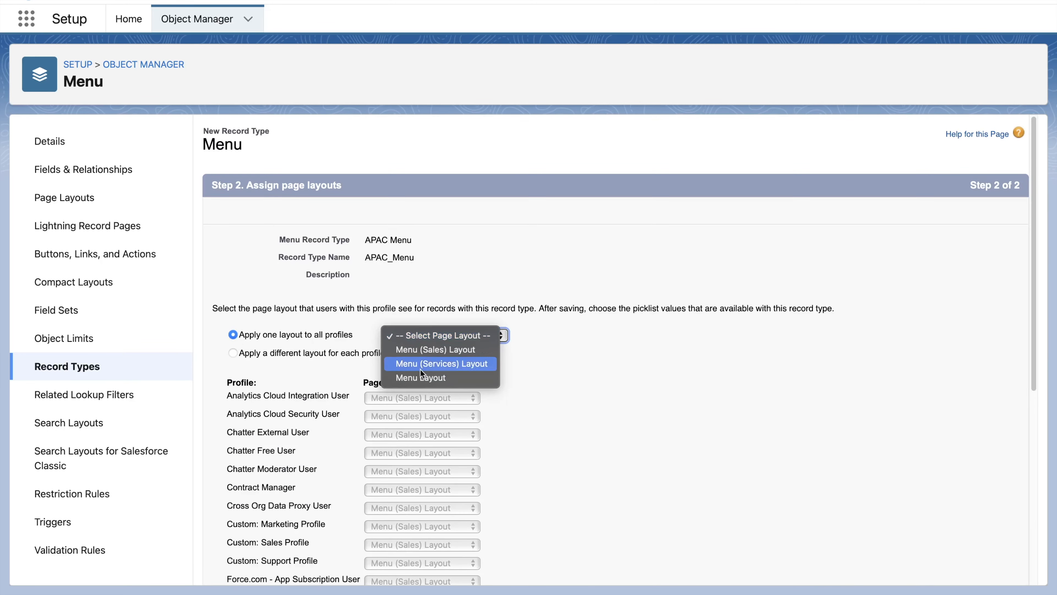
left_click(416, 378)
scroll(706, 448, "down", 7)
left_click(935, 568)
- Create a record type EMEA Menu cloned from APAC Menu, made available to all profiles
left_click(401, 271)
left_click(410, 286)
left_click(412, 292)
type("EME")
key("Tab")
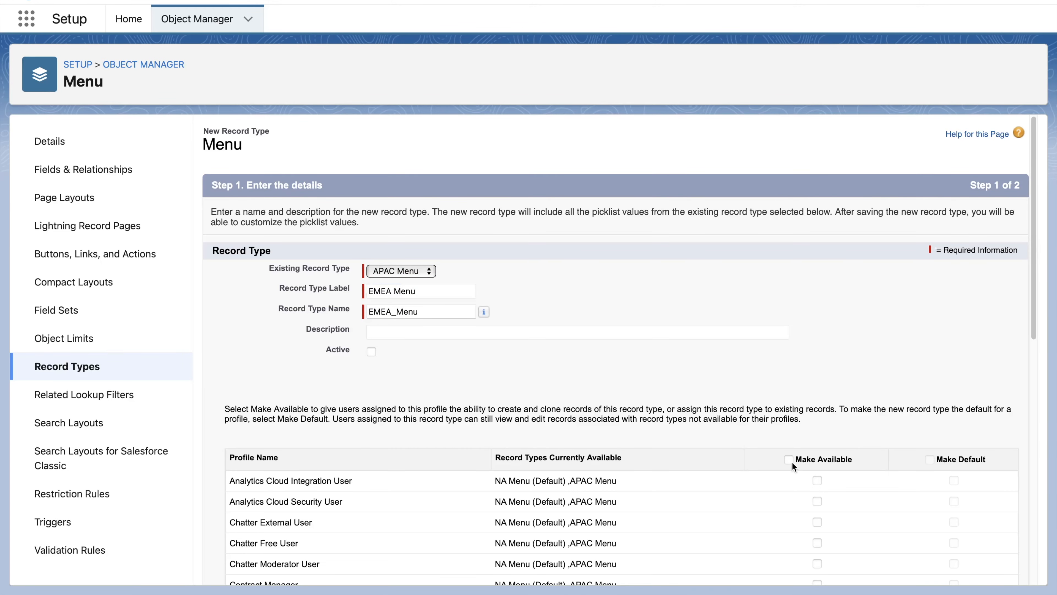
left_click(788, 460)
scroll(979, 333, "down", 10)
left_click(972, 569)
- Apply Menu Layout to all profiles for EMEA Menu and save the record type
left_click(462, 336)
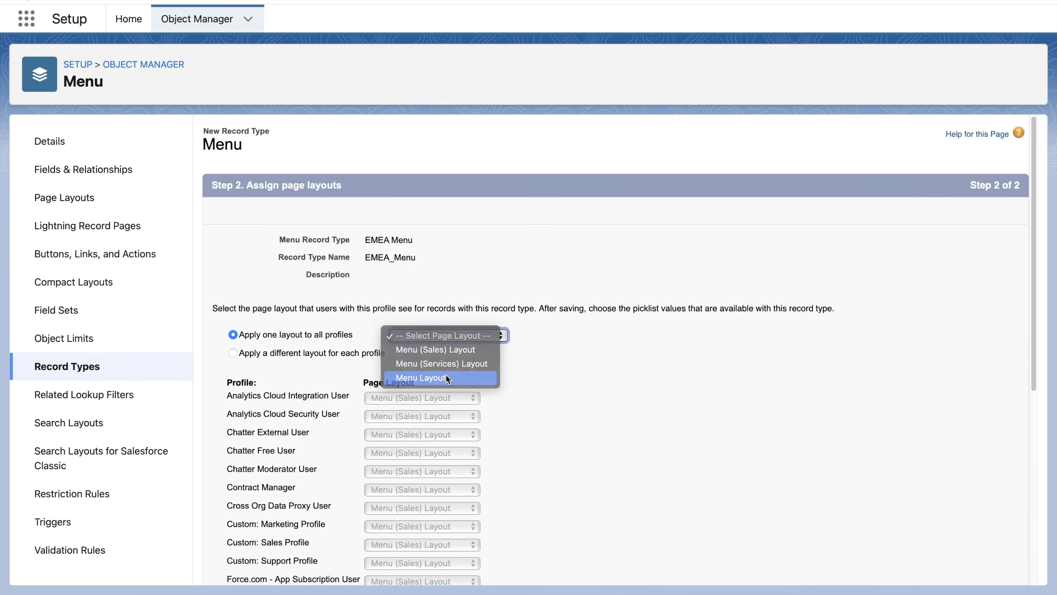
left_click(447, 376)
scroll(625, 438, "down", 10)
left_click(926, 569)
- Create a record type LATAM Menu cloned from APAC Menu, made available to all profiles
left_click(406, 271)
left_click(397, 286)
left_click(412, 291)
type("LATAM Menu")
key("Tab")
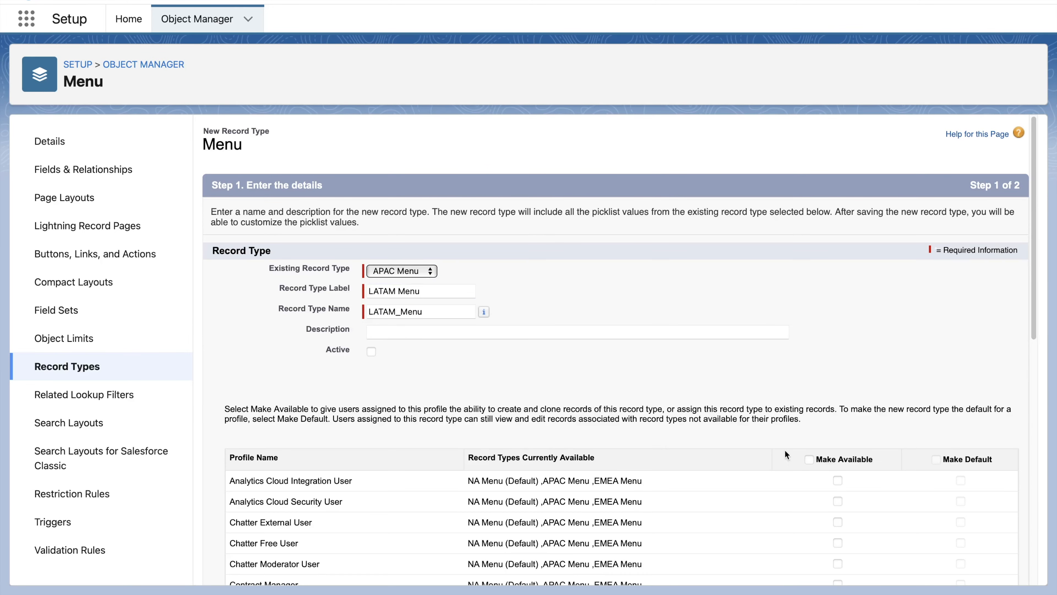
left_click(808, 459)
scroll(875, 479, "down", 10)
left_click(972, 568)
- Apply Menu Layout to all profiles for LATAM Menu and save the record type
left_click(462, 336)
left_click(446, 376)
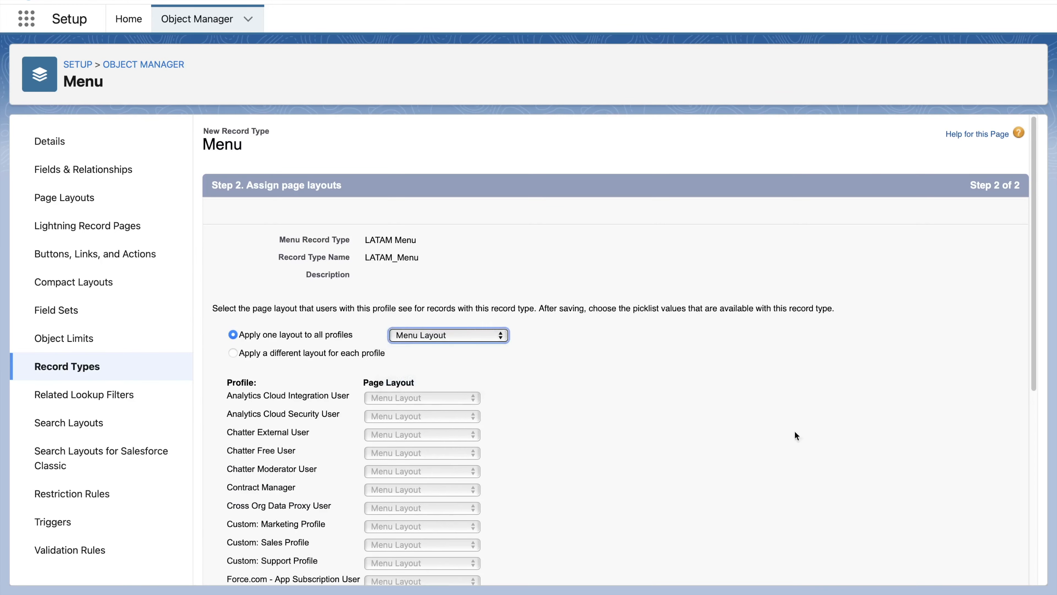
scroll(794, 431, "down", 10)
left_click(975, 571)
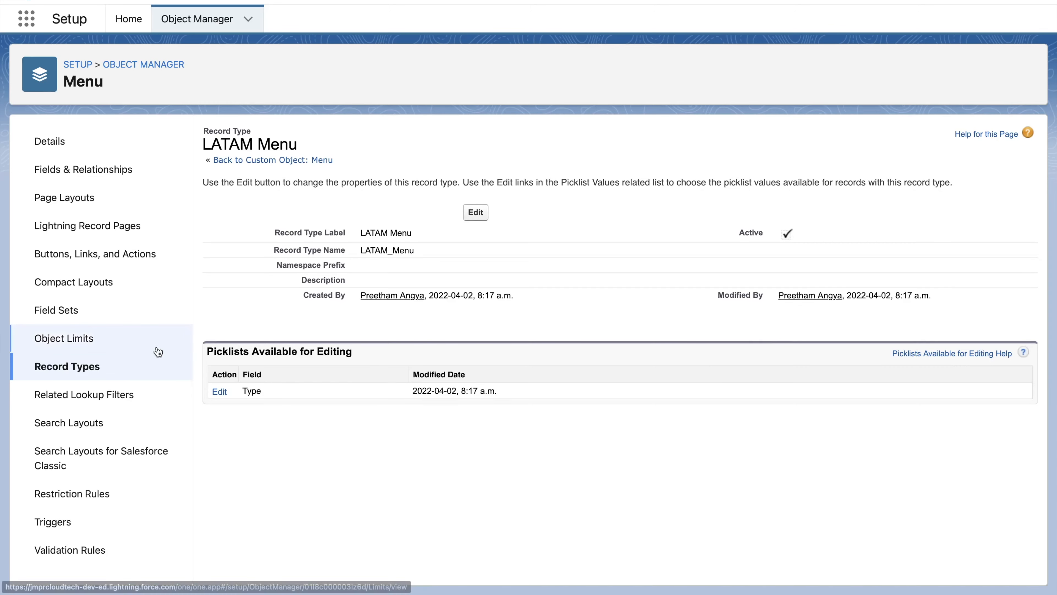
- Create a new page layout named Menu (NA Sales) Layout cloned from Menu (Services) Layout
left_click(154, 362)
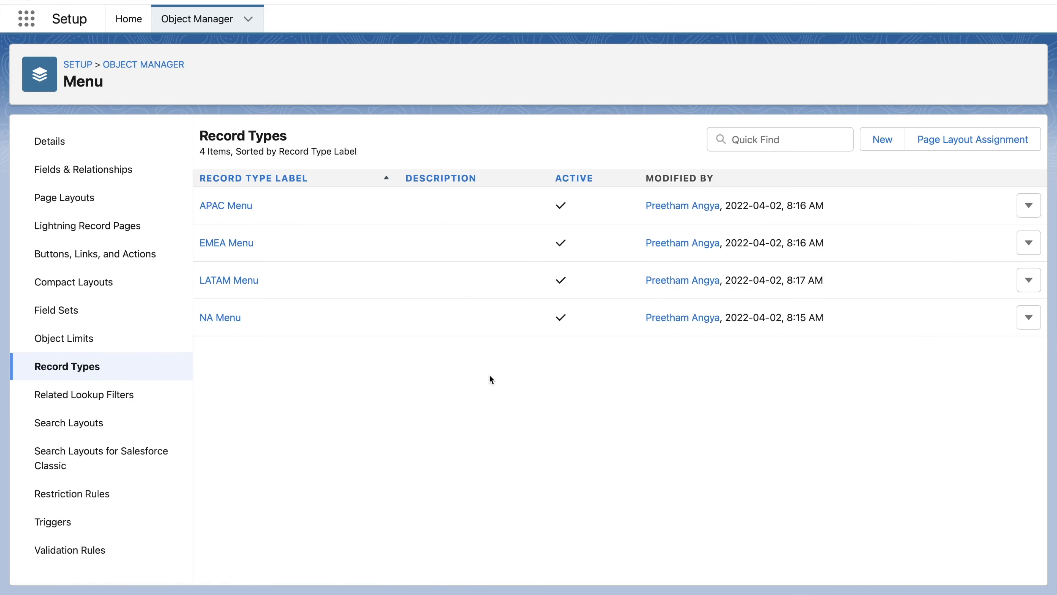
left_click(109, 202)
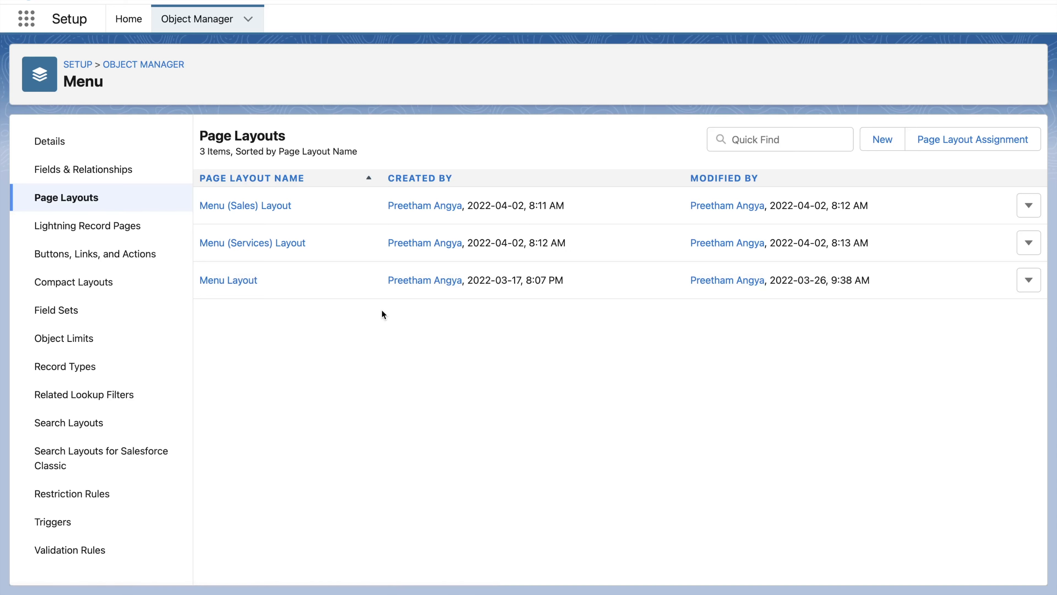
left_click(873, 141)
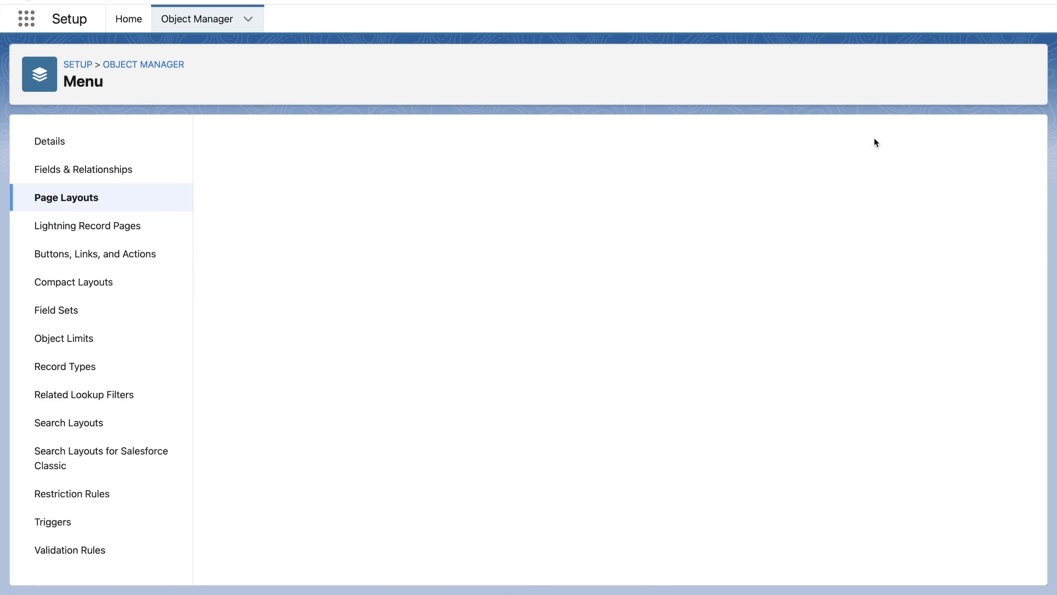
left_click(437, 227)
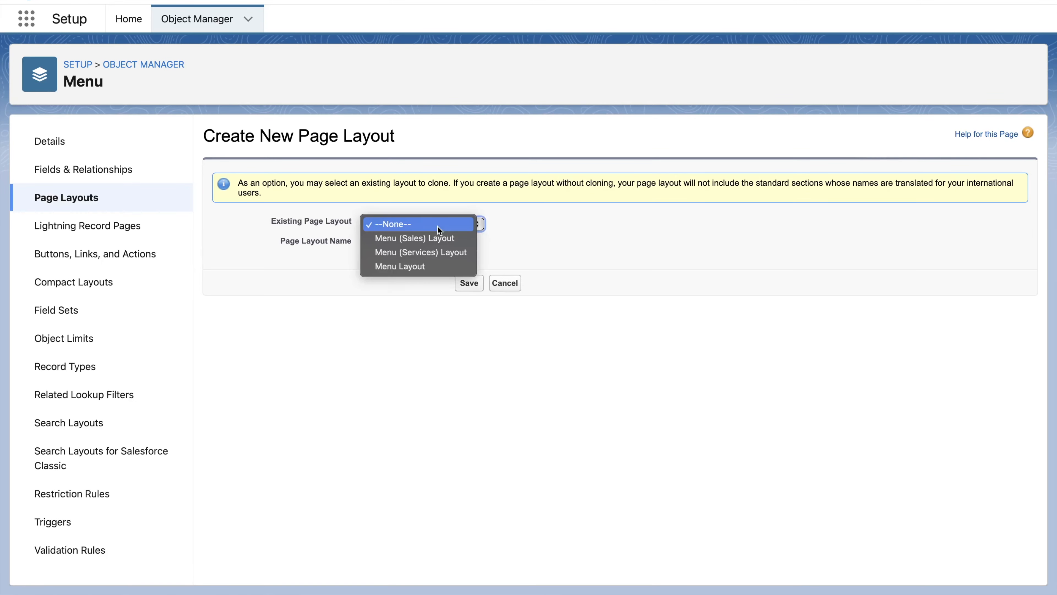
left_click(431, 237)
left_click(401, 246)
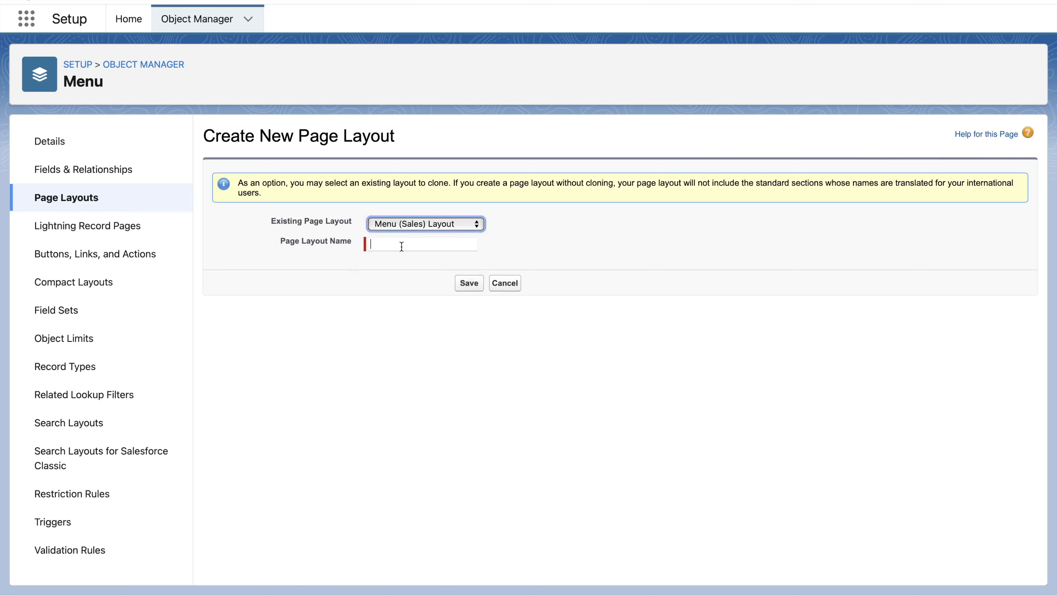
key("m")
left_click(396, 247)
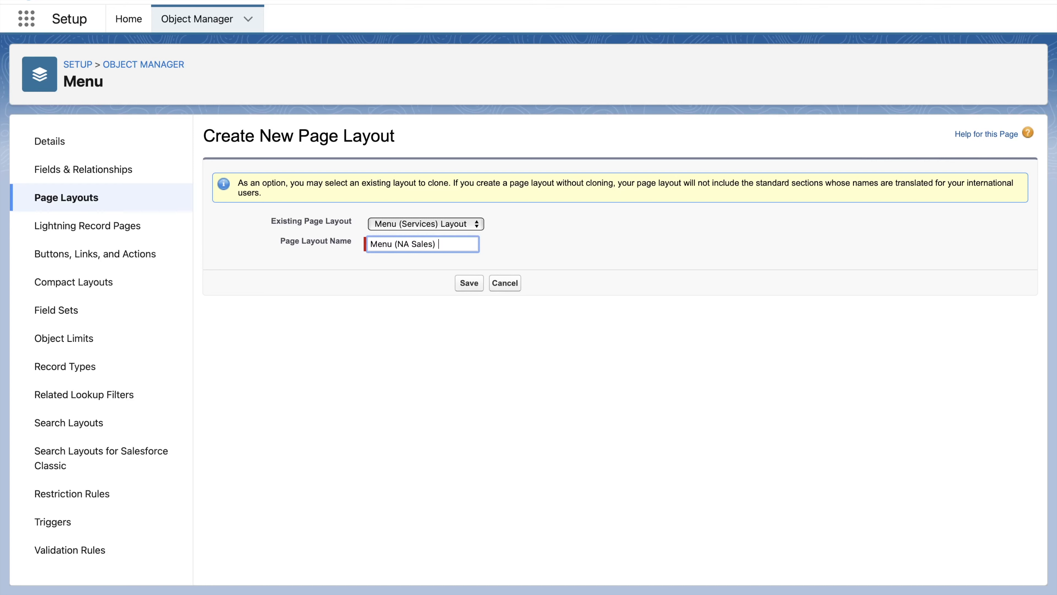
left_click(470, 283)
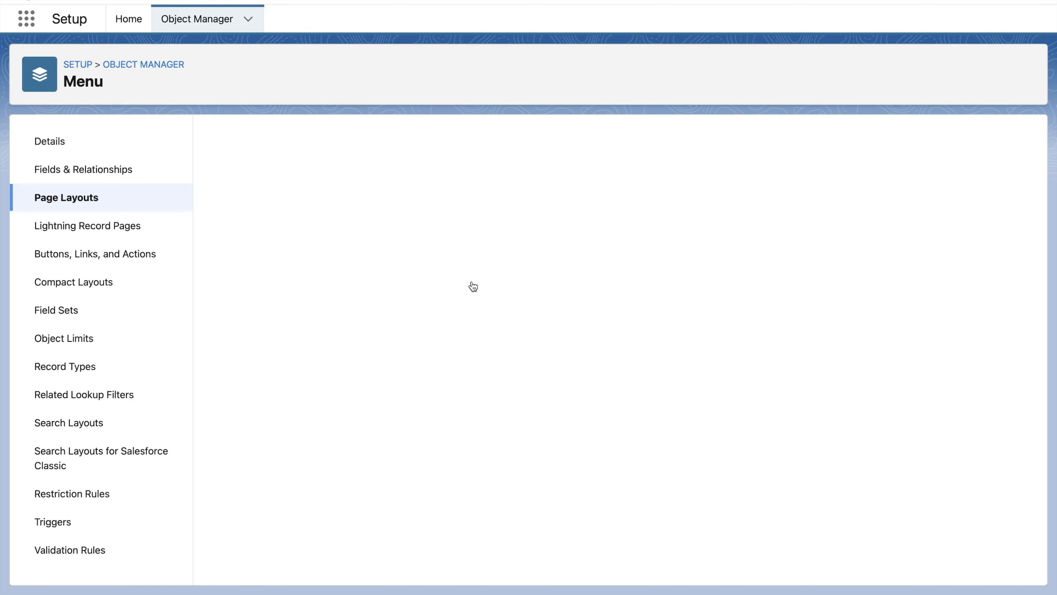
- Move the Type field directly below Menu Name in the Information section and quick save the layout
scroll(490, 338, "down", 10)
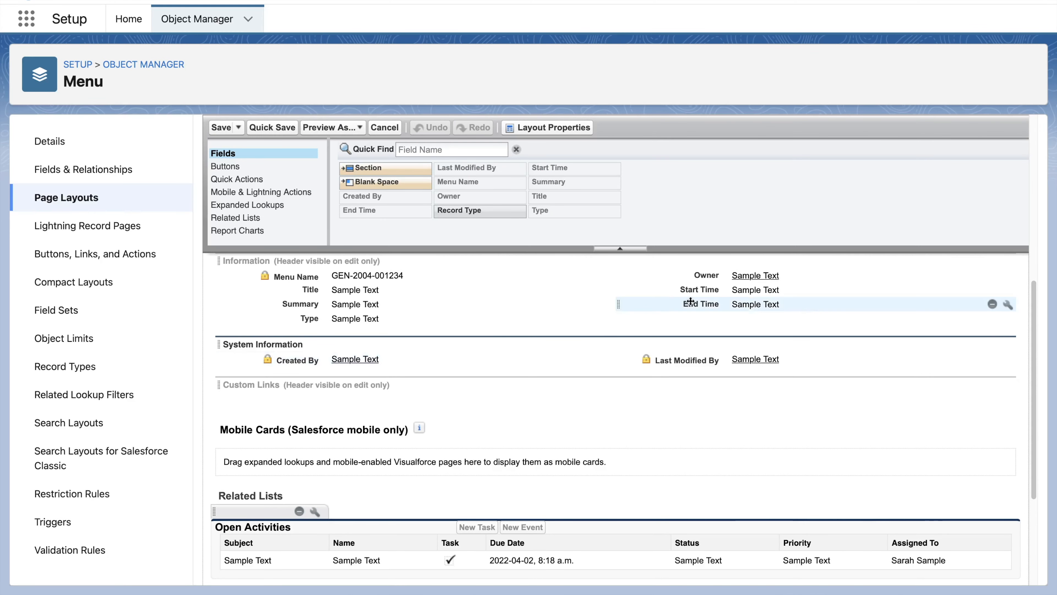
left_click_drag(363, 319, 367, 354)
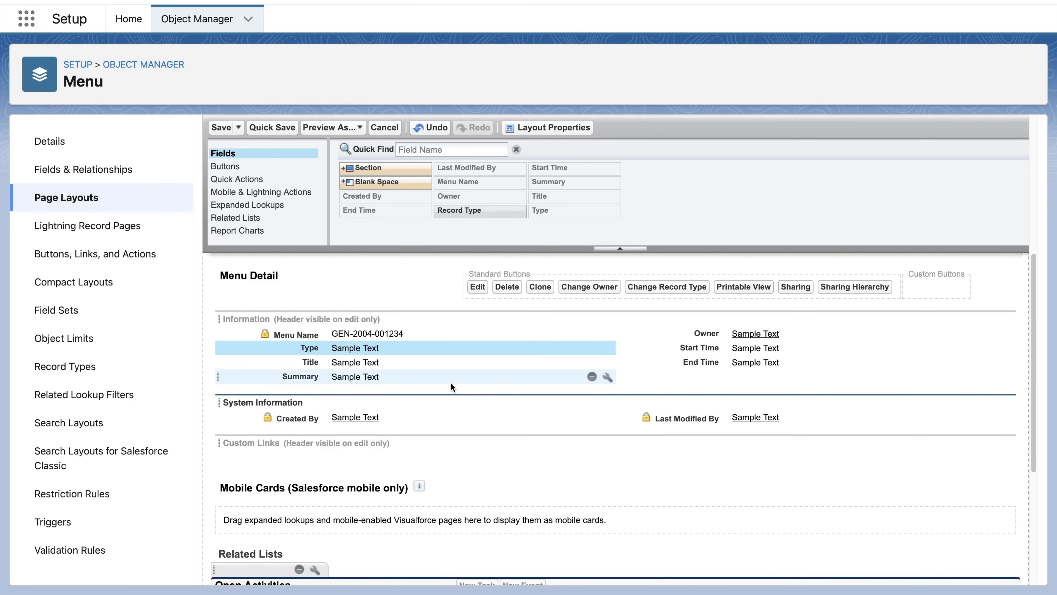
left_click(278, 127)
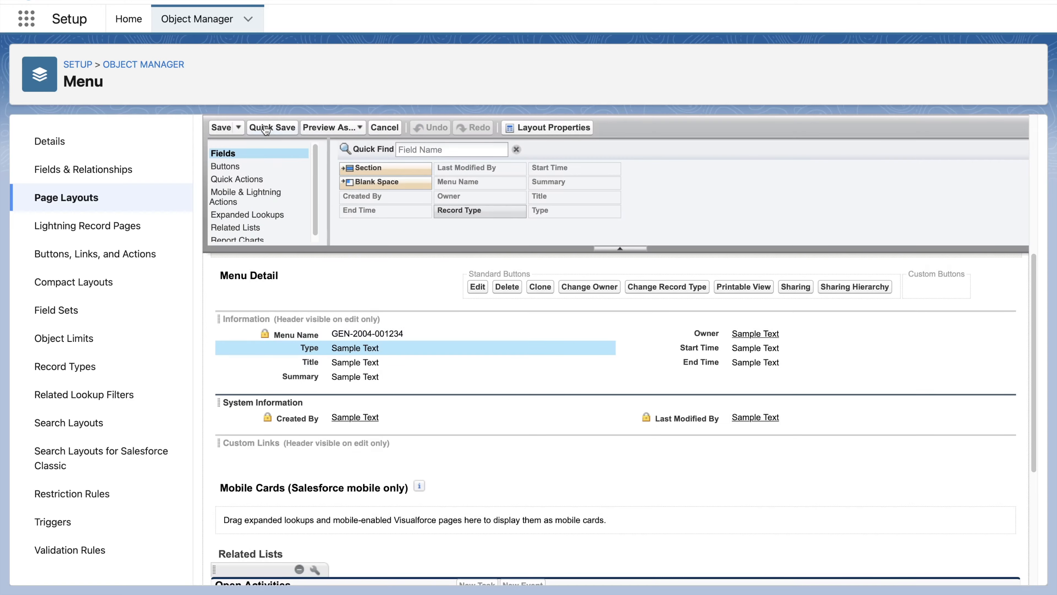
- Edit the page layout assignment and assign Menu (Sales) Layout to the Sales Profile for APAC, EMEA and LATAM Menu
left_click(82, 201)
left_click(959, 147)
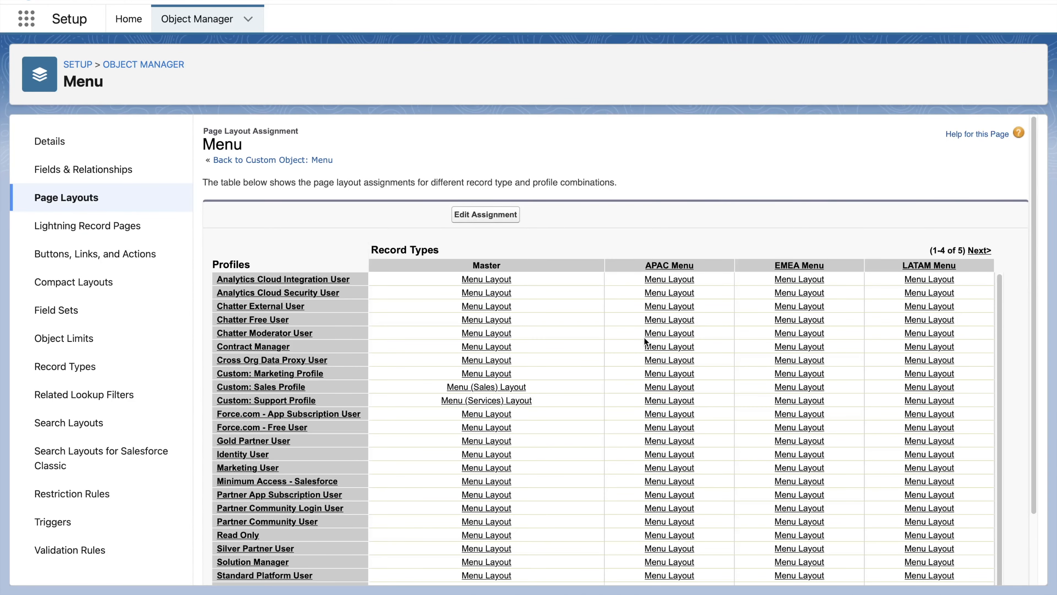
left_click(486, 214)
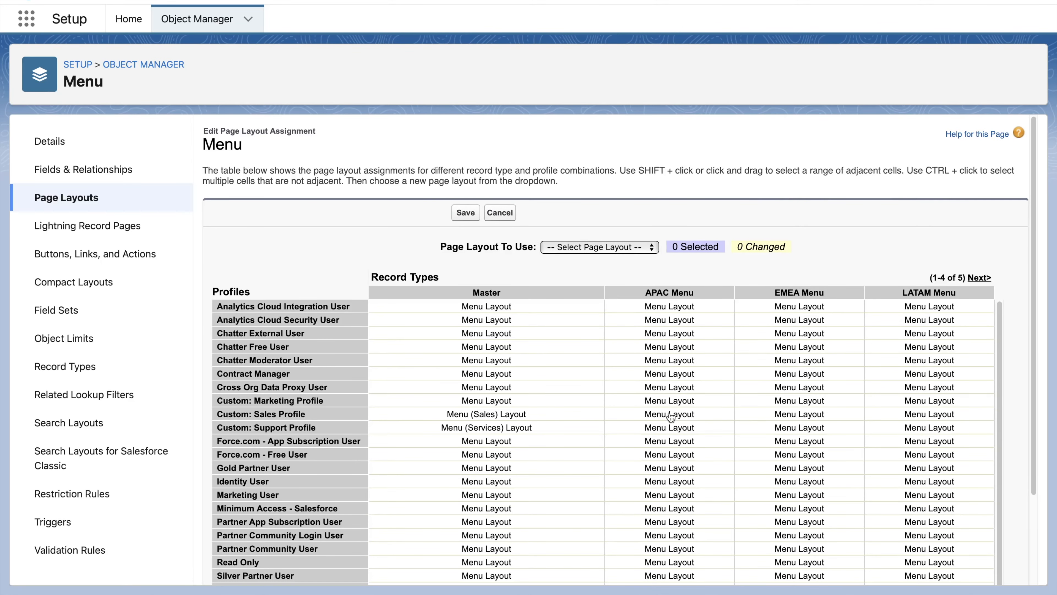
left_click(670, 416)
left_click(799, 418, "shift")
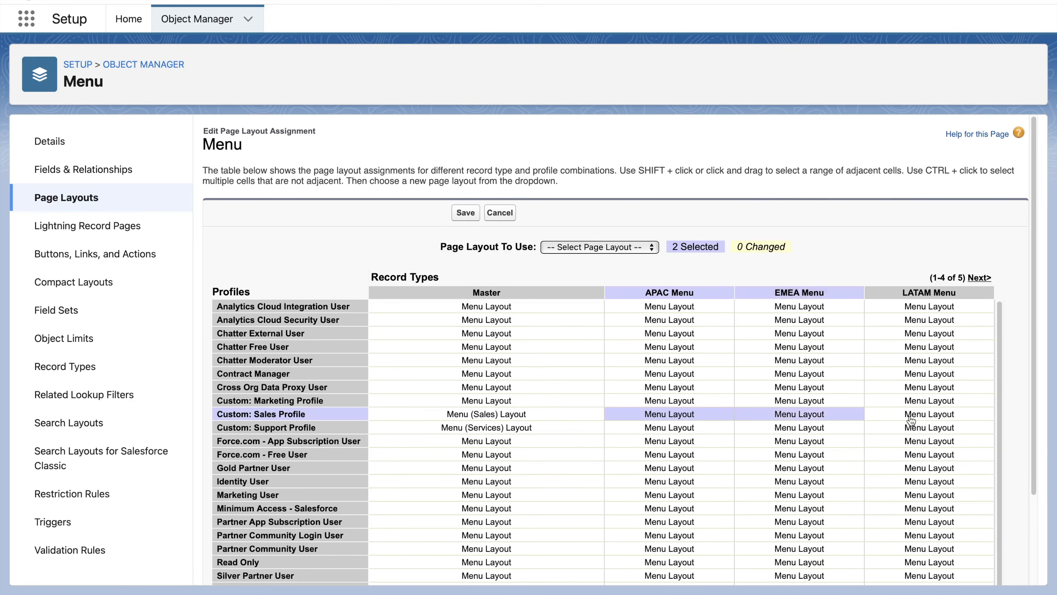
left_click(896, 421, "shift")
left_click(594, 247)
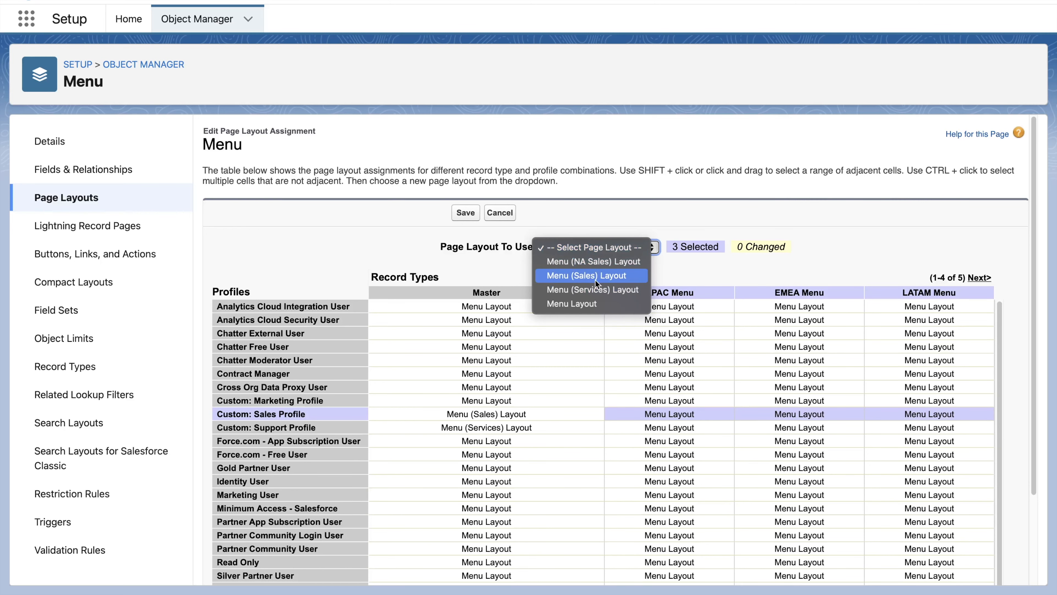
left_click(595, 277)
- Assign Menu (Services) Layout to the Support Profile for APAC, EMEA and LATAM Menu record types
left_click(618, 432)
left_click(776, 433, "shift")
left_click(910, 431, "shift")
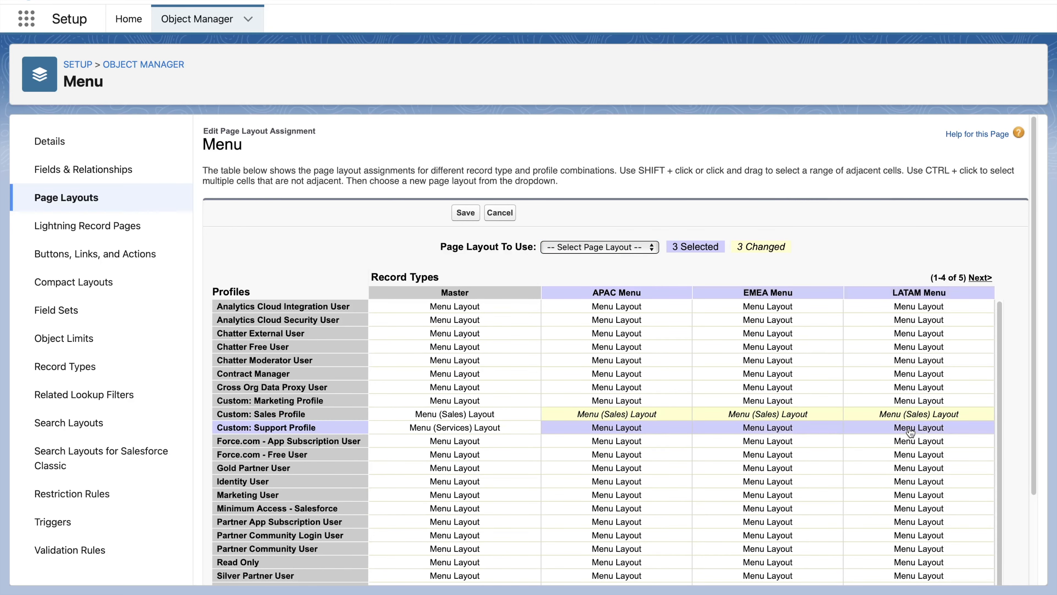
left_click(599, 247)
left_click(609, 290)
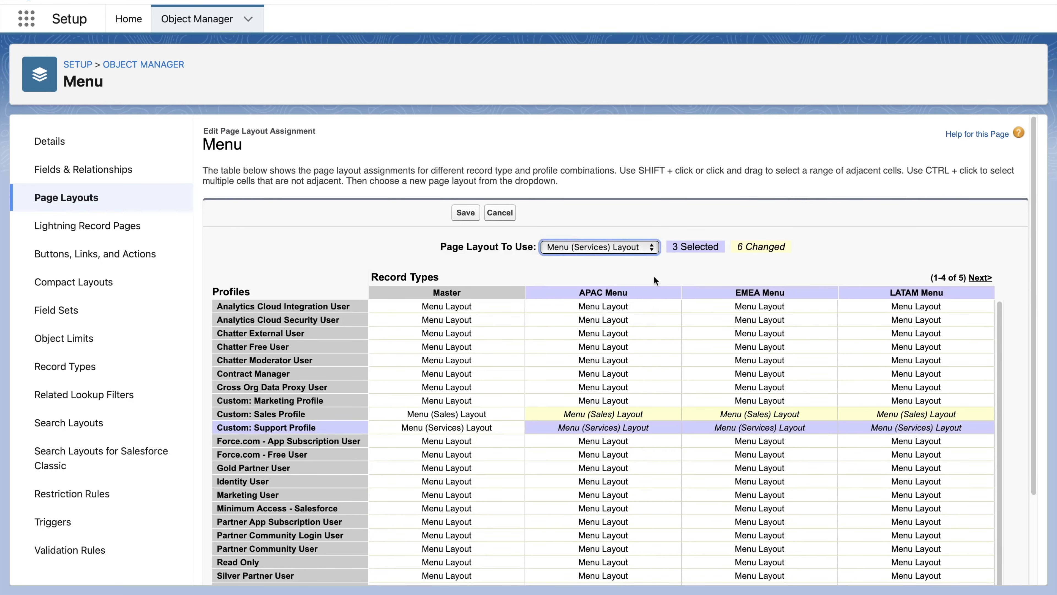
- Assign Menu (NA Sales) Layout to the Custom: Sales Profile for the NA Menu record type
left_click(989, 278)
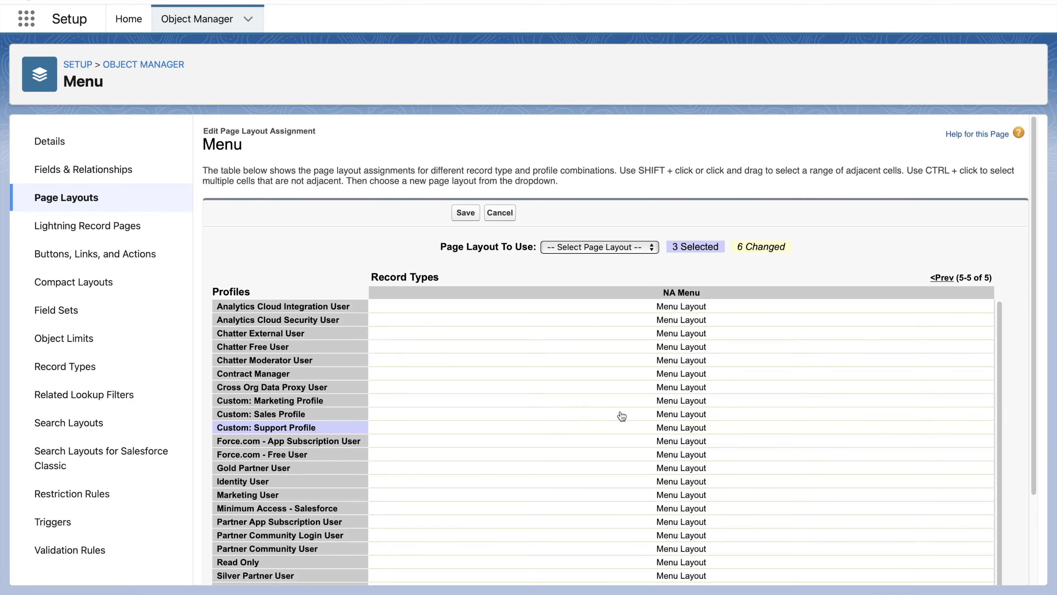
left_click(606, 415)
left_click(578, 247)
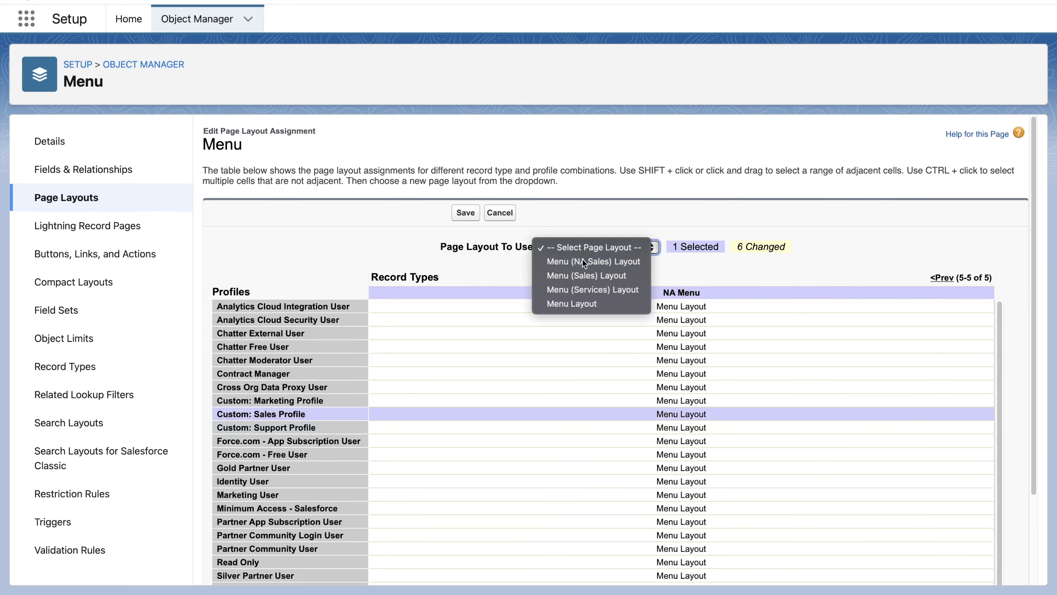
left_click(583, 260)
- Assign Menu (Services) Layout to the Custom: Support Profile for NA Menu and save the assignments
left_click(664, 430)
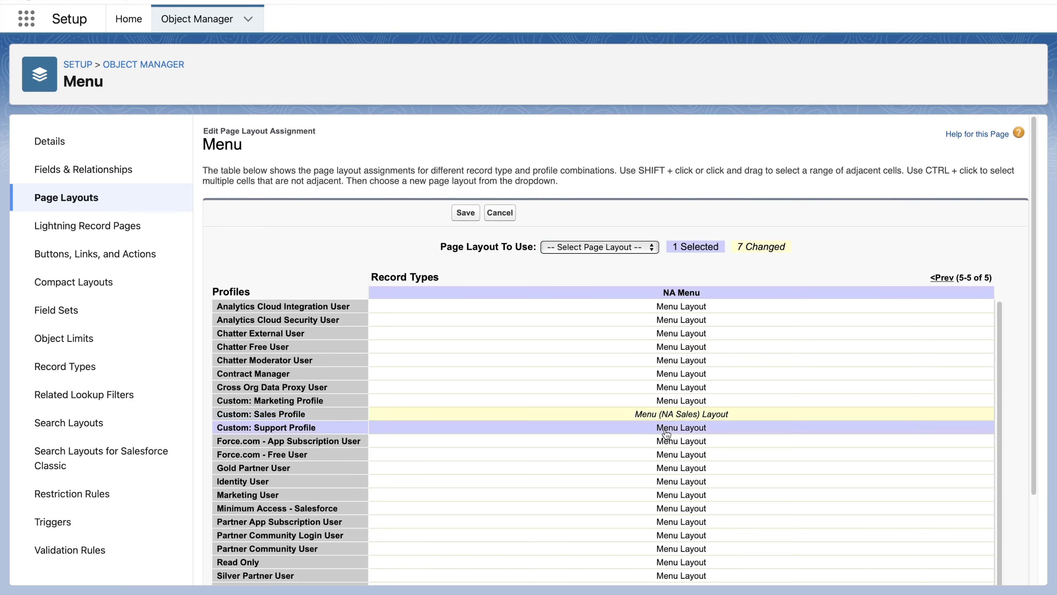
left_click(588, 243)
left_click(588, 286)
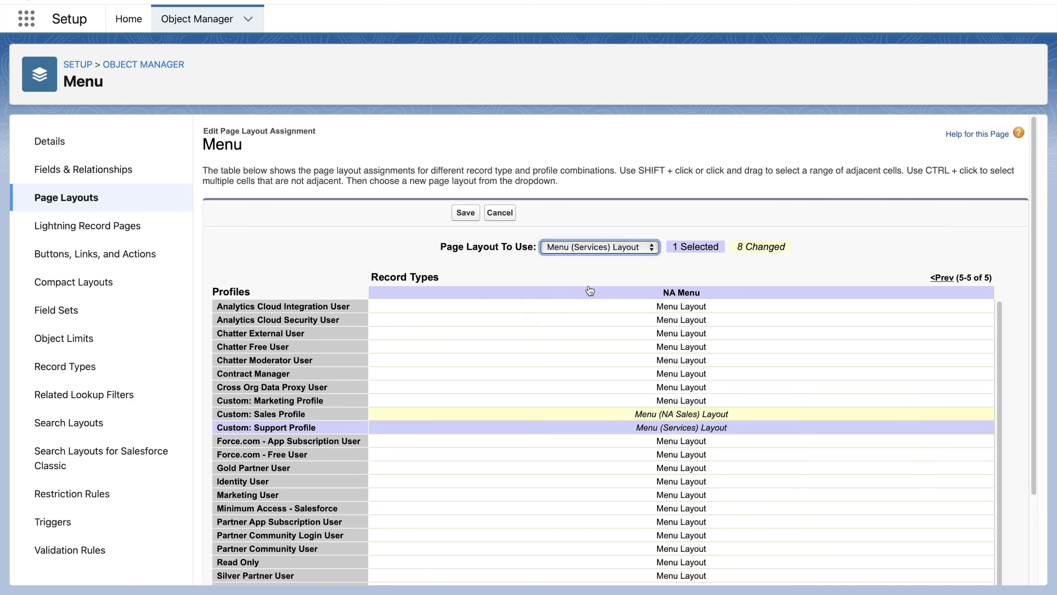
left_click(460, 215)
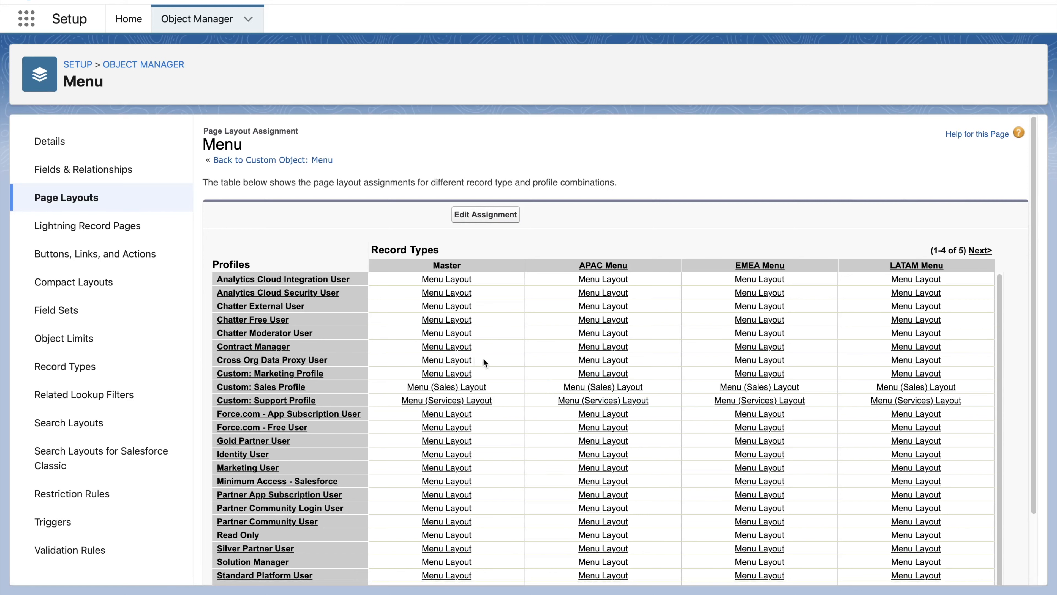
- Remove High Tea, Supper and Snacks from the NA Menu record type's Type picklist values
left_click(69, 371)
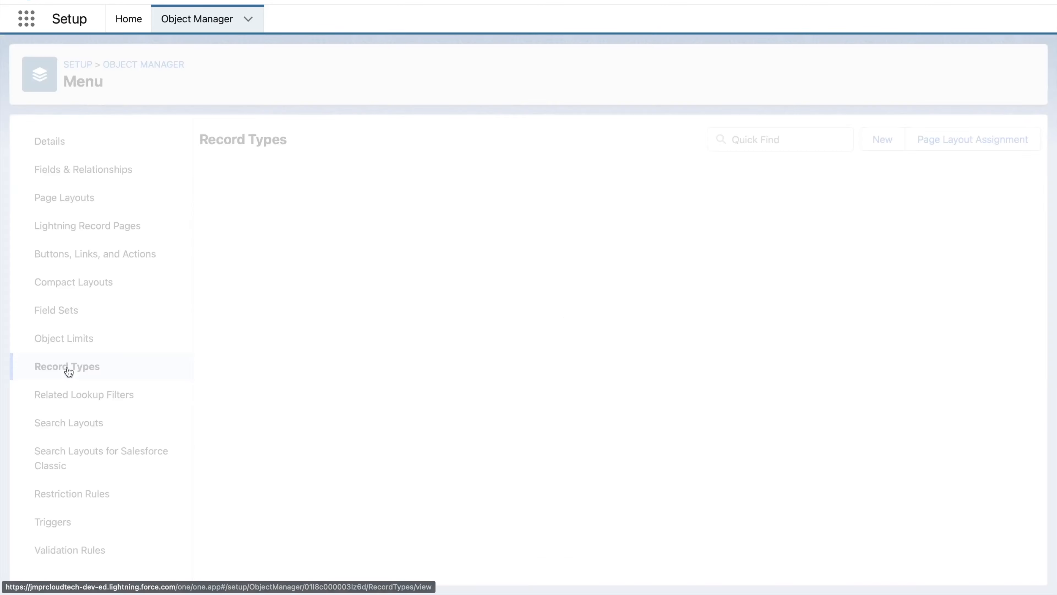
left_click(219, 318)
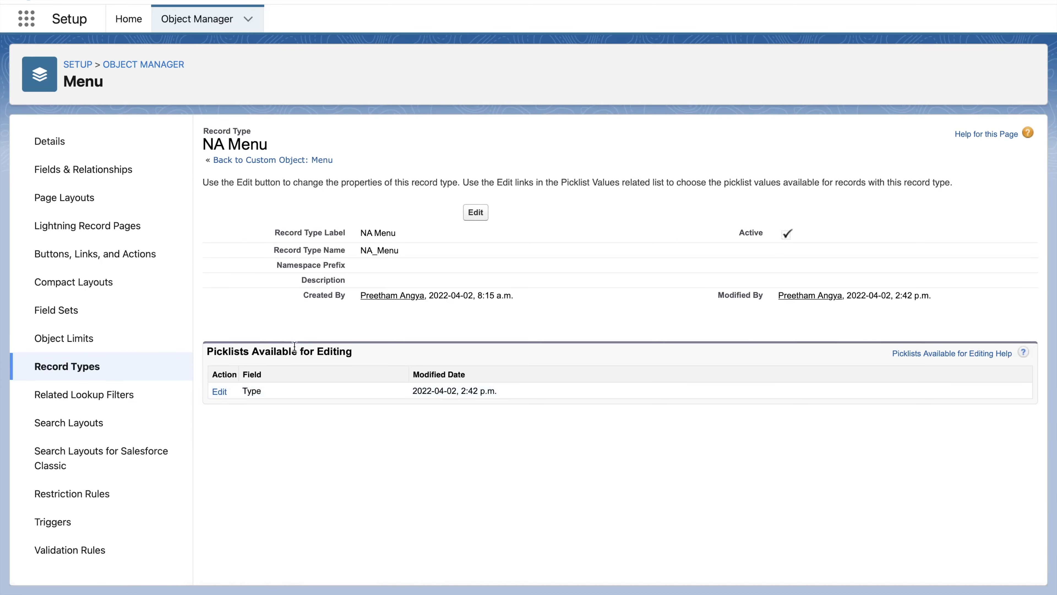
left_click(219, 391)
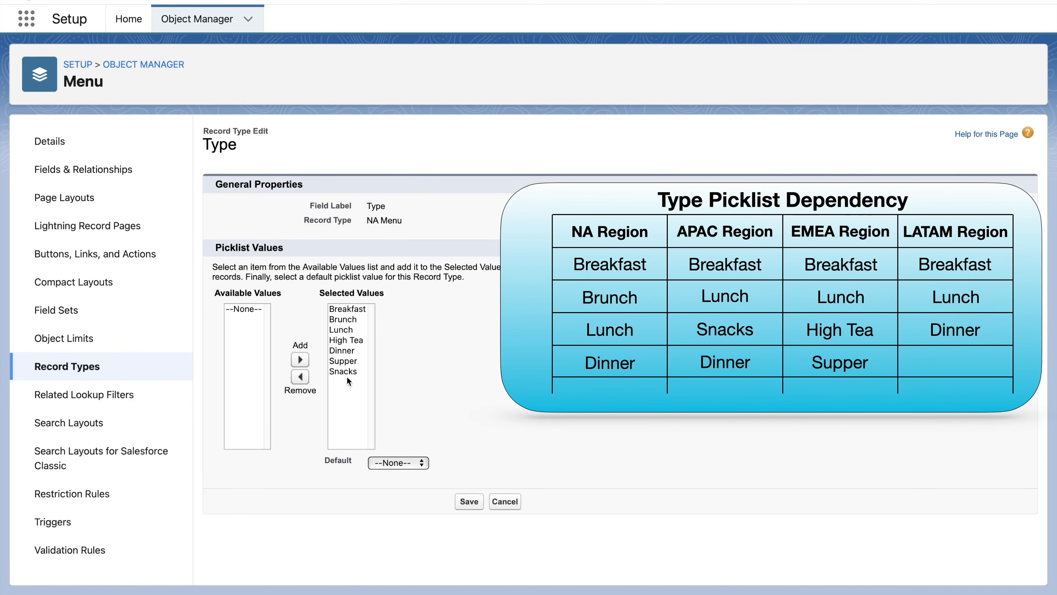
left_click(348, 340)
left_click(346, 361, "super")
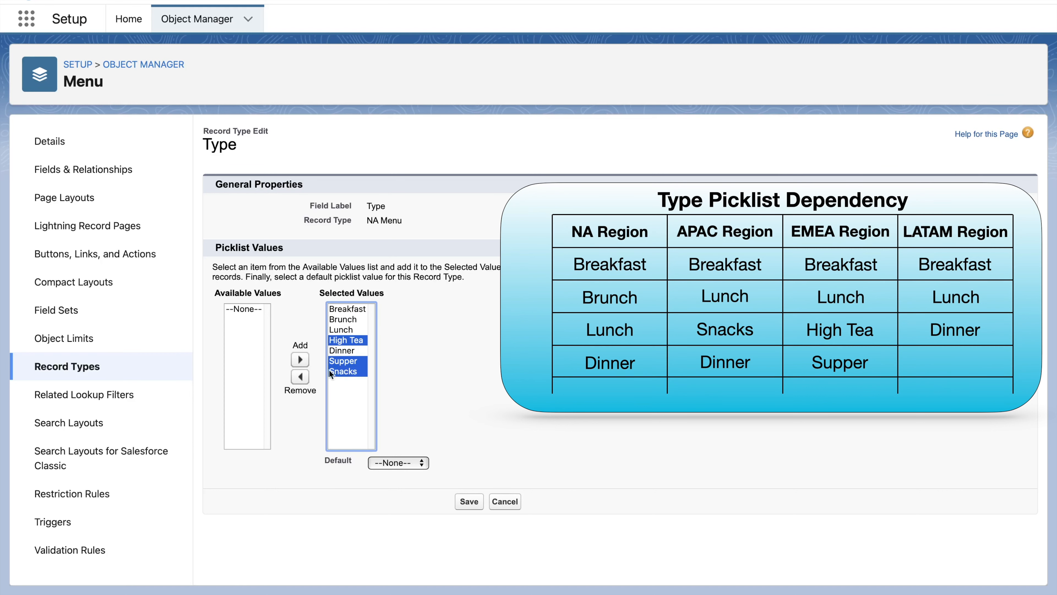
left_click(300, 377)
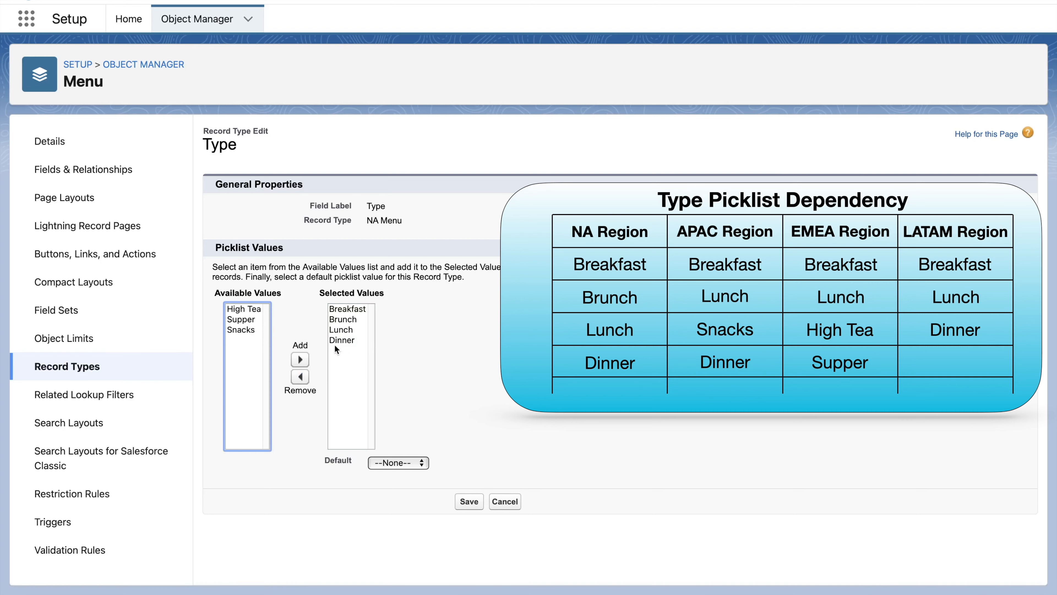
- Save the NA Menu values, and remove Brunch, High Tea and Supper from the APAC Menu record type's Type picklist values
left_click(467, 502)
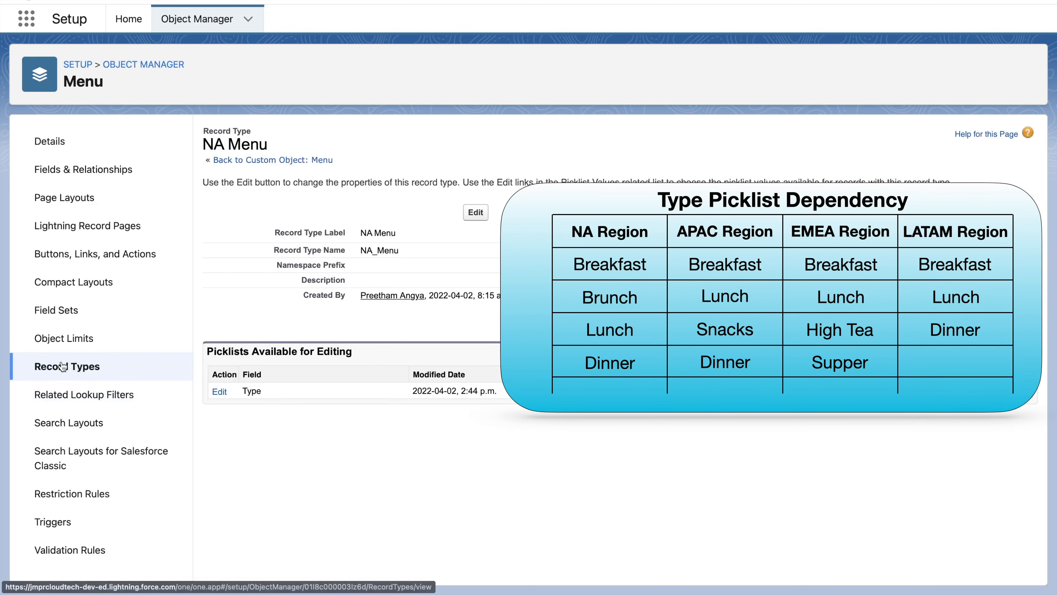
left_click(63, 366)
left_click(225, 206)
left_click(220, 392)
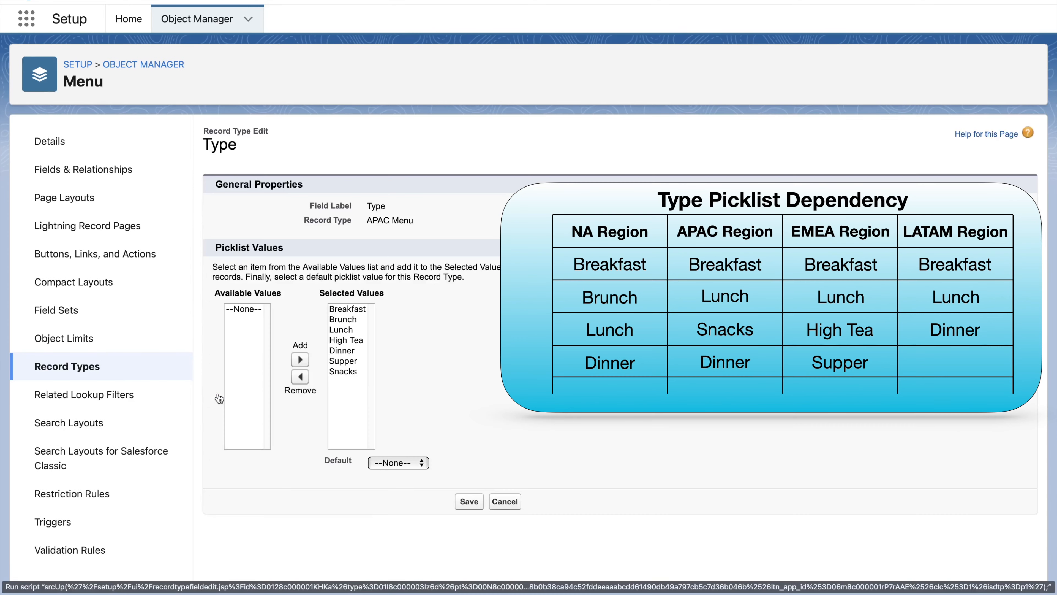
left_click(349, 319)
left_click(343, 338, "super")
left_click(343, 361, "super")
left_click(300, 376)
left_click(468, 501)
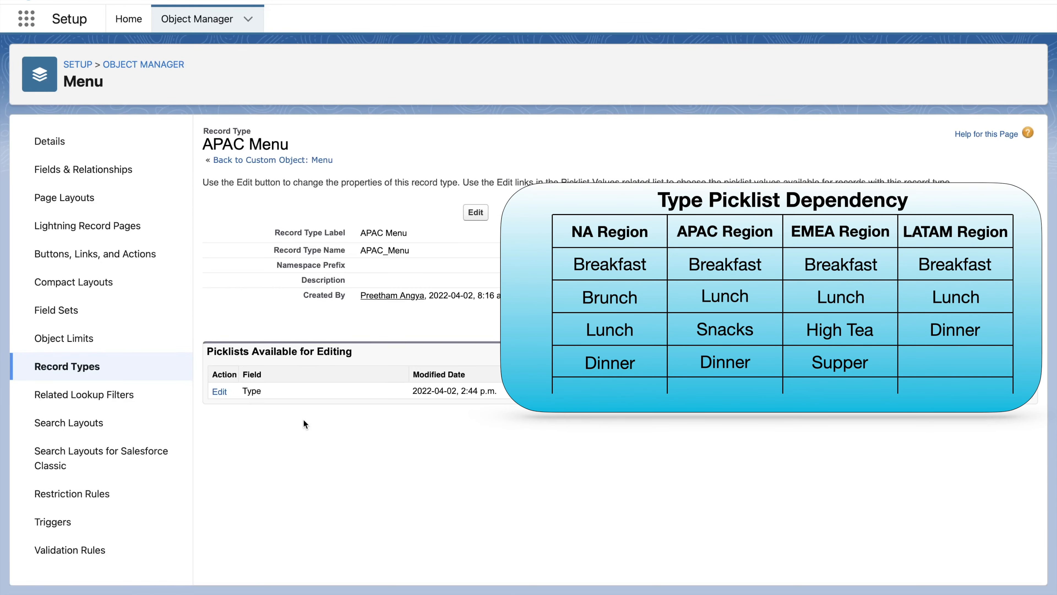
- Remove Brunch, Dinner and Snacks from the EMEA Menu record type's Type picklist values and save
left_click(65, 366)
left_click(226, 243)
left_click(217, 457)
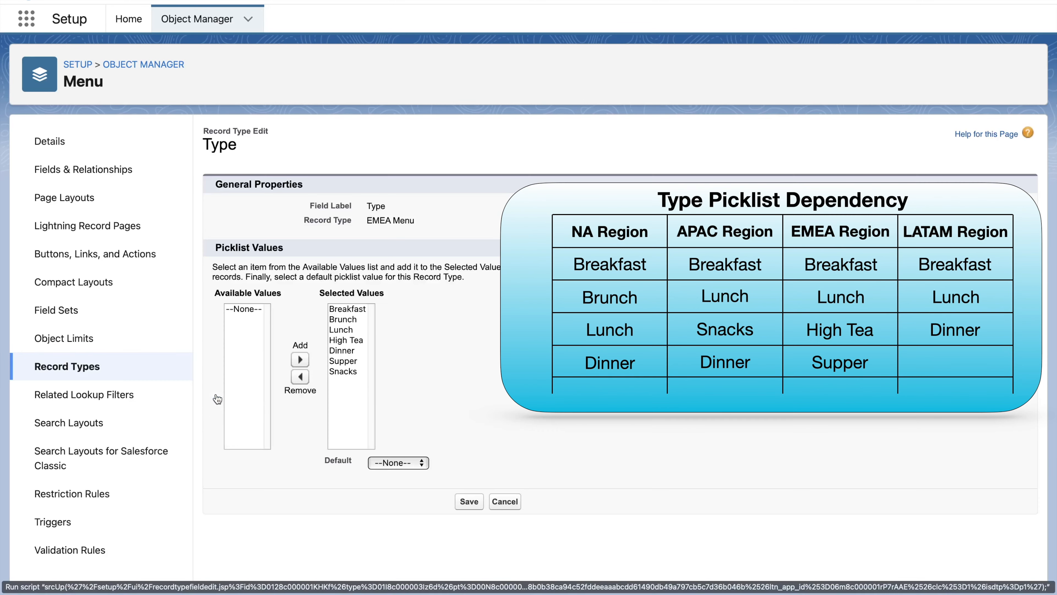
left_click(346, 321)
left_click(343, 350, "super")
left_click(343, 371, "super")
left_click(300, 376)
left_click(460, 501)
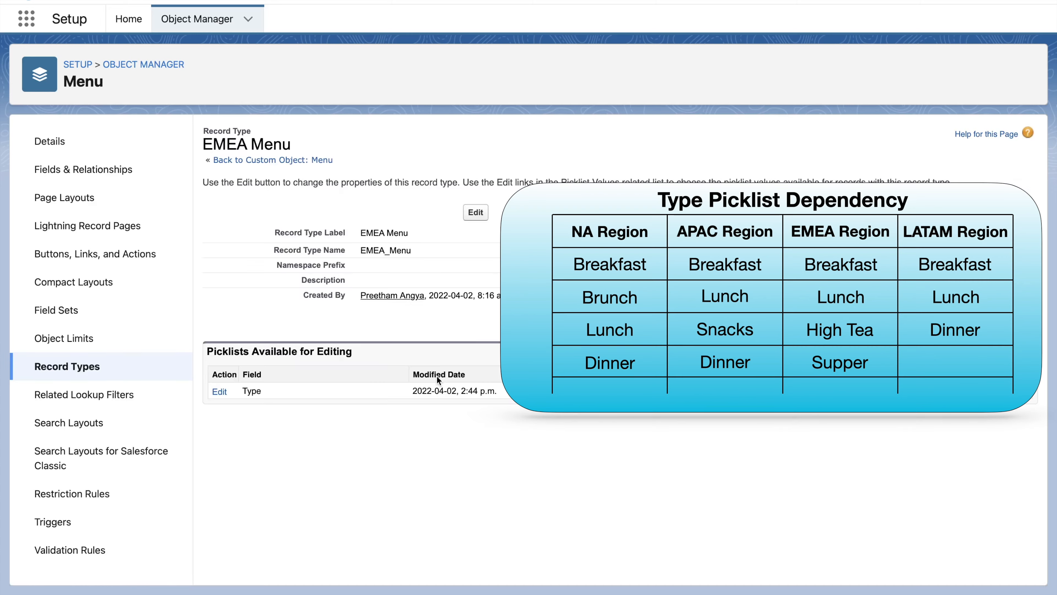
- Remove Brunch, High Tea, Supper and Snacks from the LATAM Menu record type's Type picklist values and save
left_click(217, 457)
left_click(346, 319)
left_click(346, 340, "super")
left_click(345, 361, "super")
left_click(345, 371, "super")
left_click(300, 376)
left_click(469, 501)
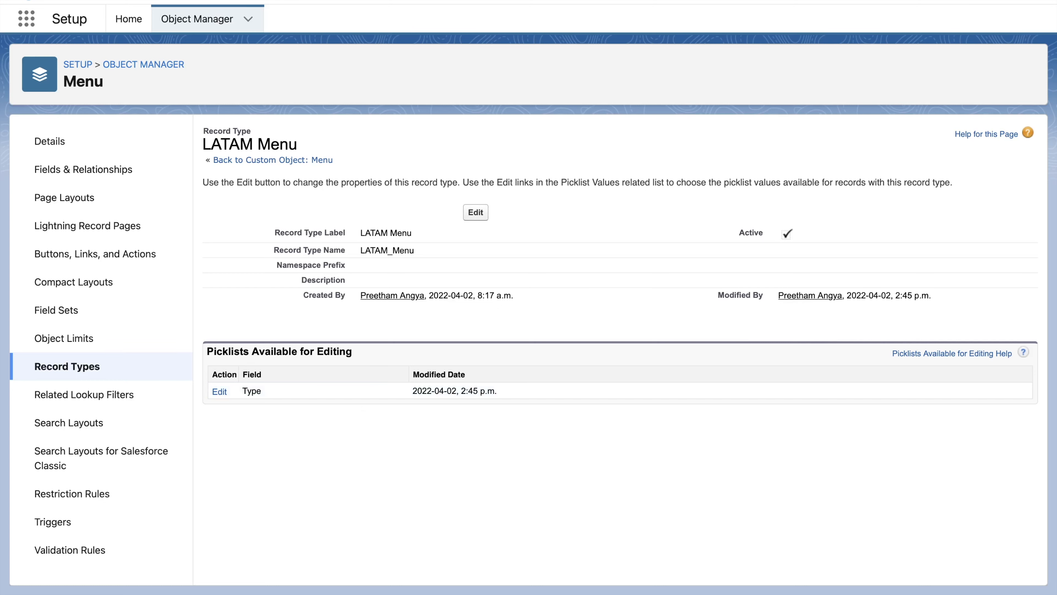
- Log out and sign back in as the test user with the saved username and password
left_click(1026, 1)
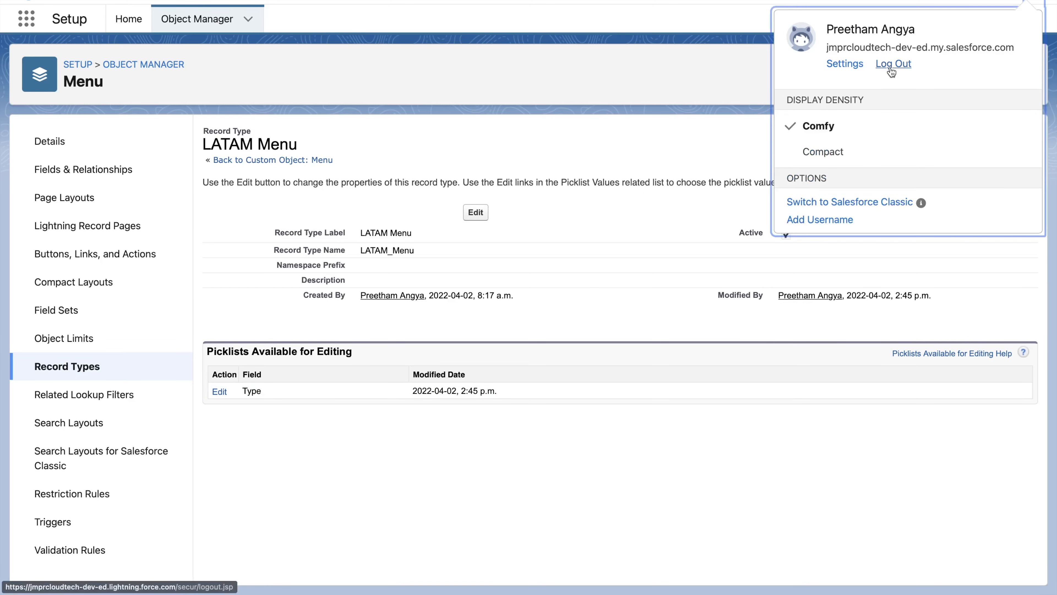
left_click(893, 66)
type("as")
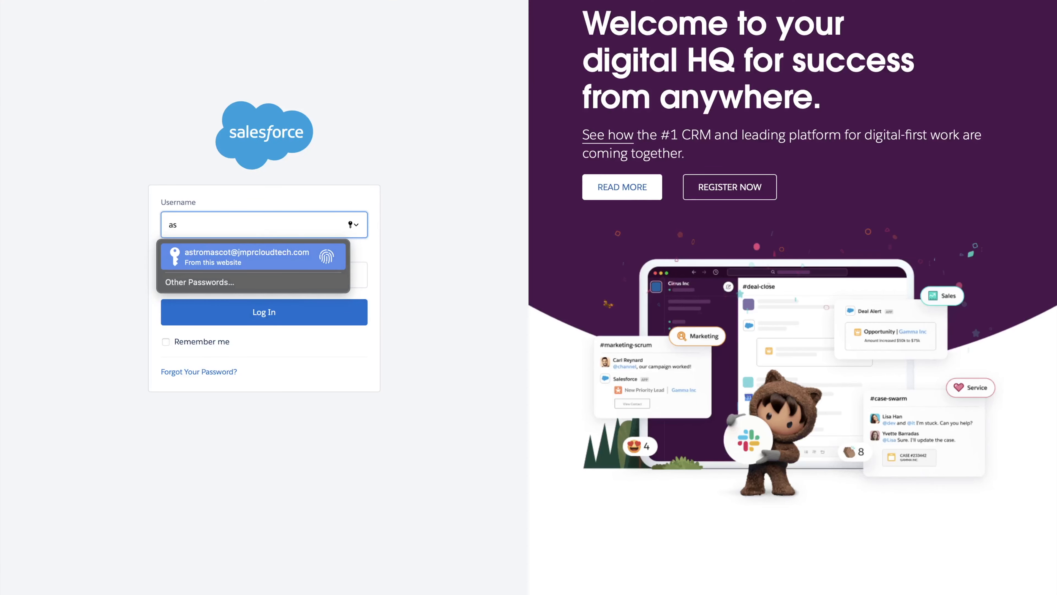
left_click(236, 252)
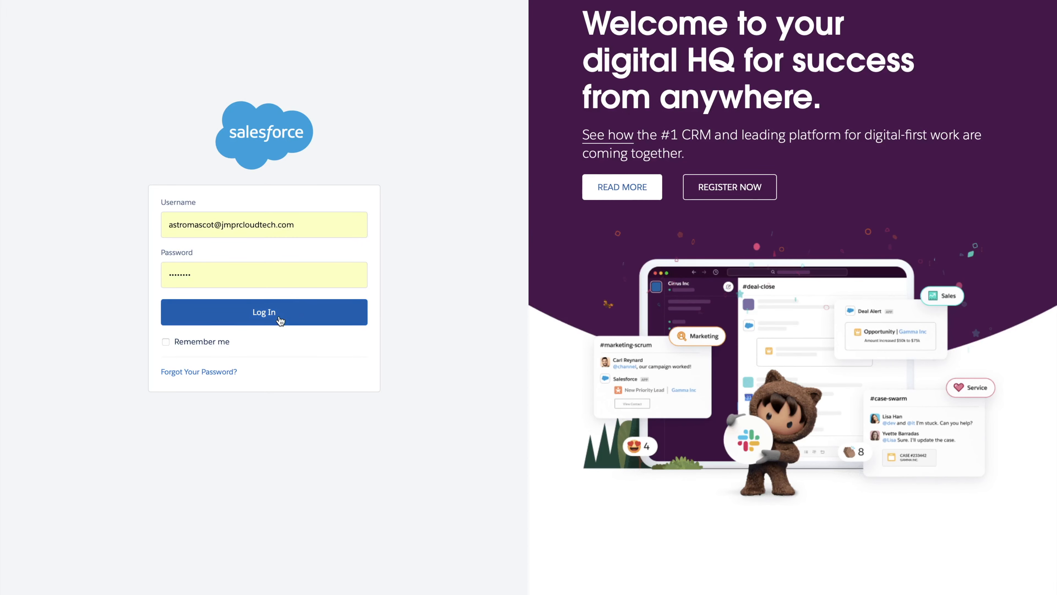
left_click(280, 319)
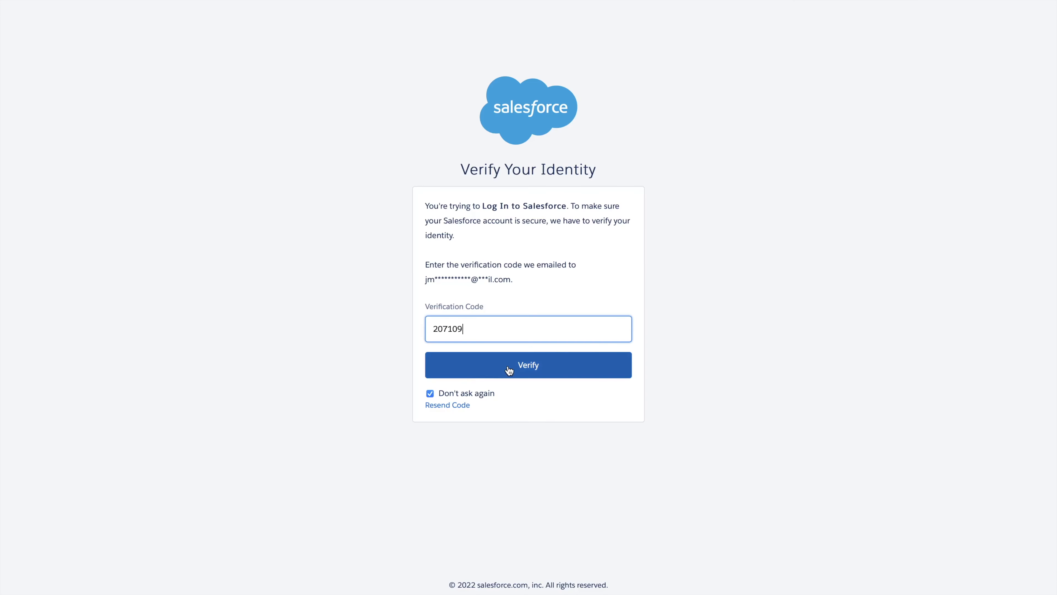
left_click(508, 371)
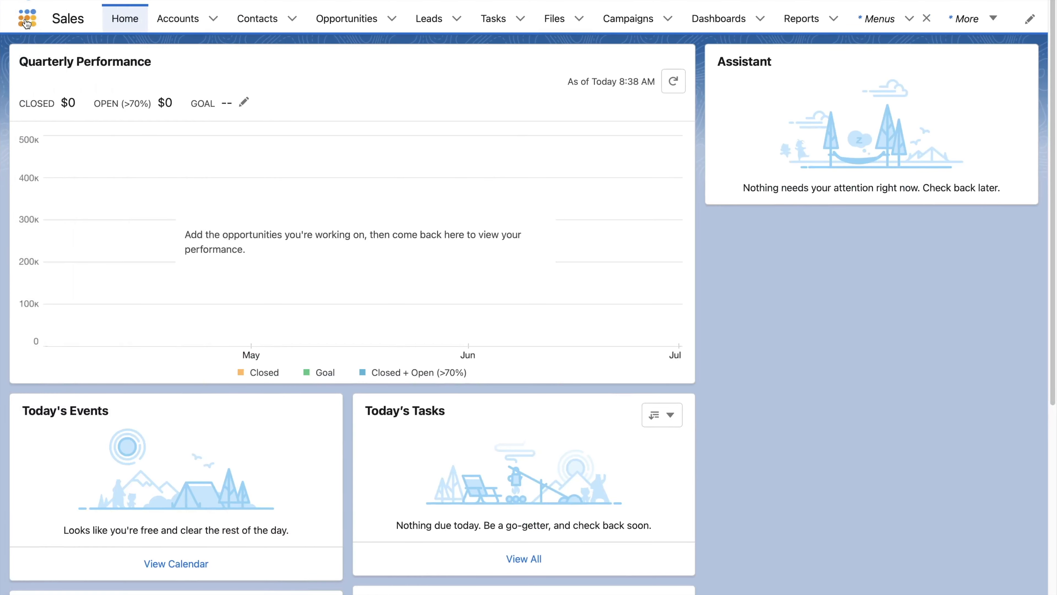
- Open the Menus list from the App Launcher search
left_click(26, 17)
type("Menu")
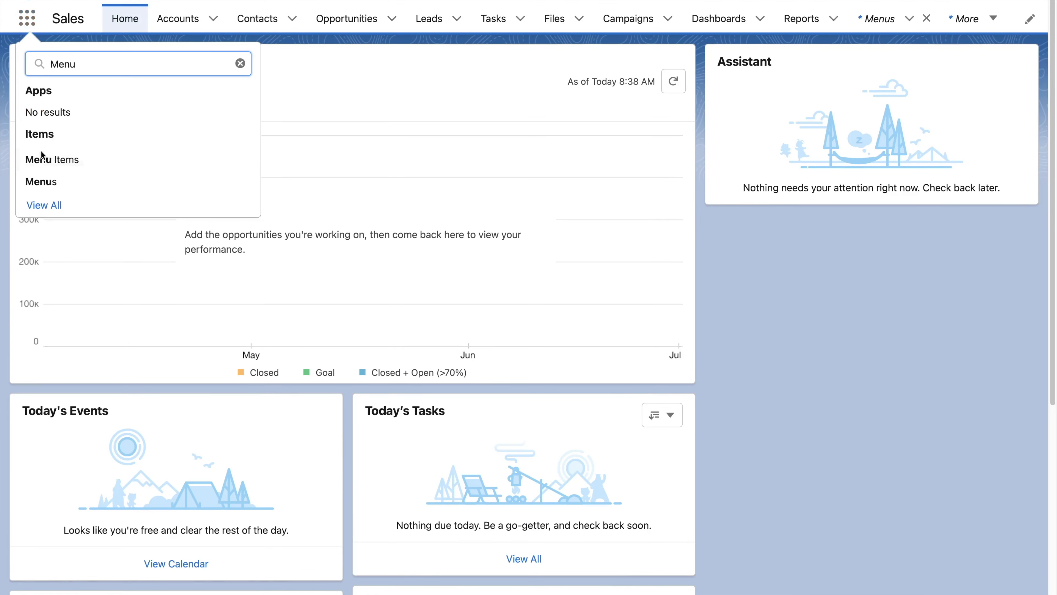
left_click(39, 181)
- Create an NA Menu record titled Breakfast Menu, Type Breakfast, from 8:00 AM to 10:00 AM, saving and starting another
left_click(863, 69)
left_click(814, 371)
type("Breakfa")
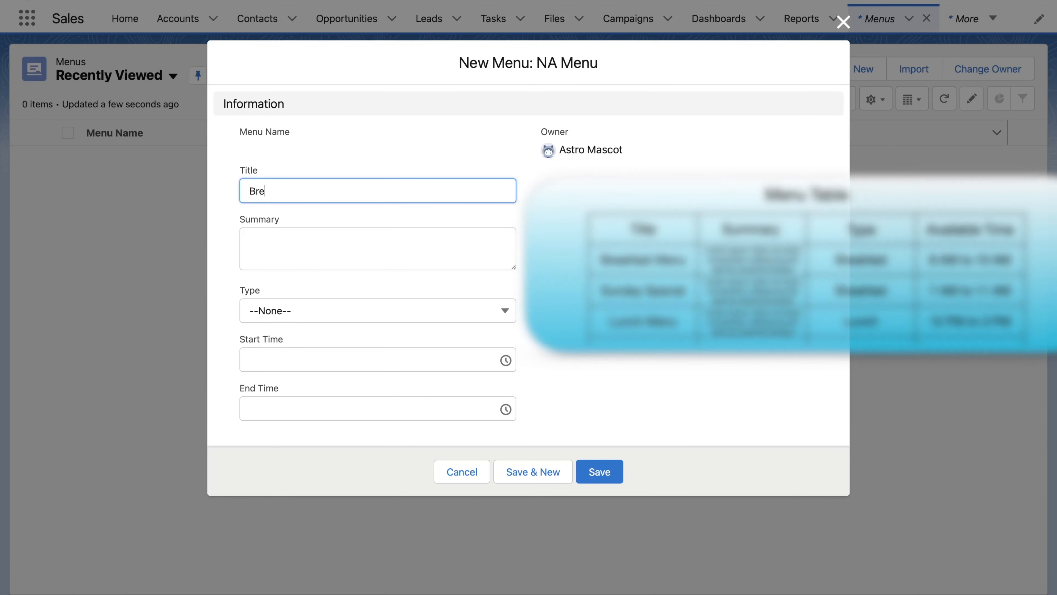
left_click(413, 324)
left_click(328, 367)
left_click(347, 359)
scroll(337, 450, "down", 15)
left_click(314, 489)
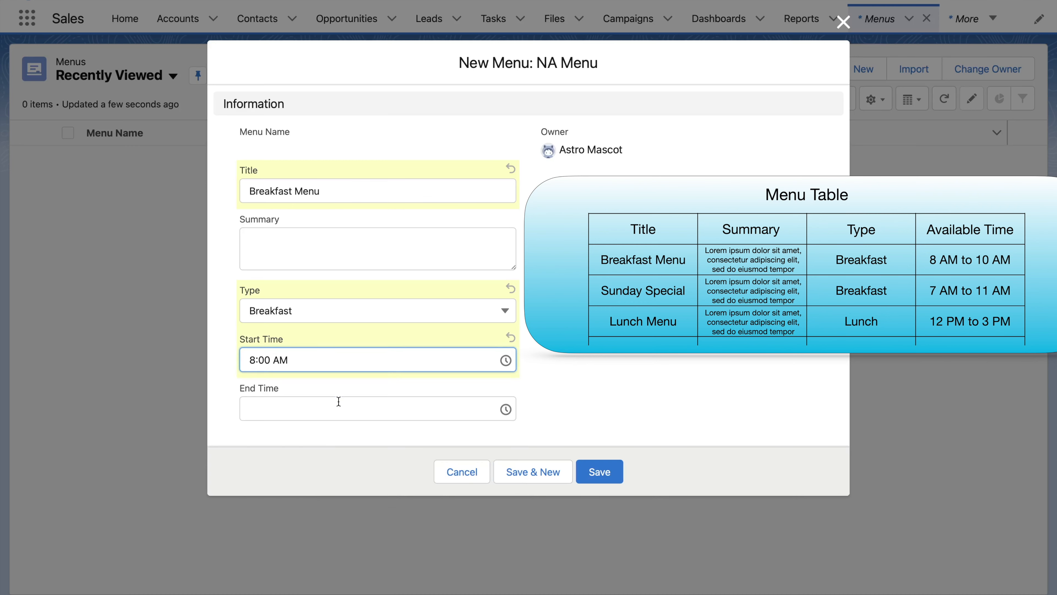
left_click(339, 401)
scroll(338, 482, "down", 18)
left_click(337, 462)
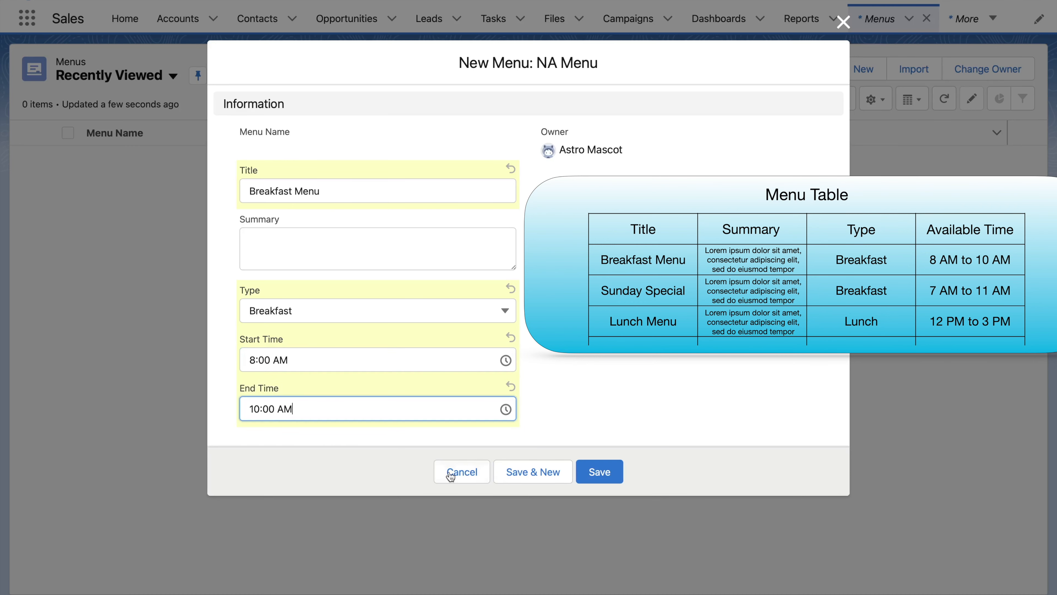
left_click(530, 470)
- Create a Sunday Special menu with Type Breakfast, from 7:00 AM to 11:00 AM, saving and starting another
key("Return")
type("Sunday Special")
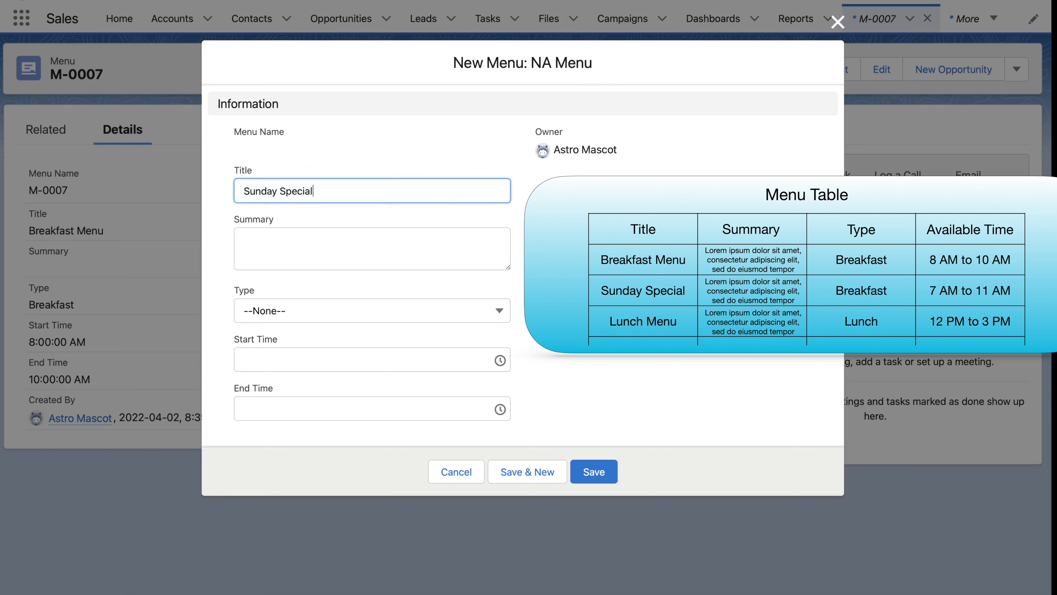
left_click(308, 321)
left_click(316, 368)
left_click(345, 361)
scroll(349, 432, "down", 16)
scroll(316, 395, "up", 2)
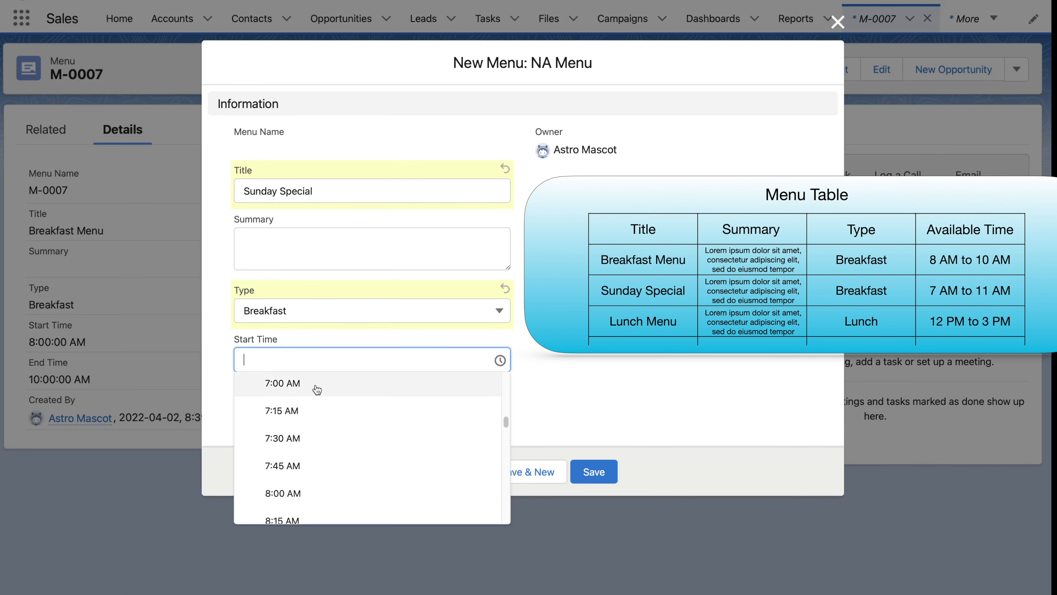
left_click(316, 389)
left_click(333, 406)
scroll(333, 493, "down", 20)
left_click(342, 519)
left_click(530, 471)
- Create a Lunch Menu record with Type Lunch, from 12:00 PM to 3:00 PM, and save it
left_click(795, 374)
type("Lunch Menu")
left_click(375, 310)
left_click(314, 420)
left_click(341, 359)
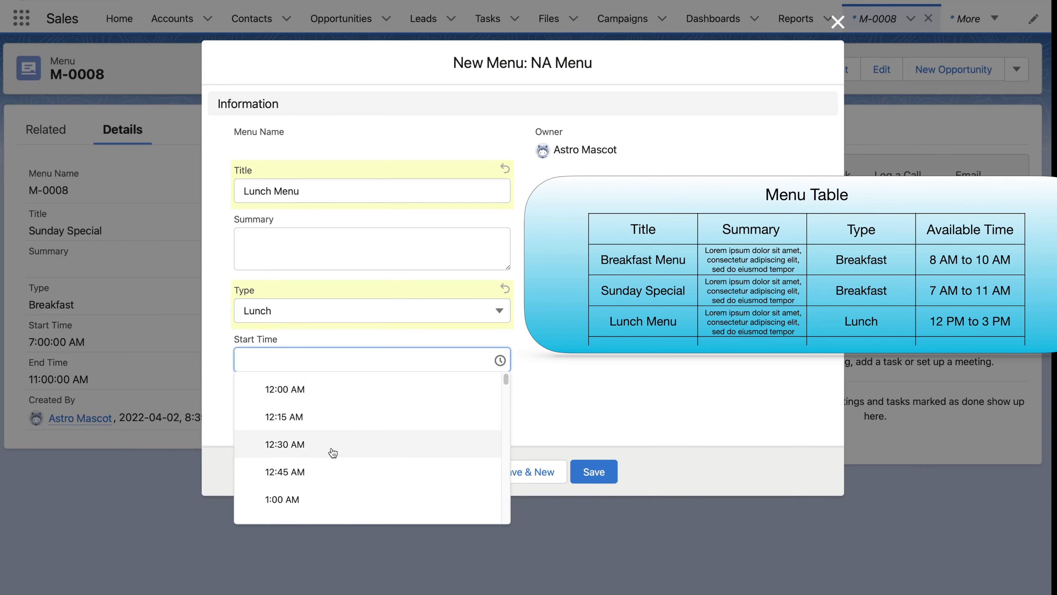
scroll(333, 453, "down", 15)
left_click(330, 449)
left_click(325, 408)
scroll(330, 520, "down", 4)
left_click(323, 483)
left_click(592, 472)
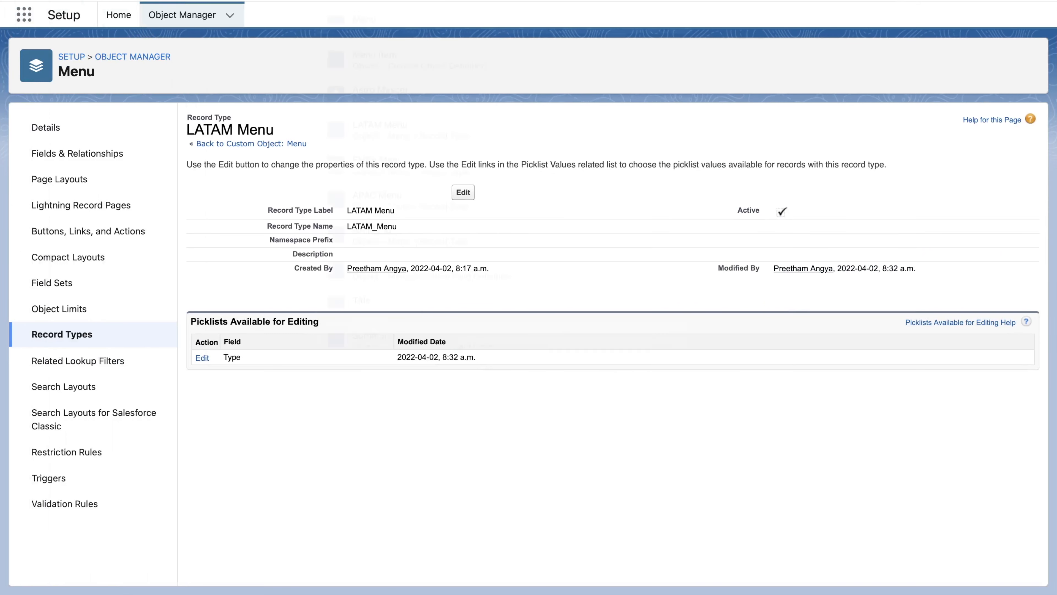
- Find the test user in Setup and change its profile to Custom: Sales Profile
left_click(504, 1)
type("Astro")
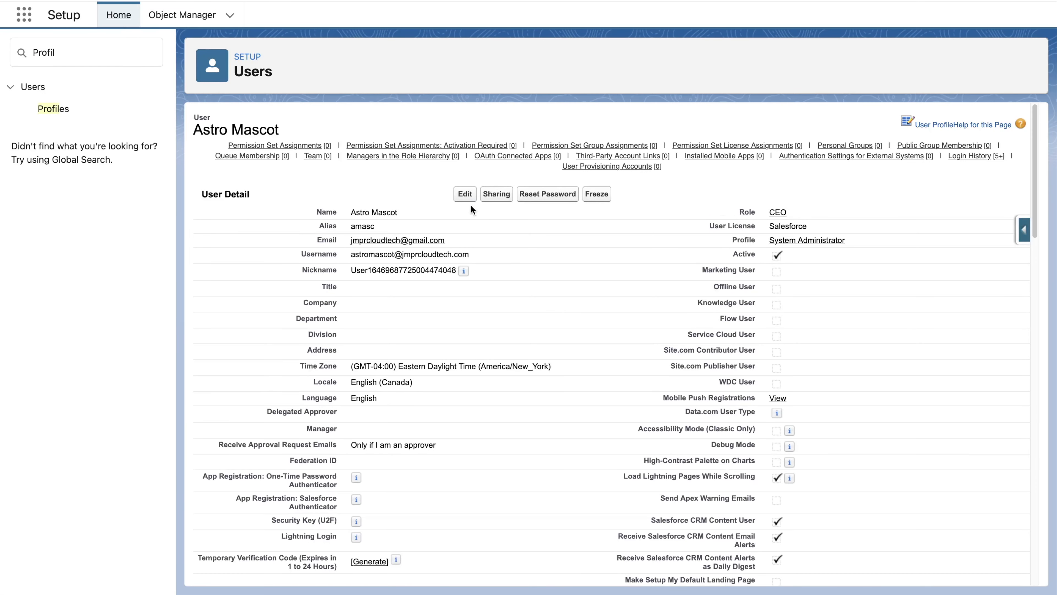
left_click(464, 195)
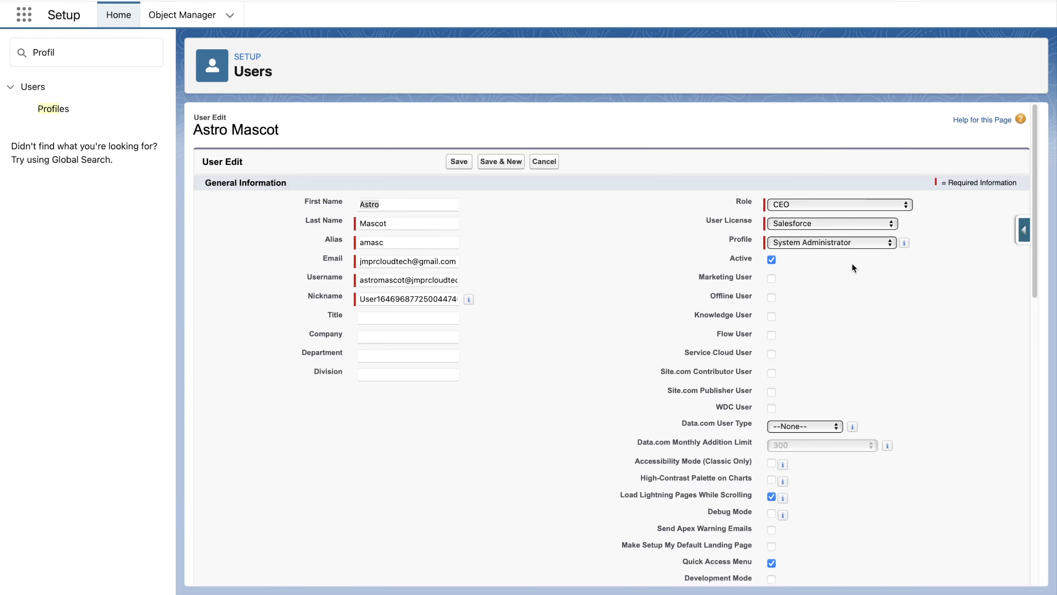
left_click(847, 244)
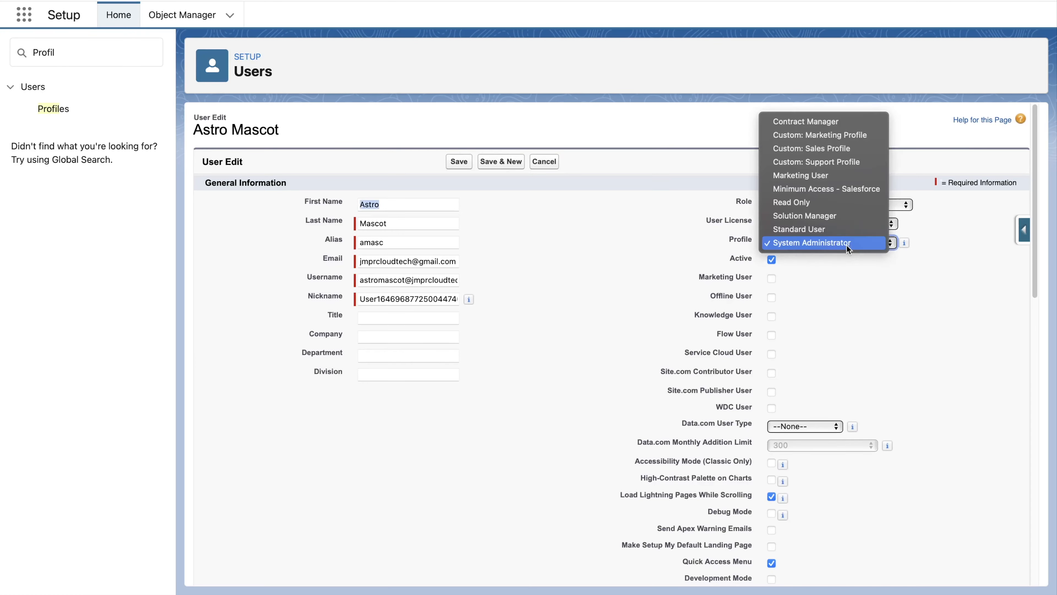
left_click(839, 149)
left_click(460, 161)
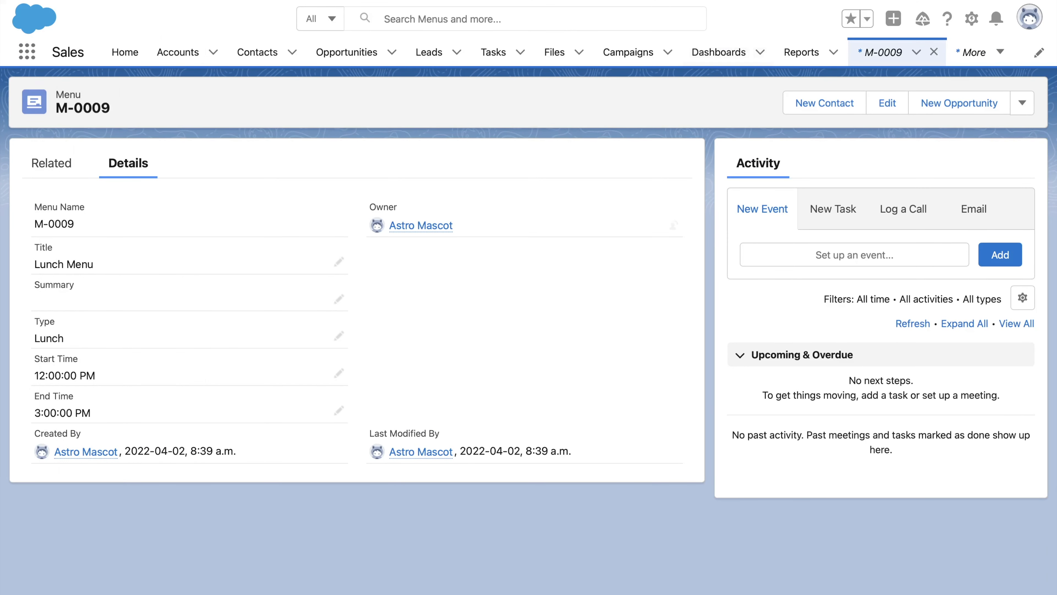
- Compare the Lunch Menu record layout seen by the sales-profile user with the system administrator's view
key("super+r")
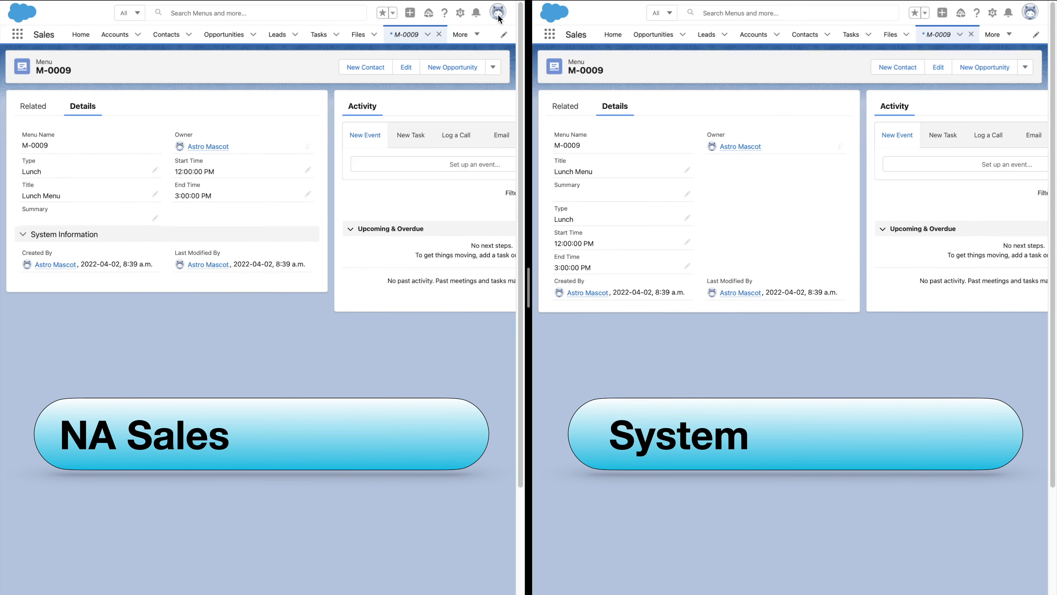
left_click(499, 17)
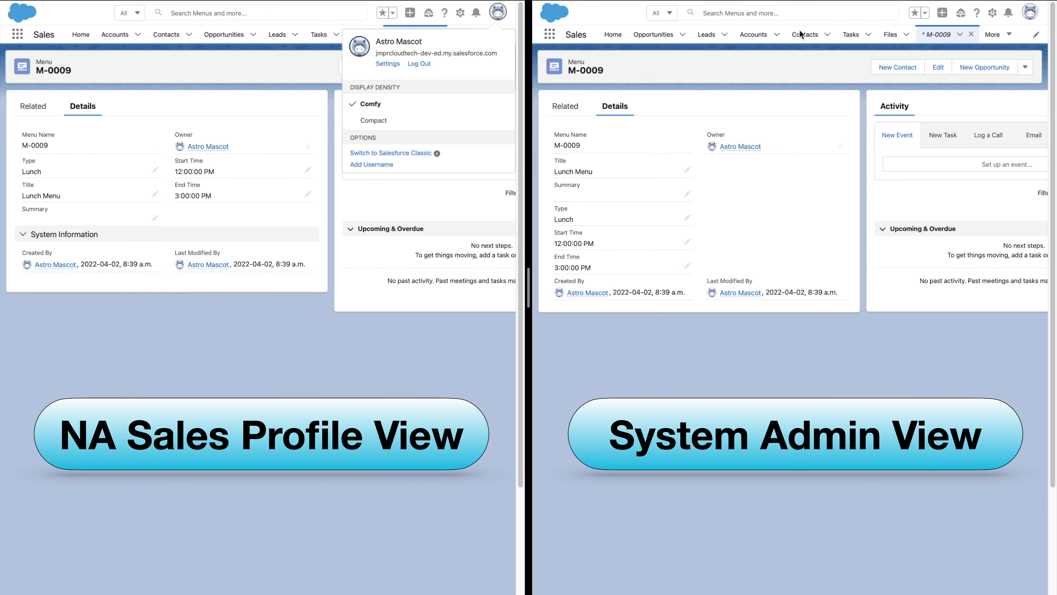
left_click(1030, 13)
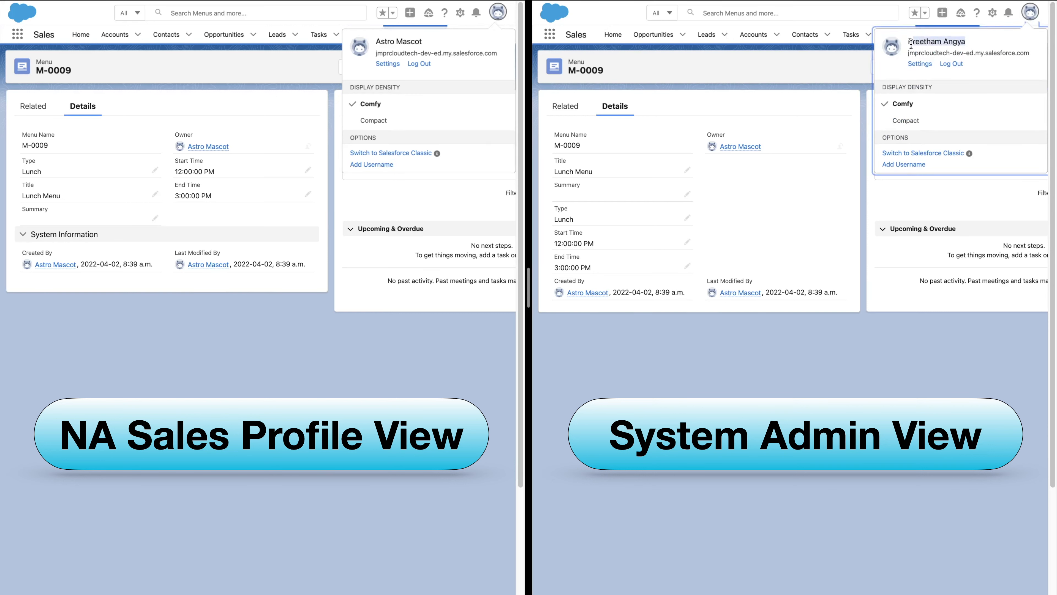
left_click_drag(421, 42, 375, 42)
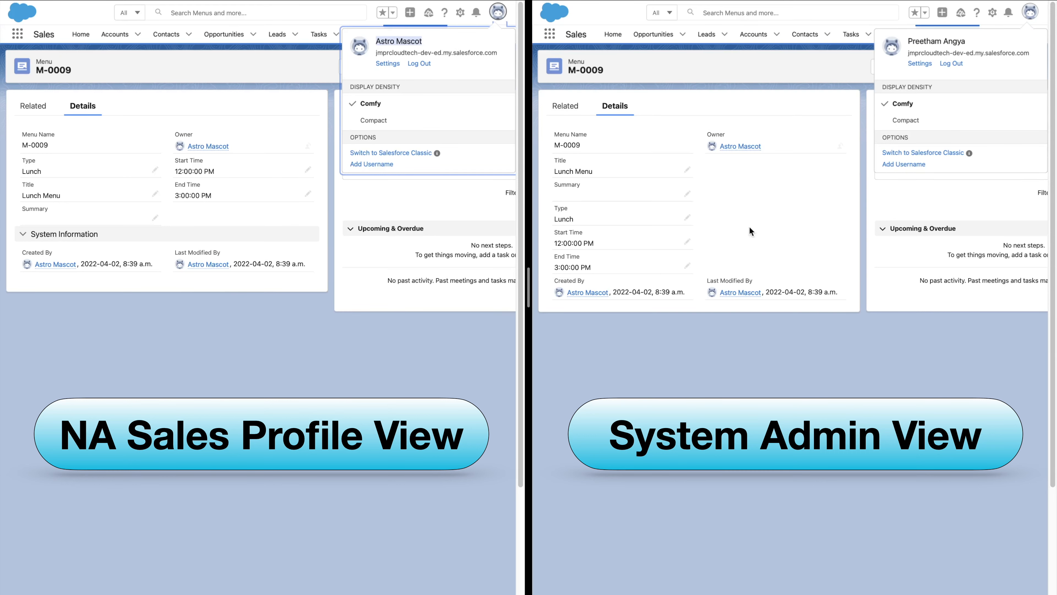
left_click_drag(967, 42, 900, 43)
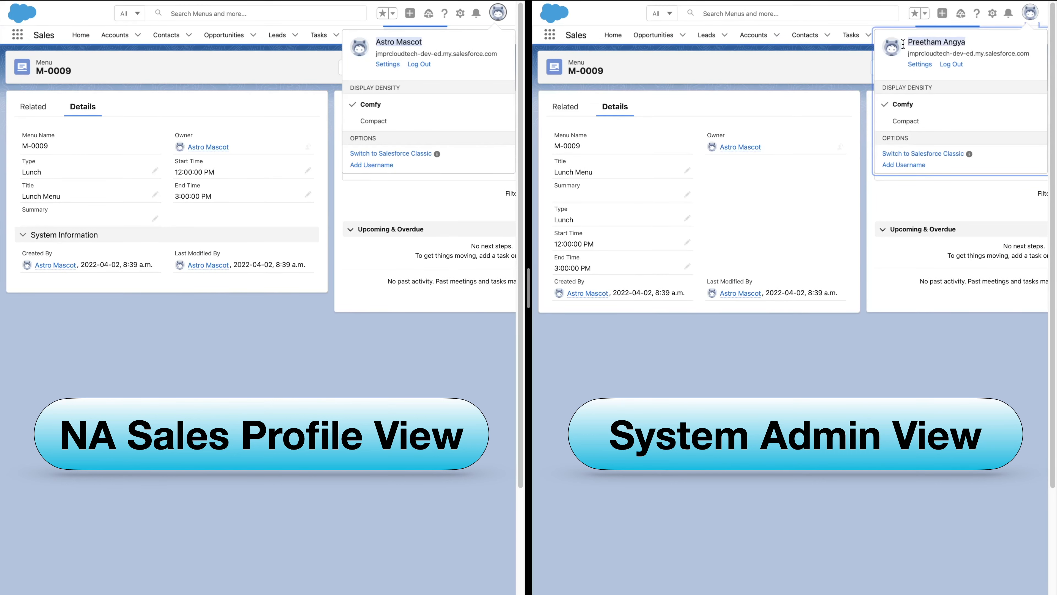